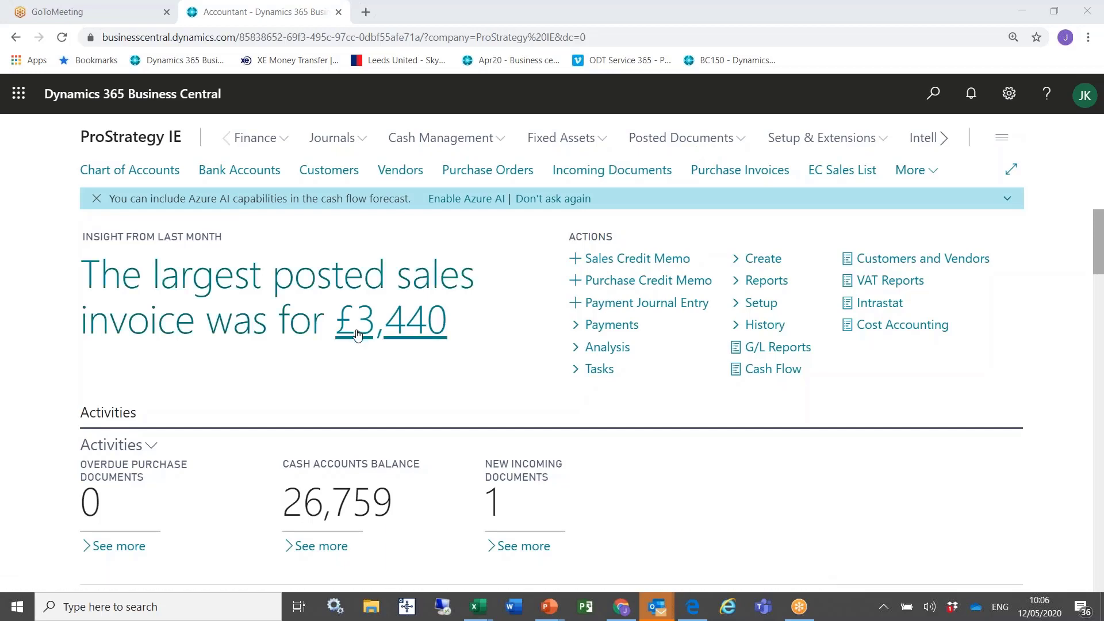
Step: Look through the whole Accountant home page, from the Activities tiles and insight charts to the Self-Service time sheets
scroll(353, 344, "down", 1)
scroll(353, 343, "down", 7)
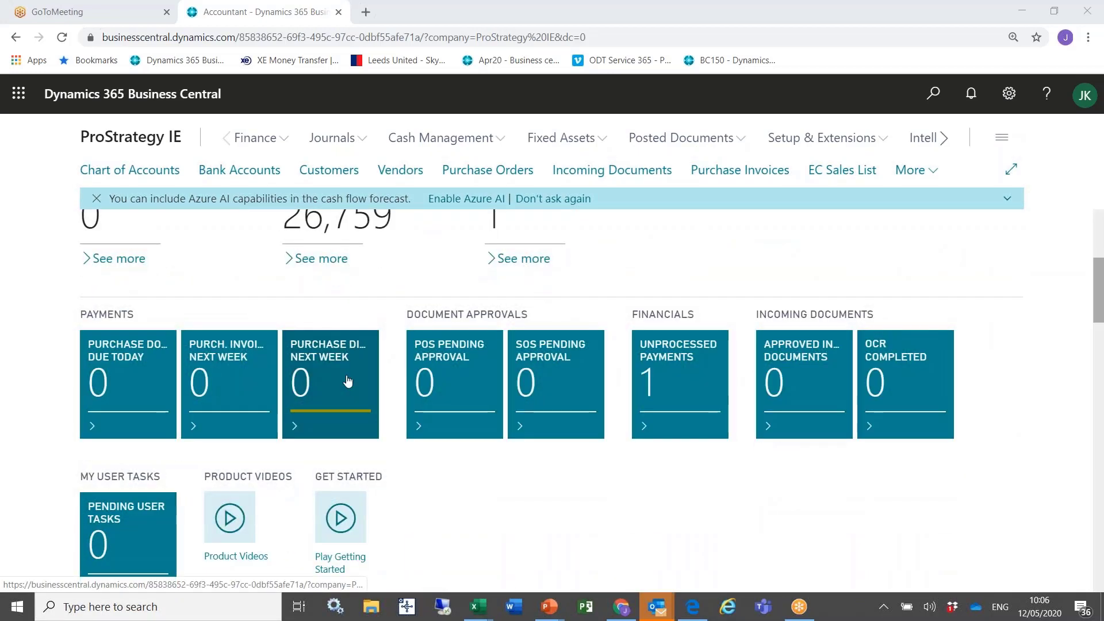
scroll(351, 397, "down", 6)
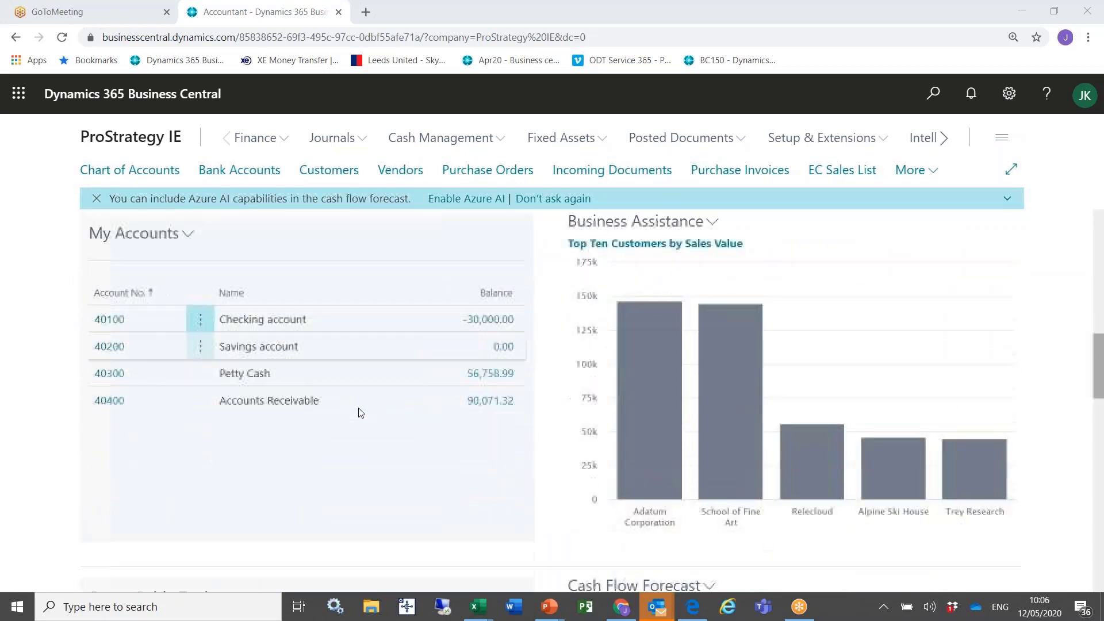
scroll(361, 414, "down", 5)
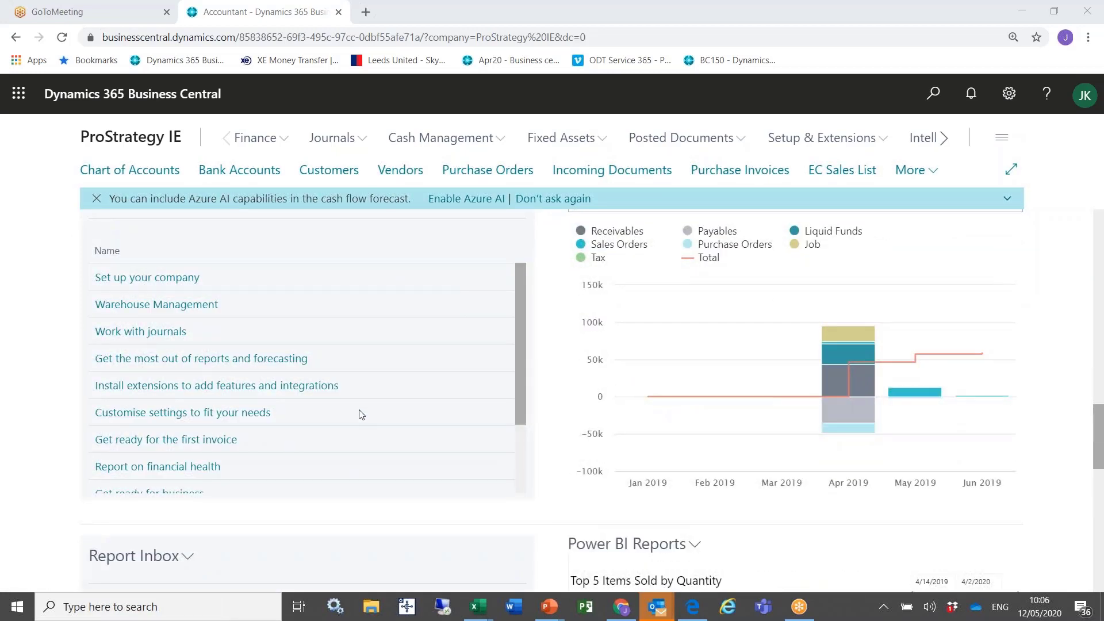
scroll(361, 414, "down", 1)
scroll(361, 414, "down", 3)
scroll(374, 437, "down", 4)
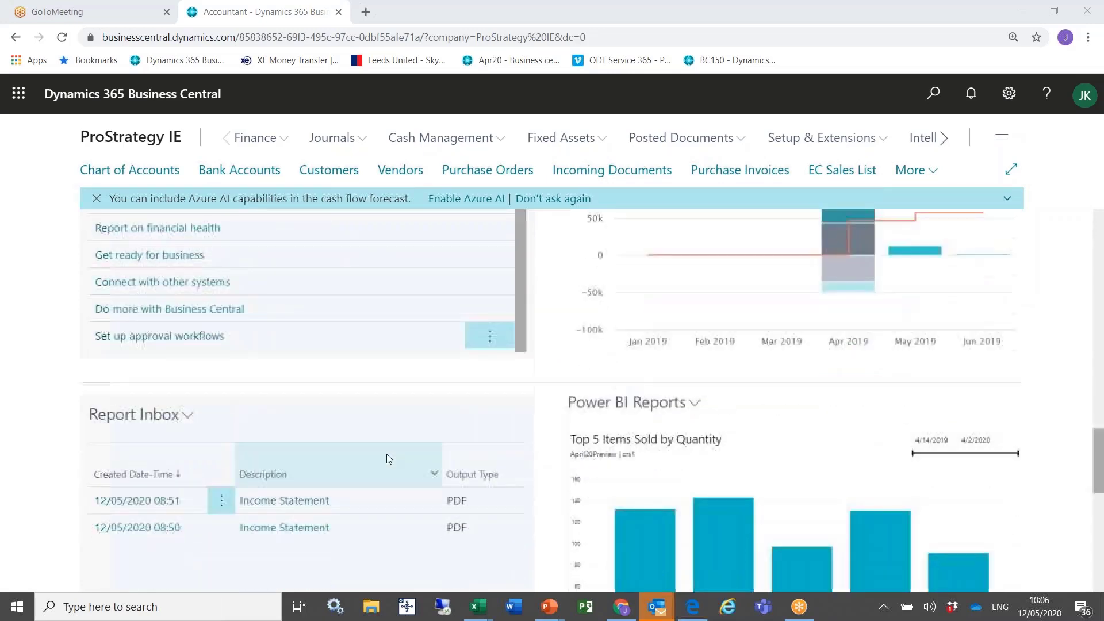
scroll(389, 452, "down", 5)
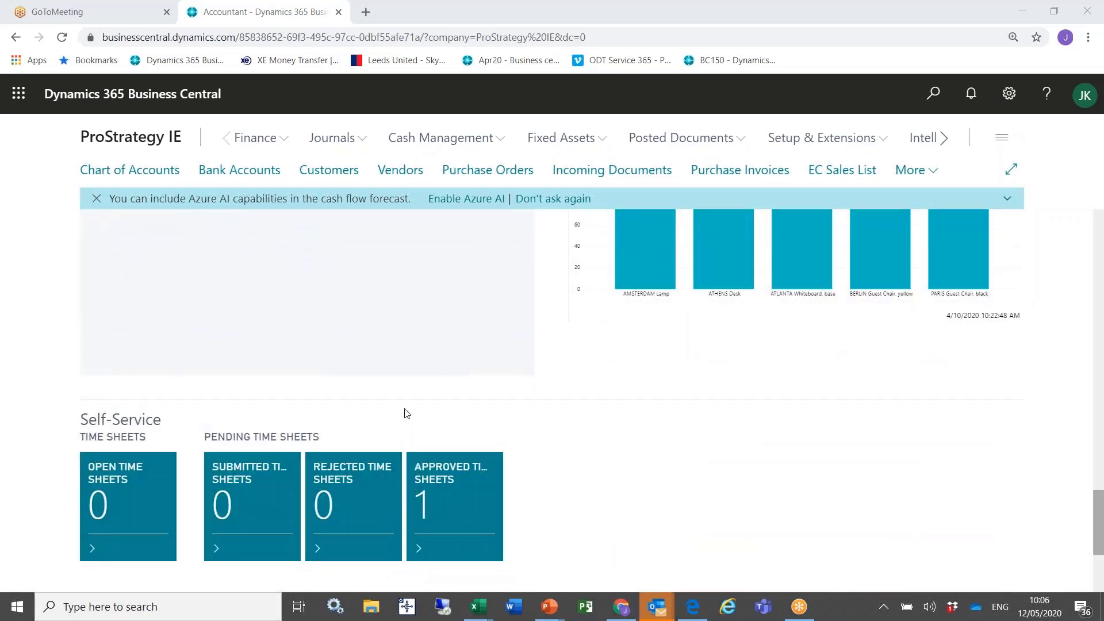
scroll(417, 407, "up", 8)
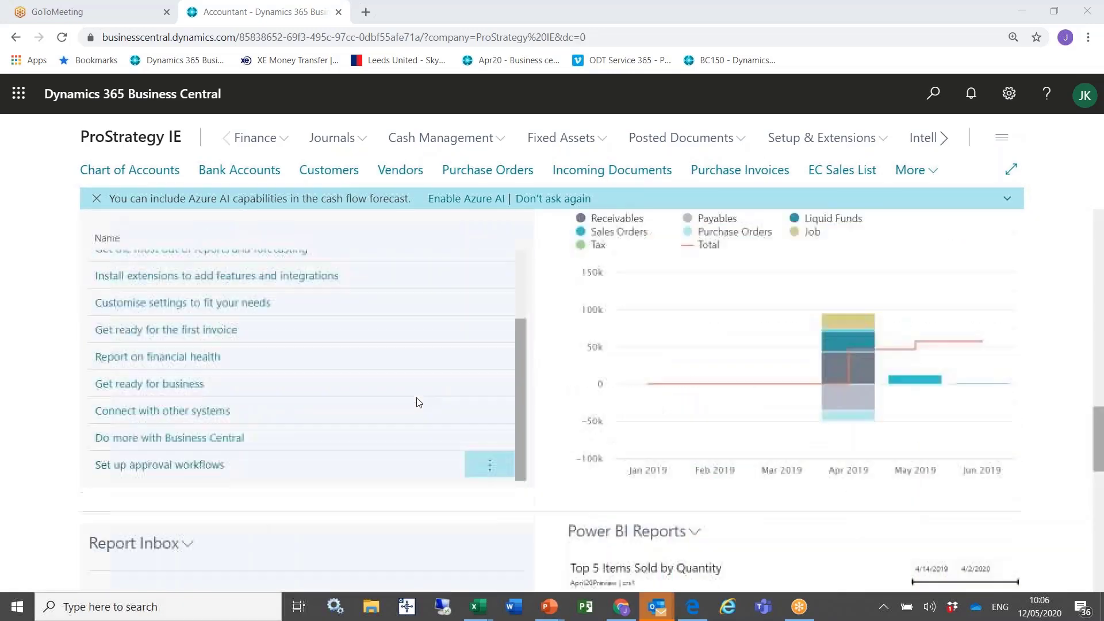
scroll(418, 402, "up", 3)
scroll(418, 389, "up", 8)
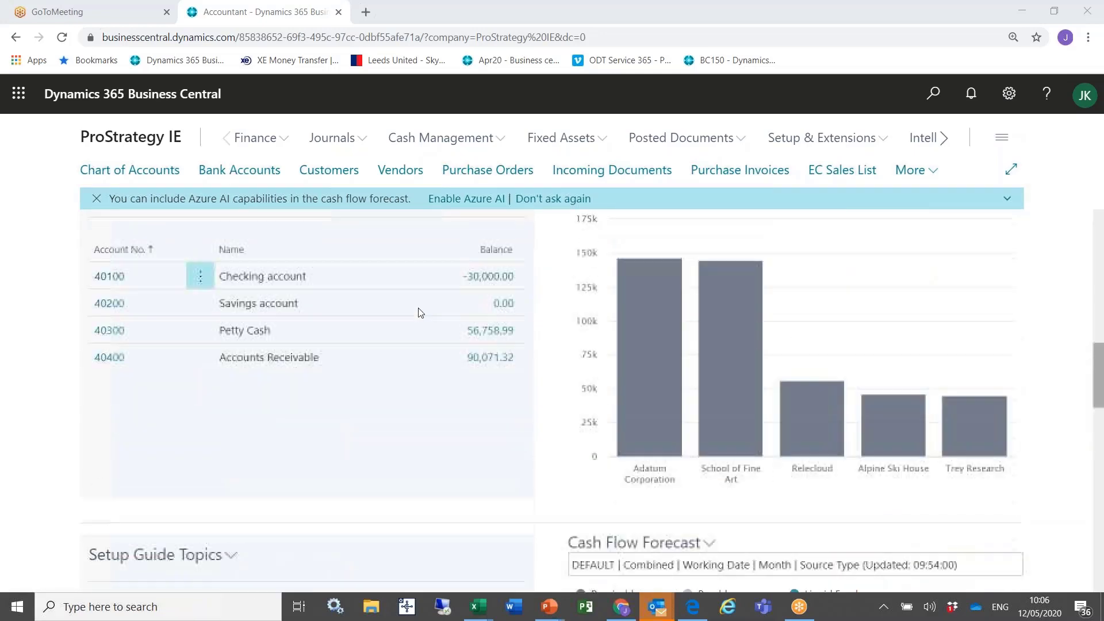
scroll(419, 299, "up", 6)
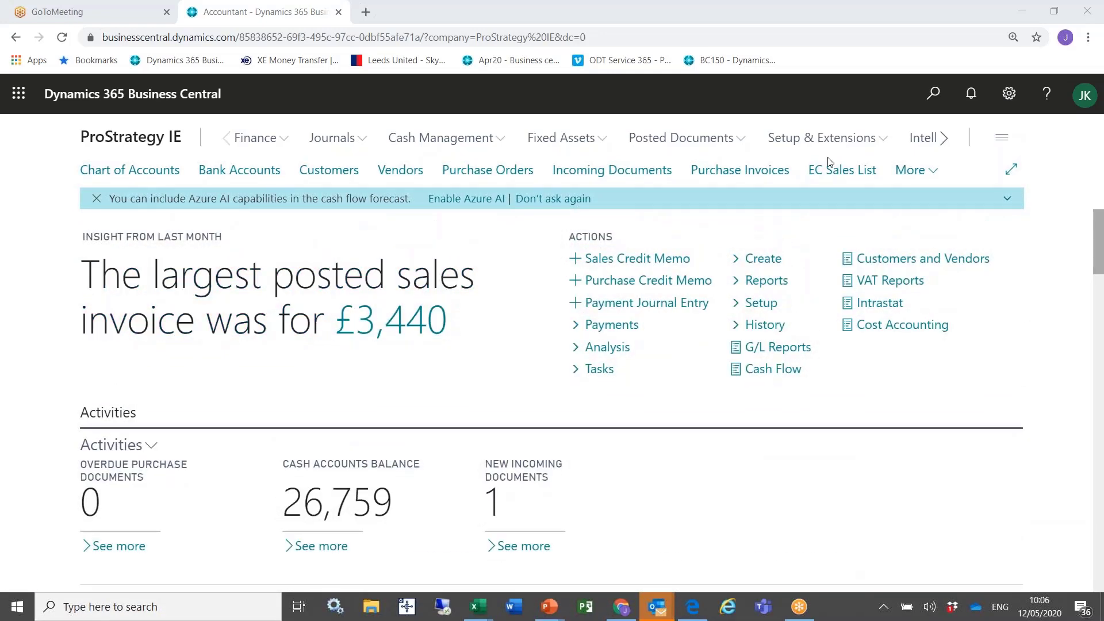
Step: Open the role explorer, view the functional areas under Explore all, and return to the Accountant overview
left_click(1002, 141)
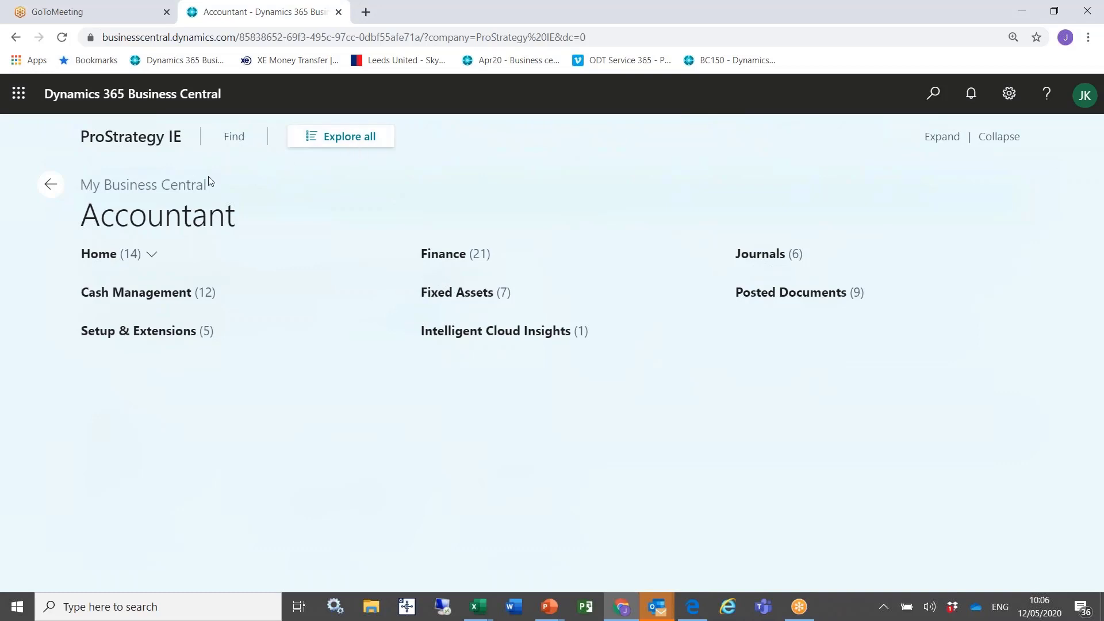
left_click(347, 136)
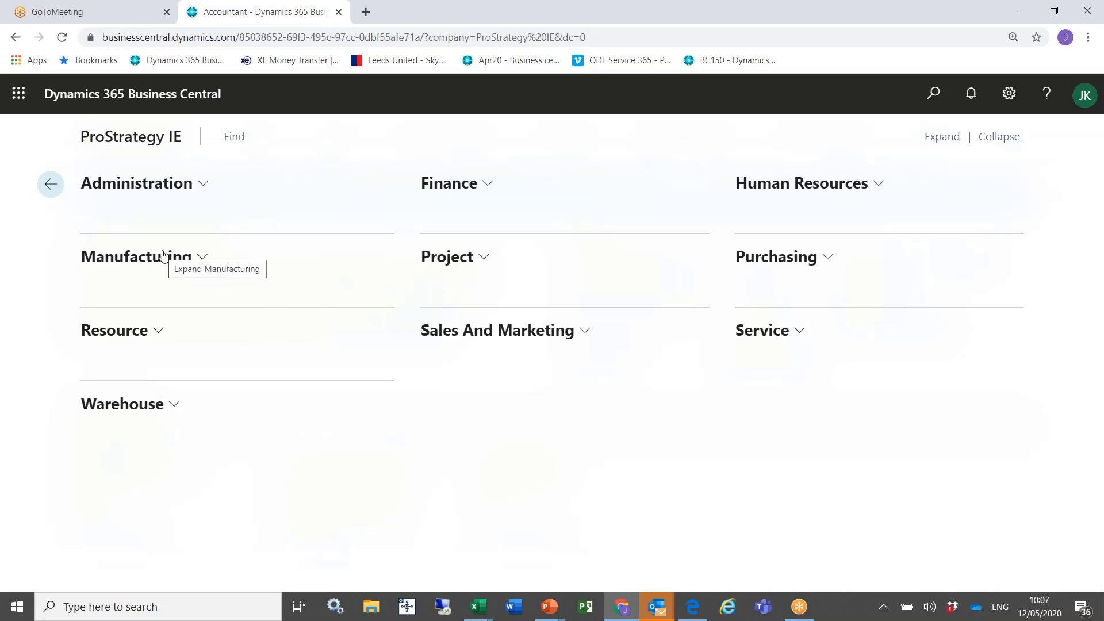
left_click(53, 184)
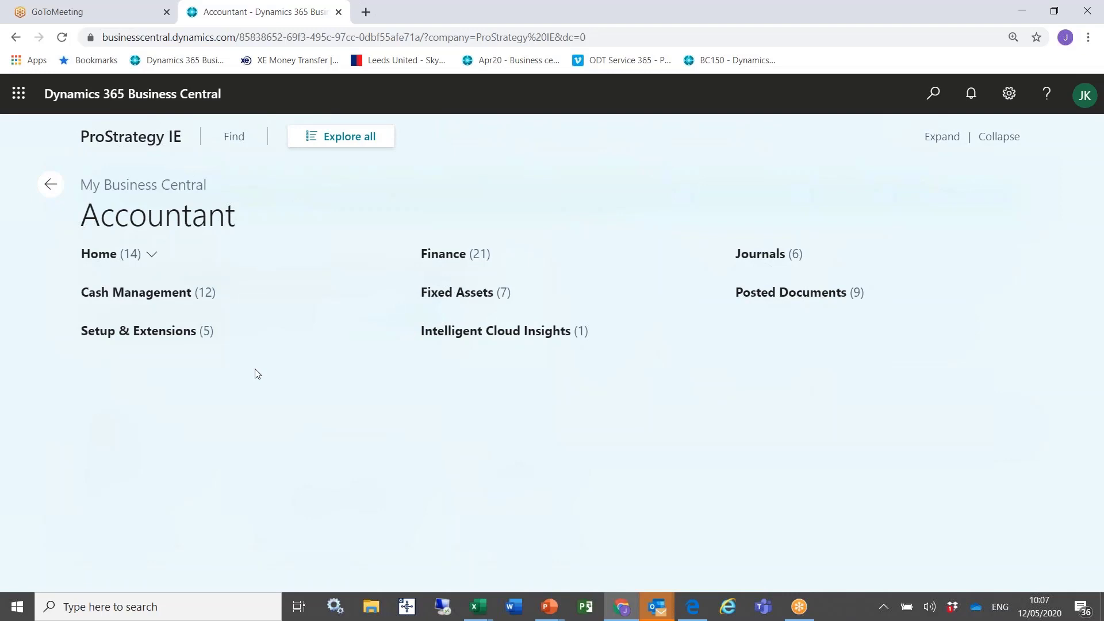
Step: Expand every Accountant category, review the pages listed under each, and return to the home page
left_click(941, 139)
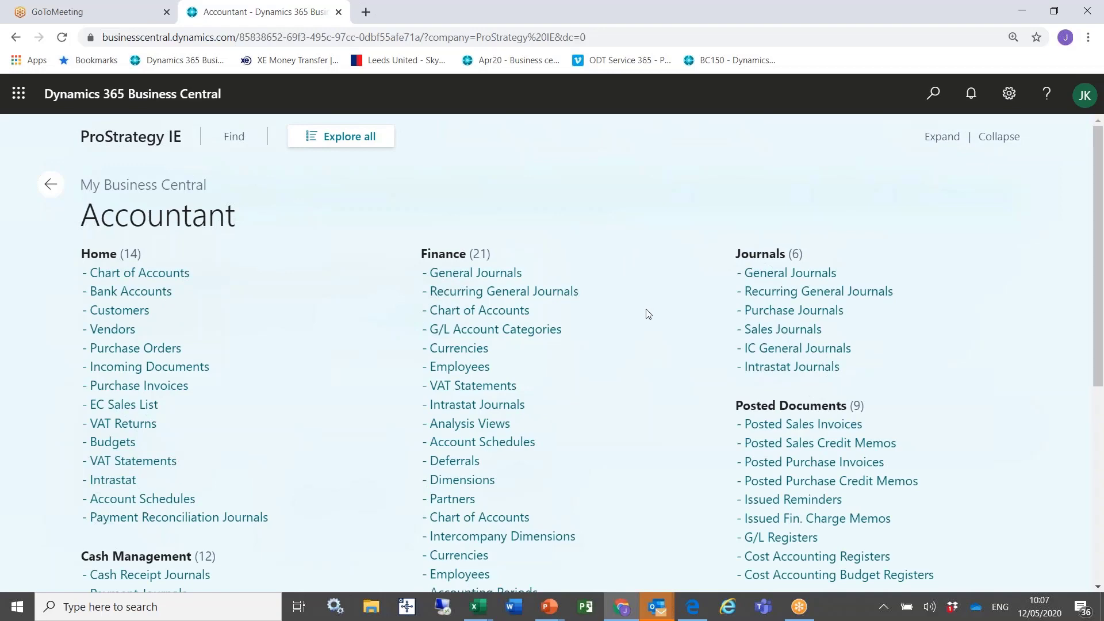
scroll(658, 339, "down", 1)
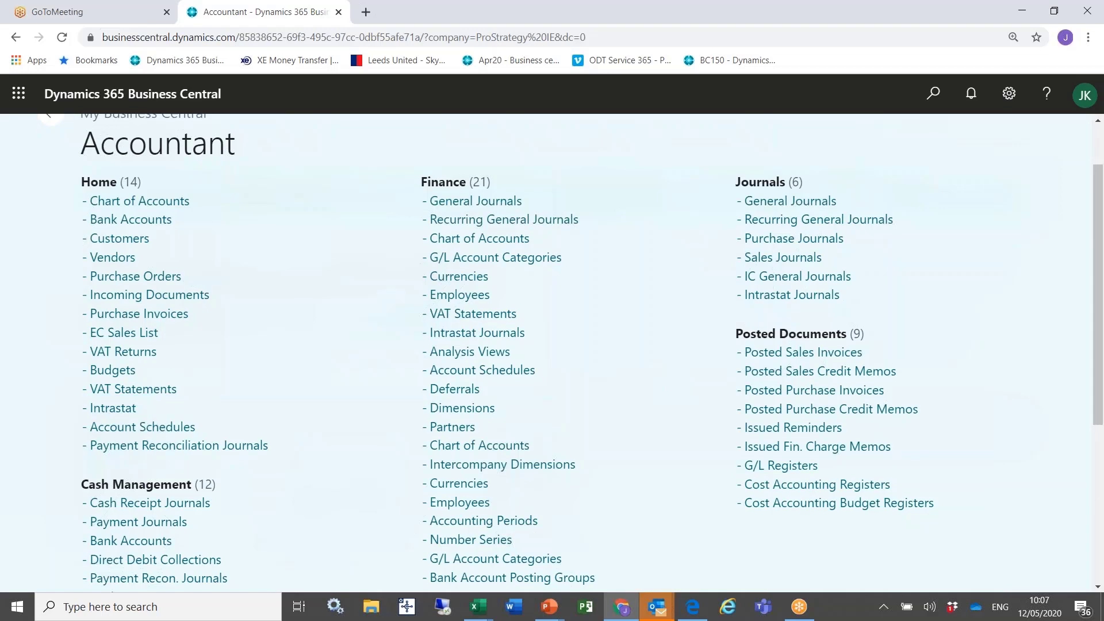
scroll(322, 322, "down", 2)
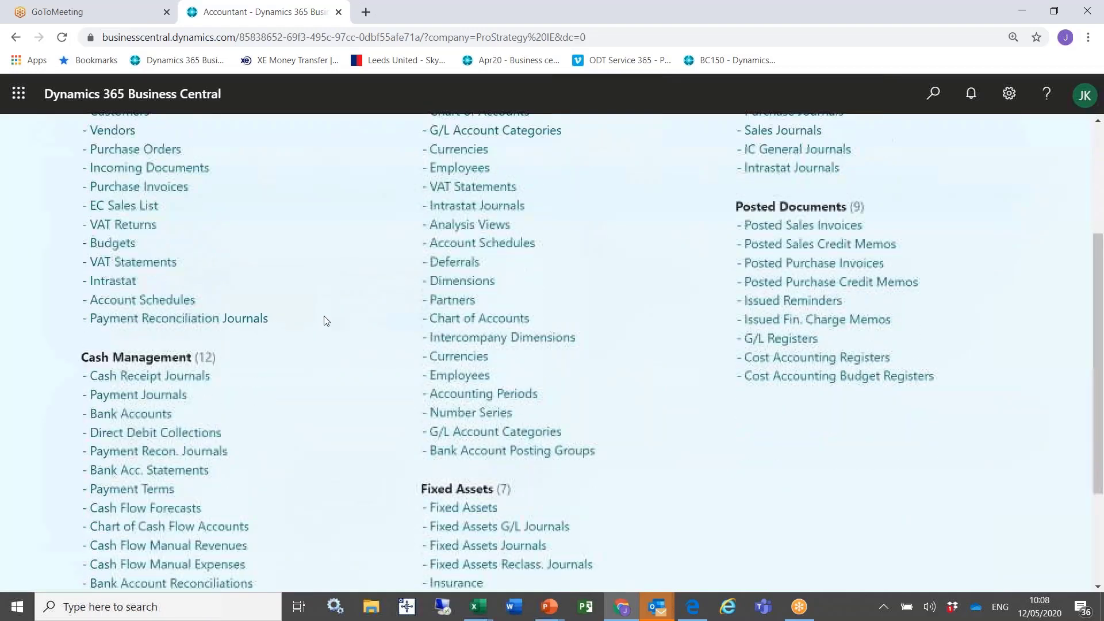
scroll(326, 321, "down", 1)
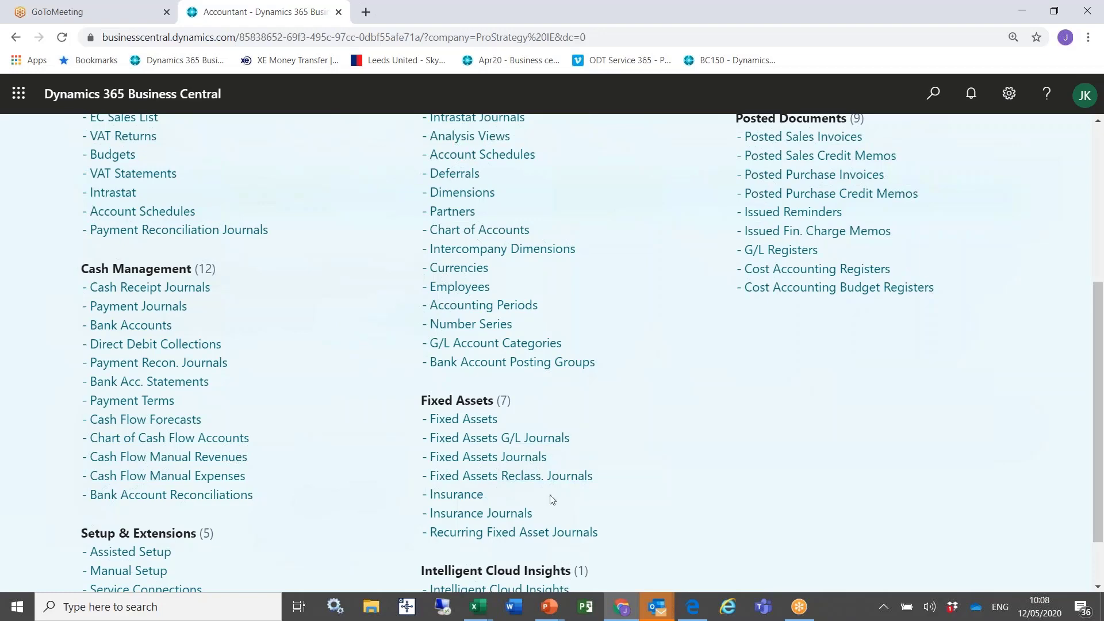
scroll(654, 403, "up", 1)
scroll(655, 399, "up", 3)
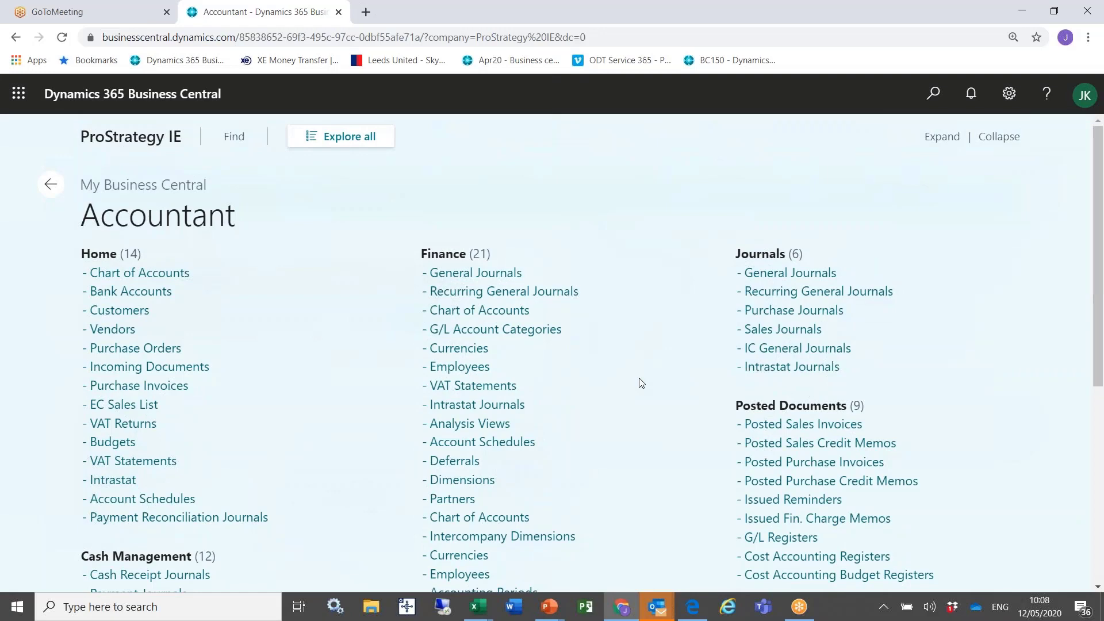
left_click(49, 185)
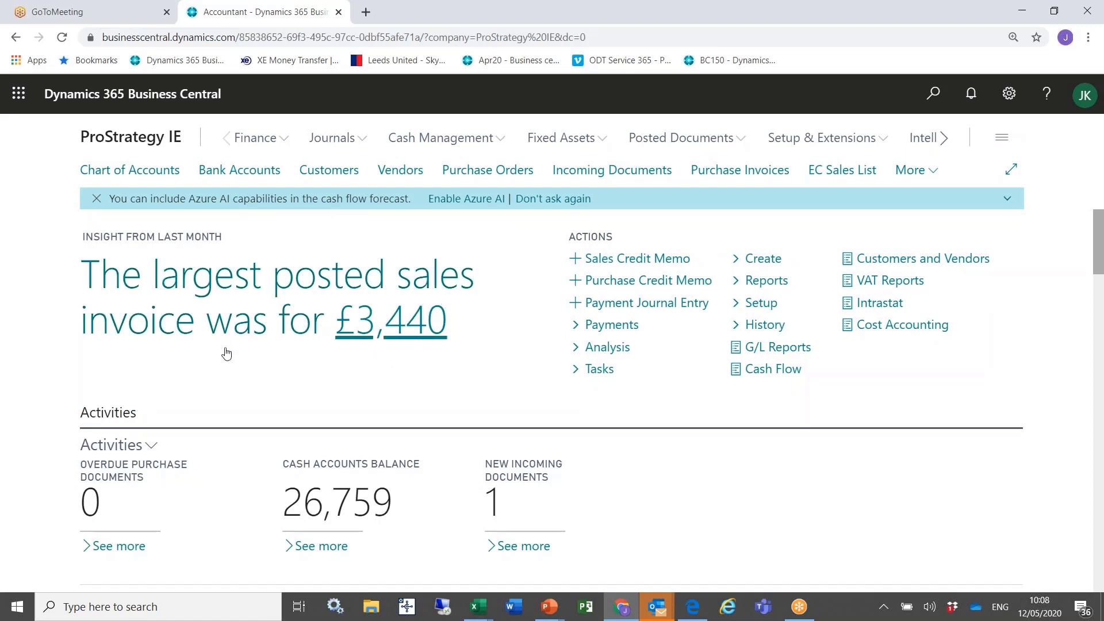
Step: Review the Activities figures, open the list behind New Incoming Documents, and return to the home page
scroll(229, 365, "down", 1)
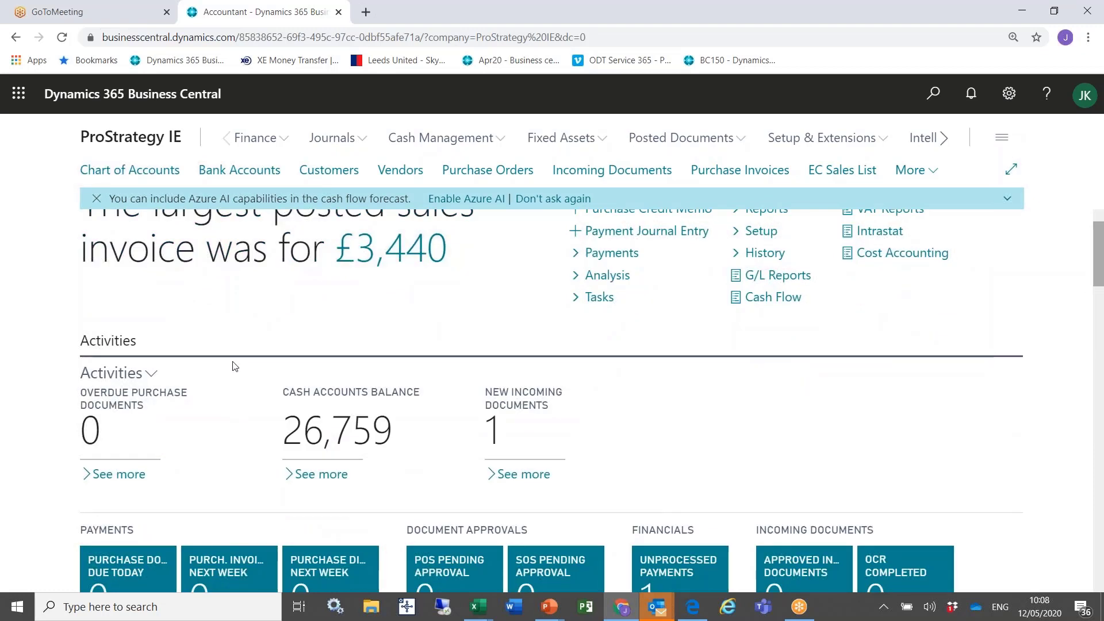
scroll(254, 348, "up", 1)
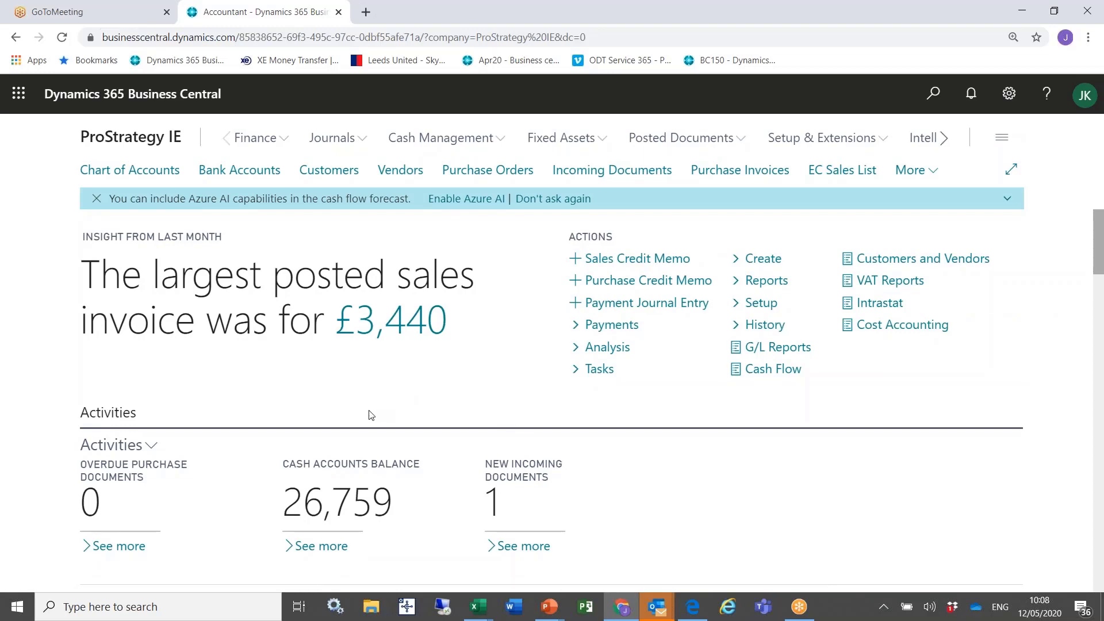
scroll(345, 443, "down", 1)
scroll(322, 474, "down", 1)
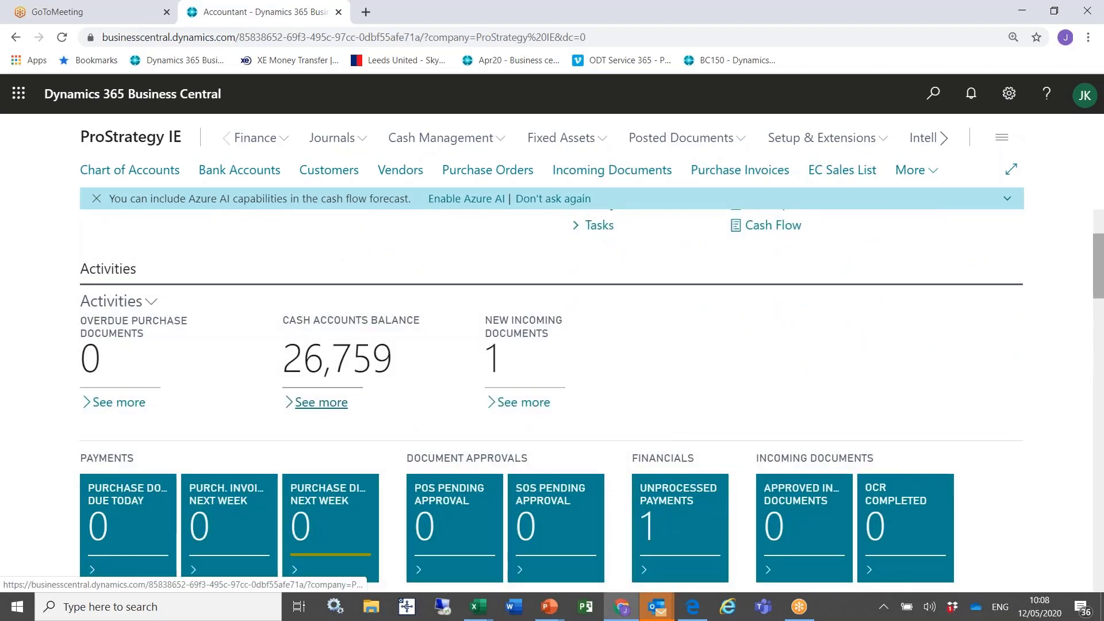
scroll(371, 403, "down", 1)
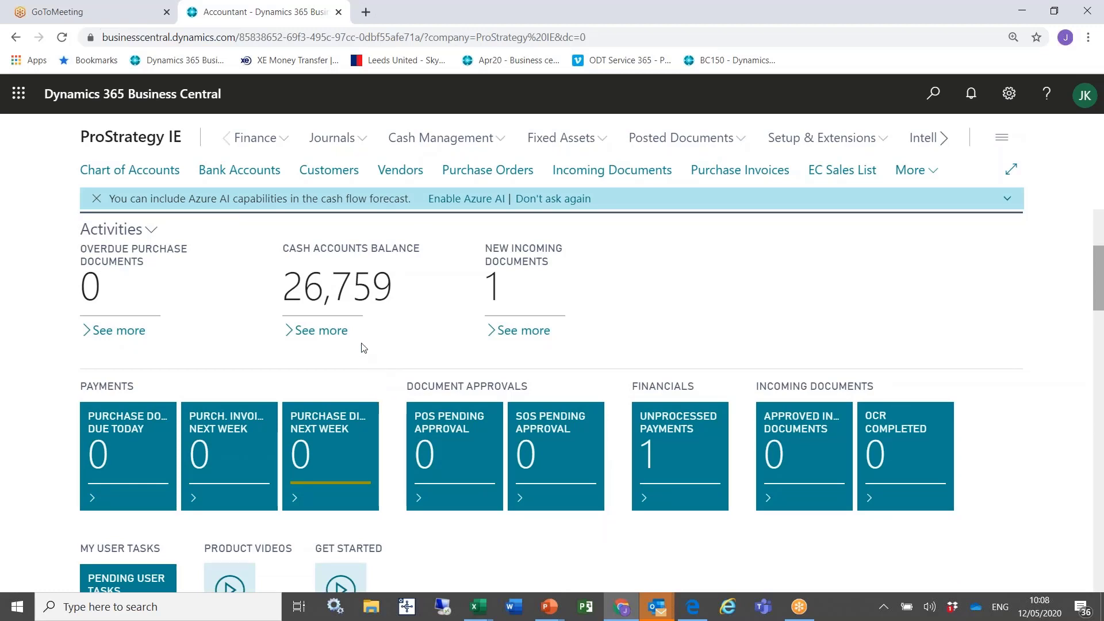
scroll(247, 322, "up", 1)
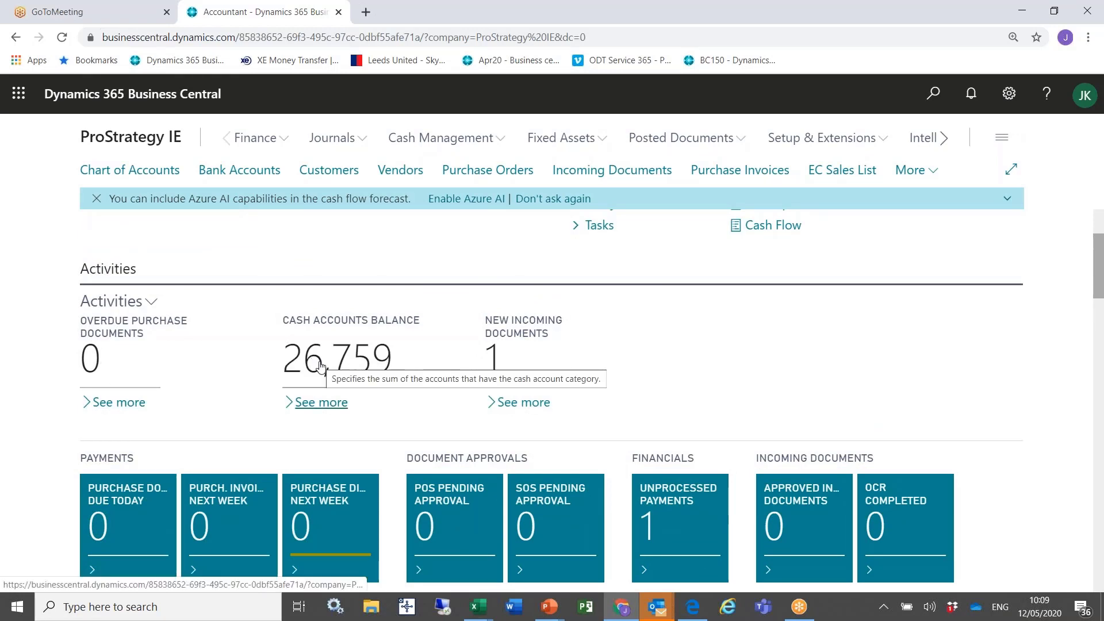
scroll(253, 357, "down", 1)
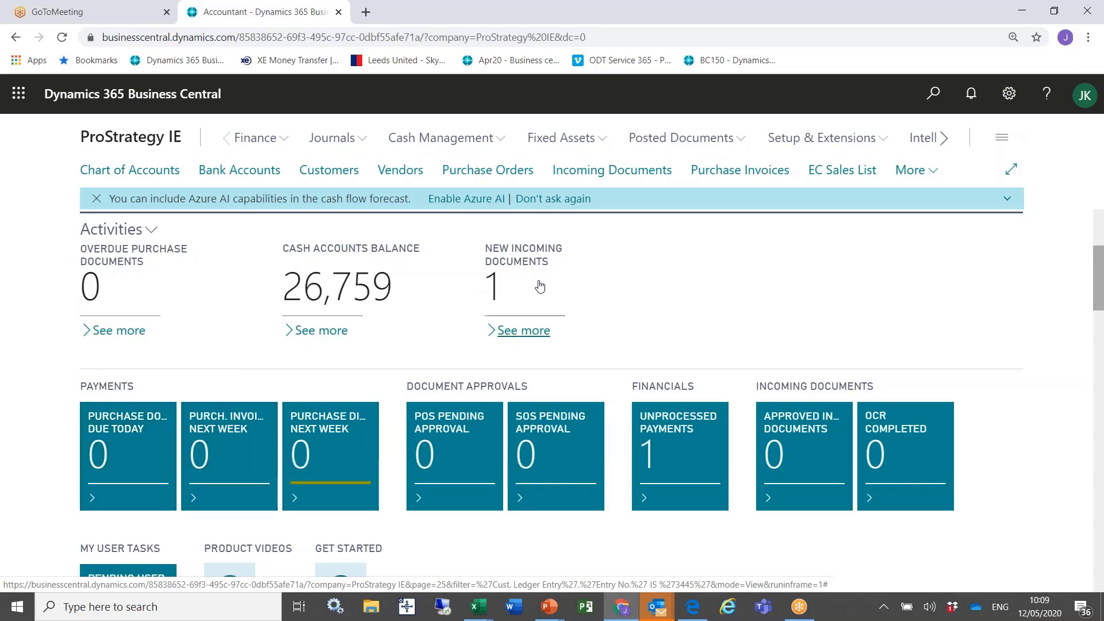
left_click(494, 287)
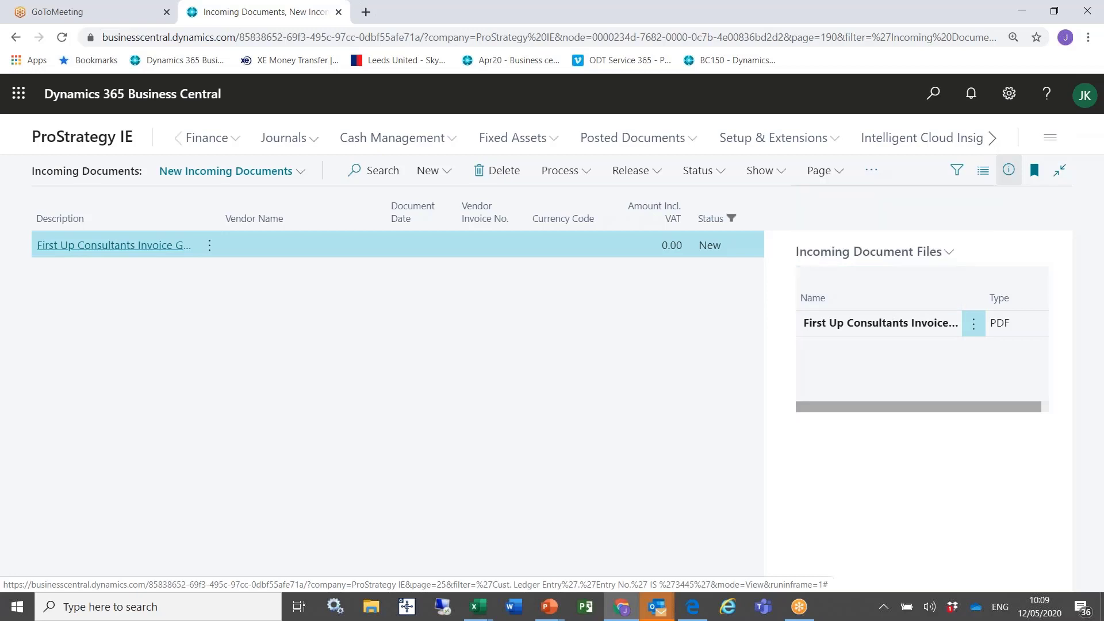
left_click(67, 140)
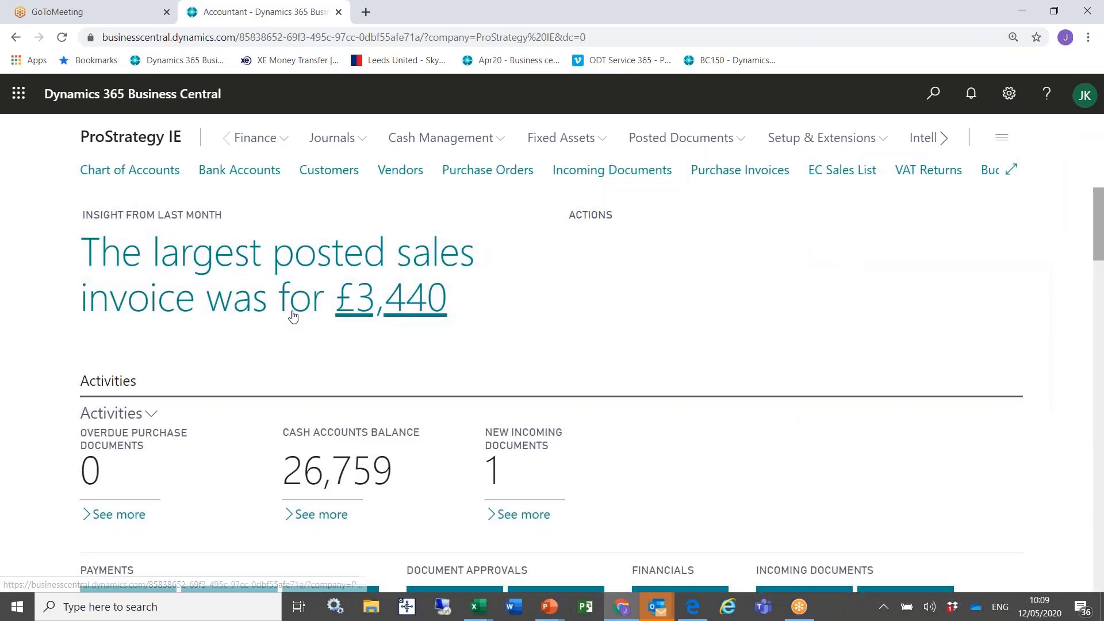
Step: Inspect the Adatum Corporation and School of Fine Art bars in the Top Ten Customers chart and view the Business Assistance chart options
scroll(293, 315, "down", 10)
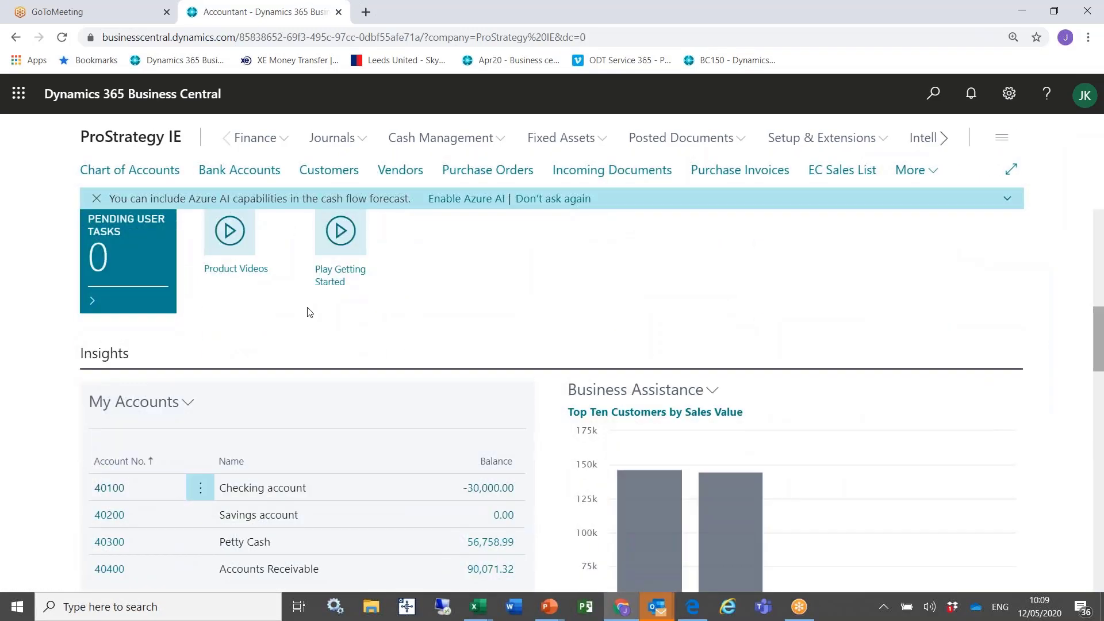
scroll(370, 295, "down", 2)
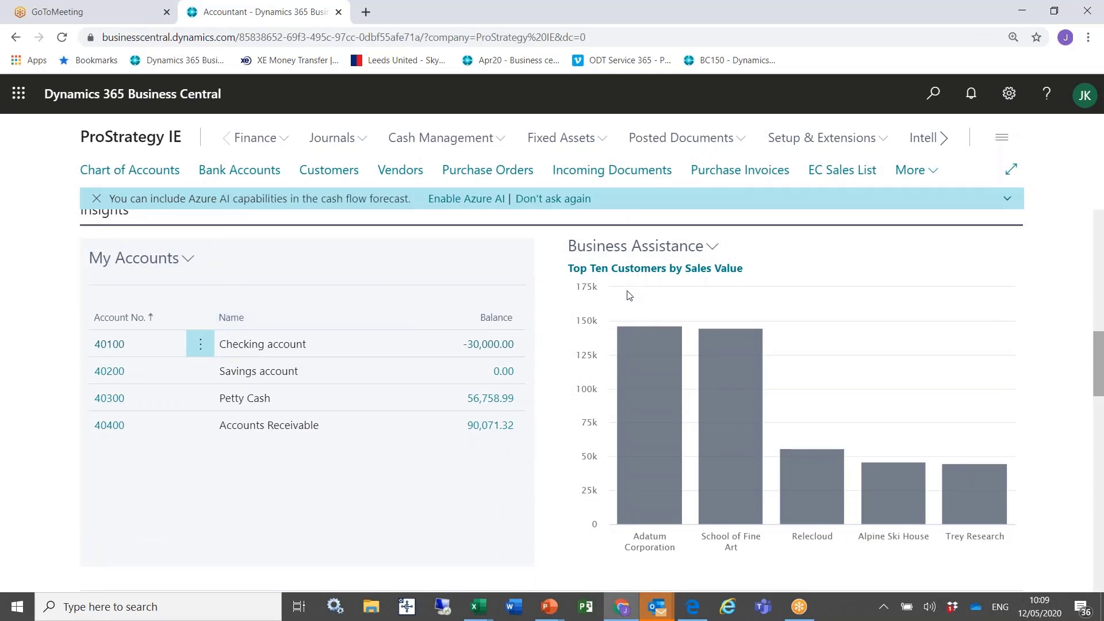
mouse_move(654, 374)
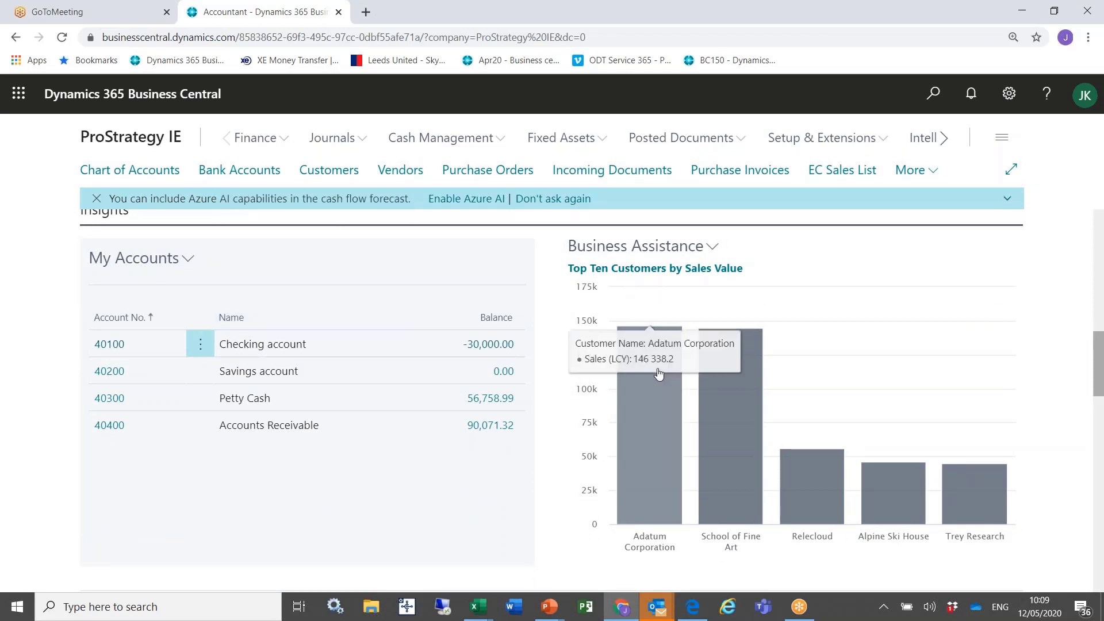
mouse_move(709, 447)
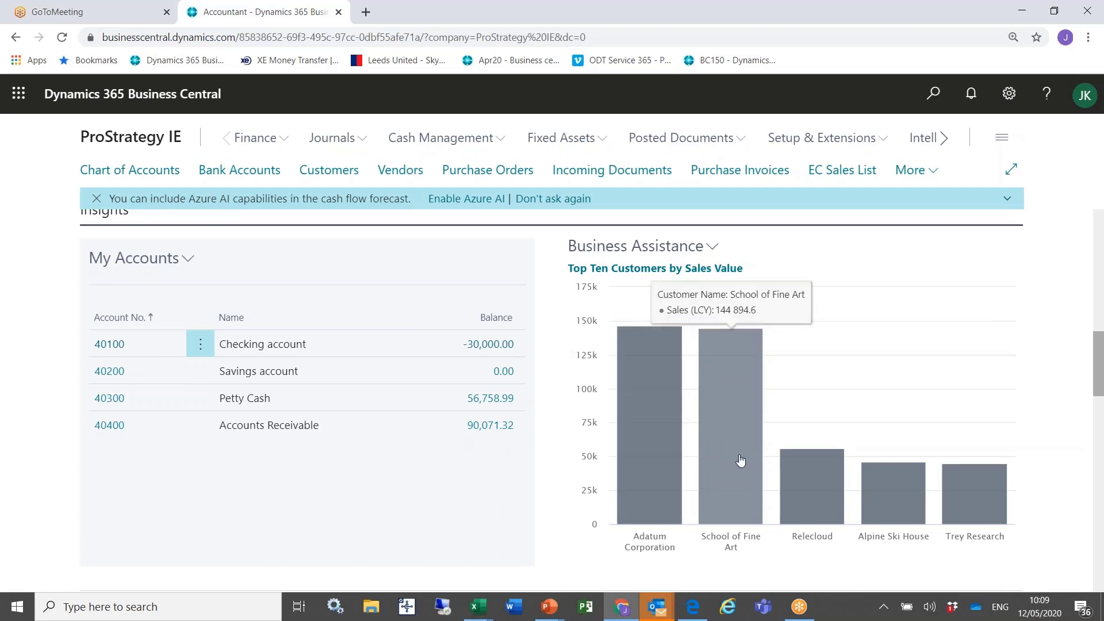
left_click(711, 247)
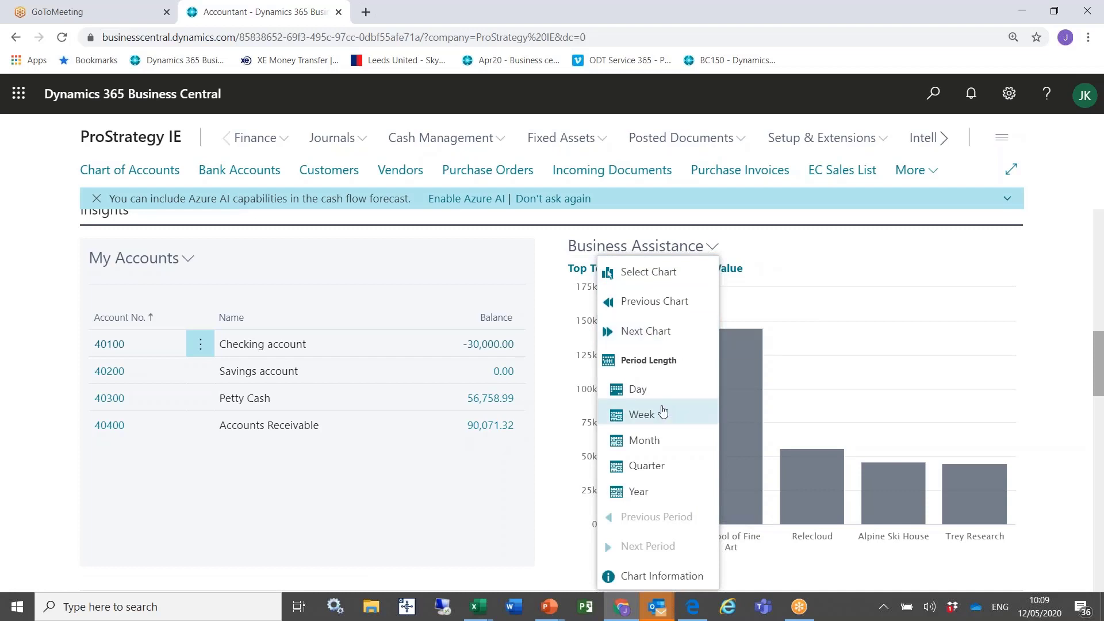
left_click(949, 312)
Step: Drill into the April 2019 receivables in the Cash Flow Forecast chart to view their ledger entries, and close the list
scroll(948, 316, "down", 5)
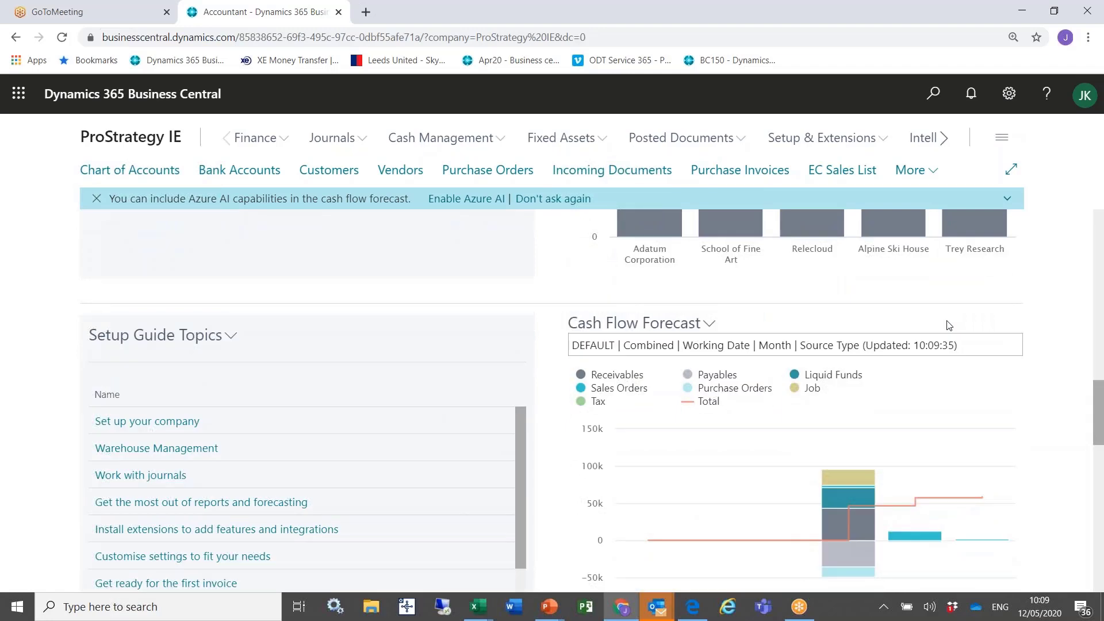
scroll(927, 303, "up", 1)
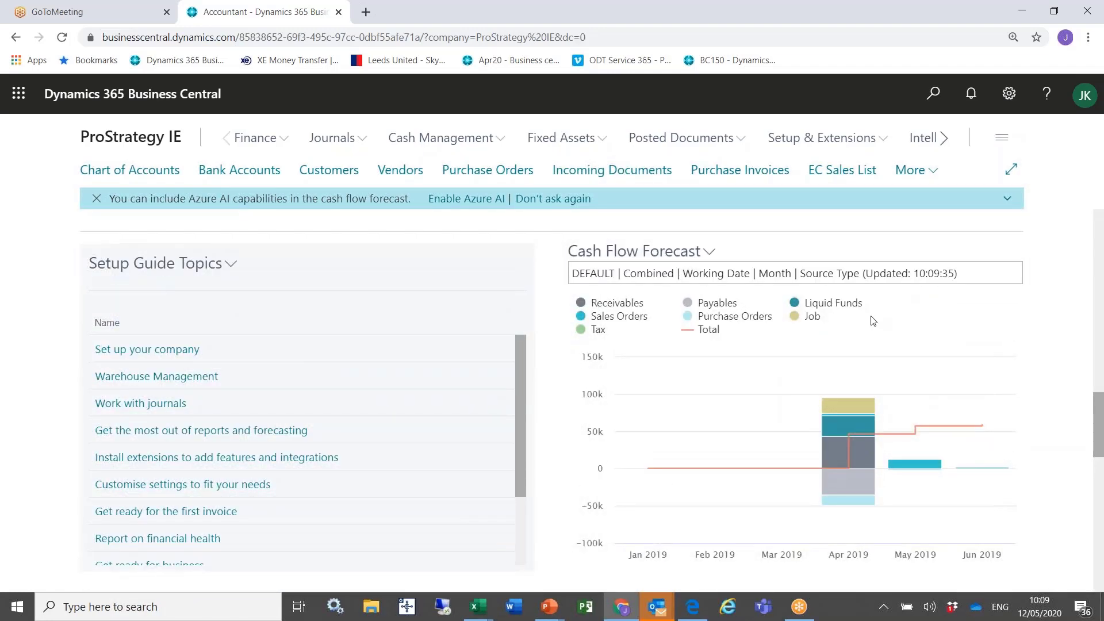
mouse_move(861, 408)
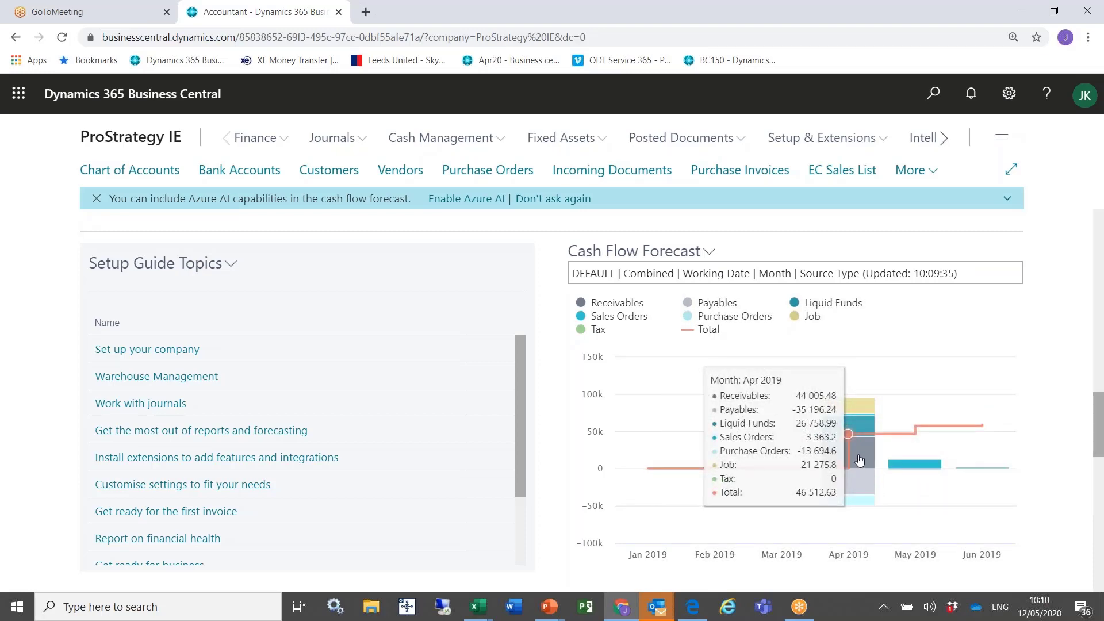
left_click(859, 460)
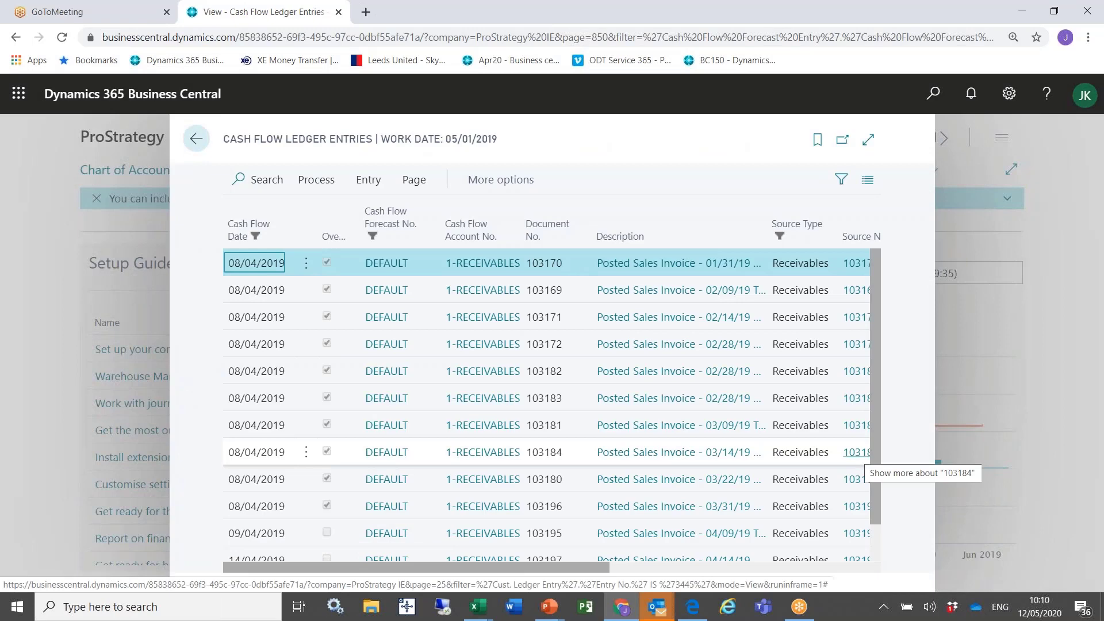
key("Escape")
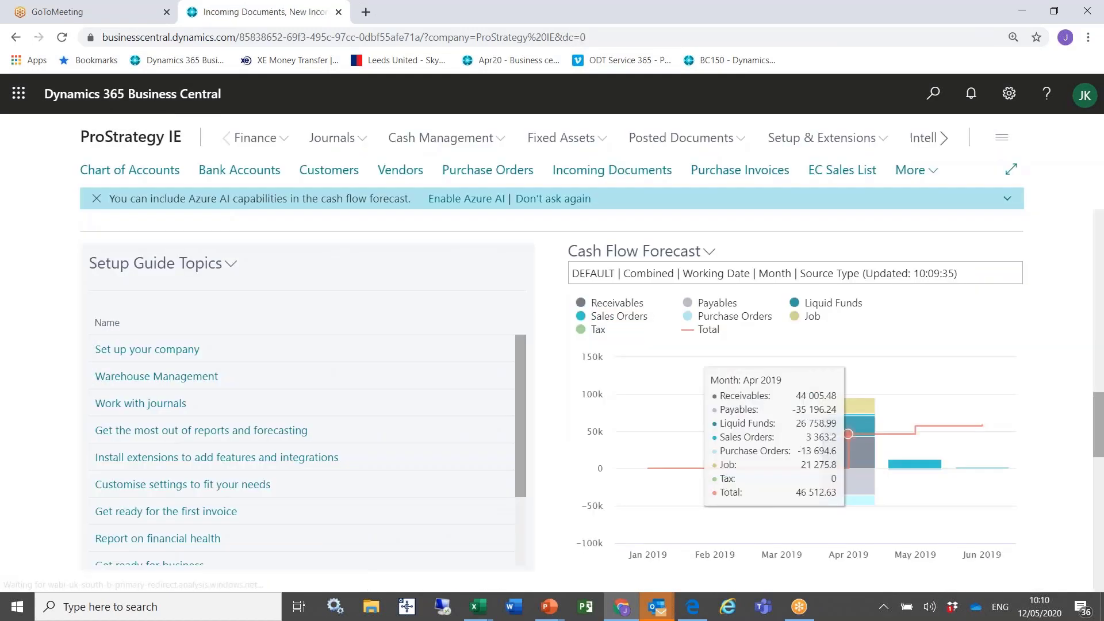
Step: Expand the Top 5 Items Sold by Quantity Power BI report and open its Items Sales Dashboard page
scroll(433, 385, "down", 5)
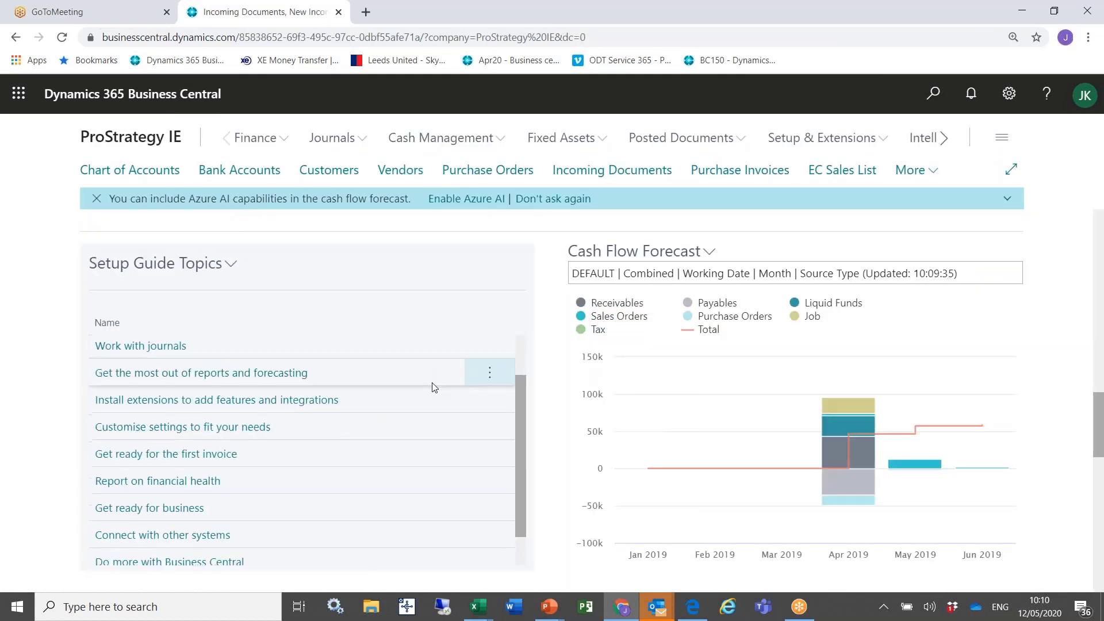
scroll(429, 395, "down", 3)
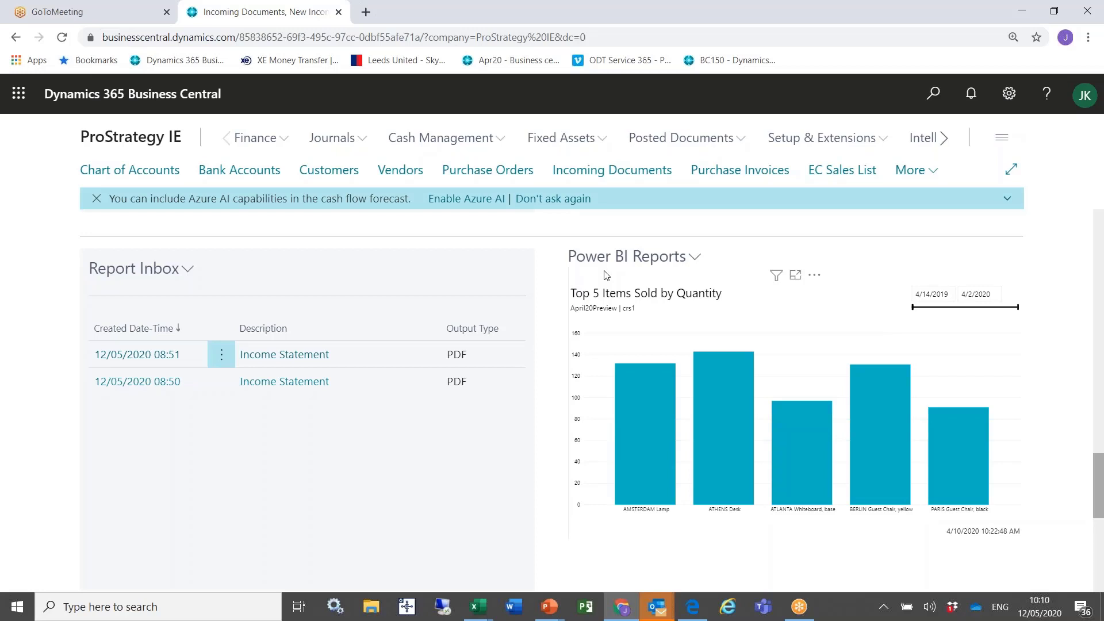
left_click(697, 258)
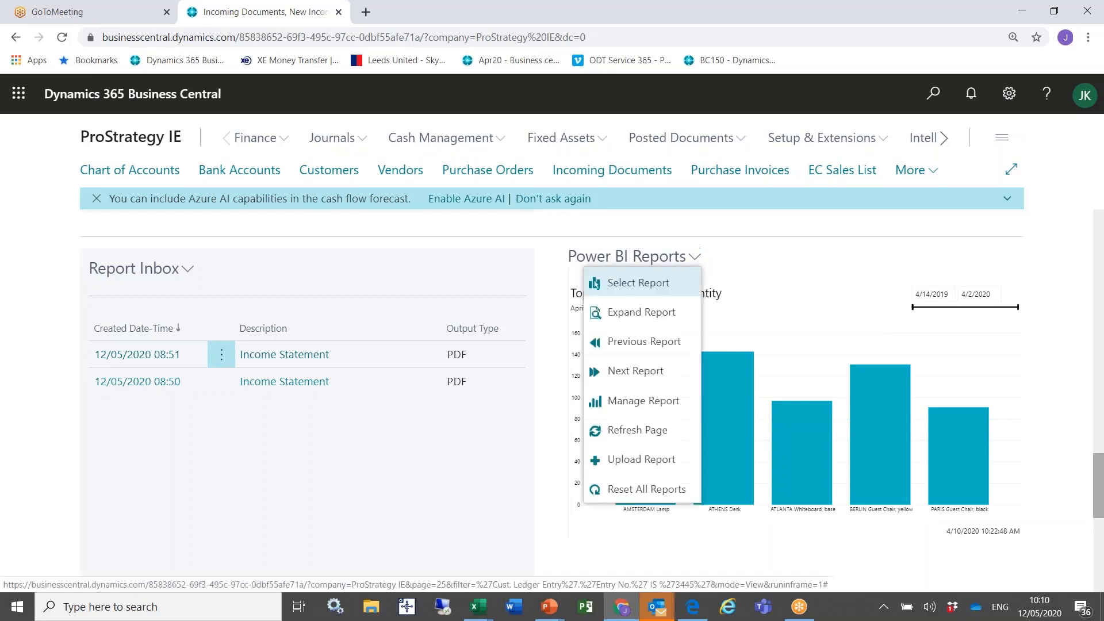
left_click(640, 312)
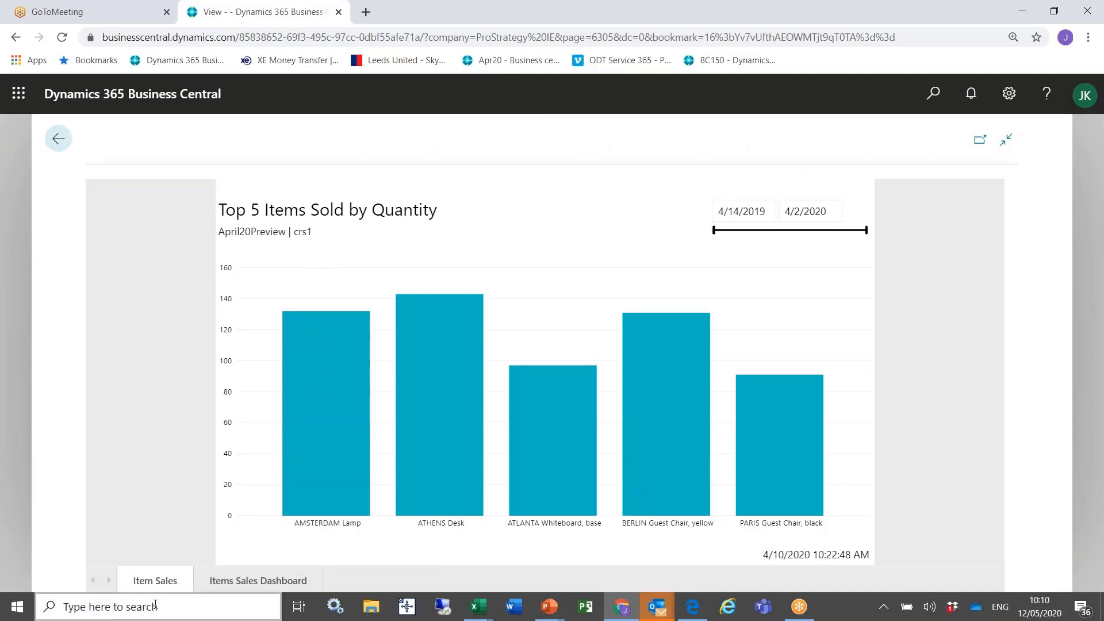
left_click(219, 583)
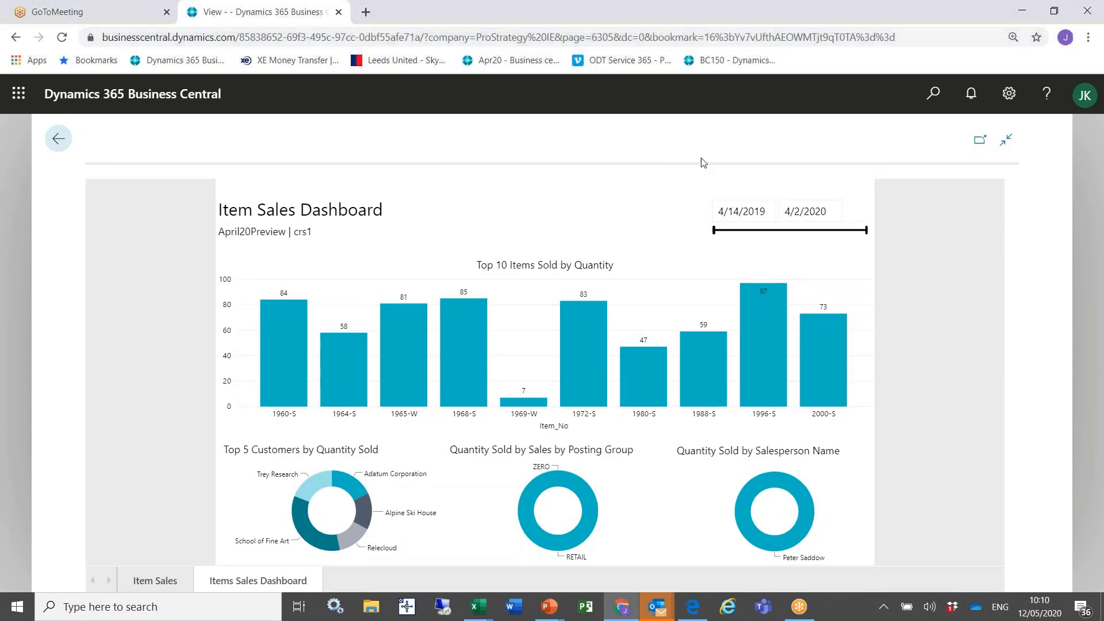
Step: Move the dashboard's start date to 7/27/2019, restore it to 4/14/2019, and return to the home page
left_click_drag(714, 231, 759, 239)
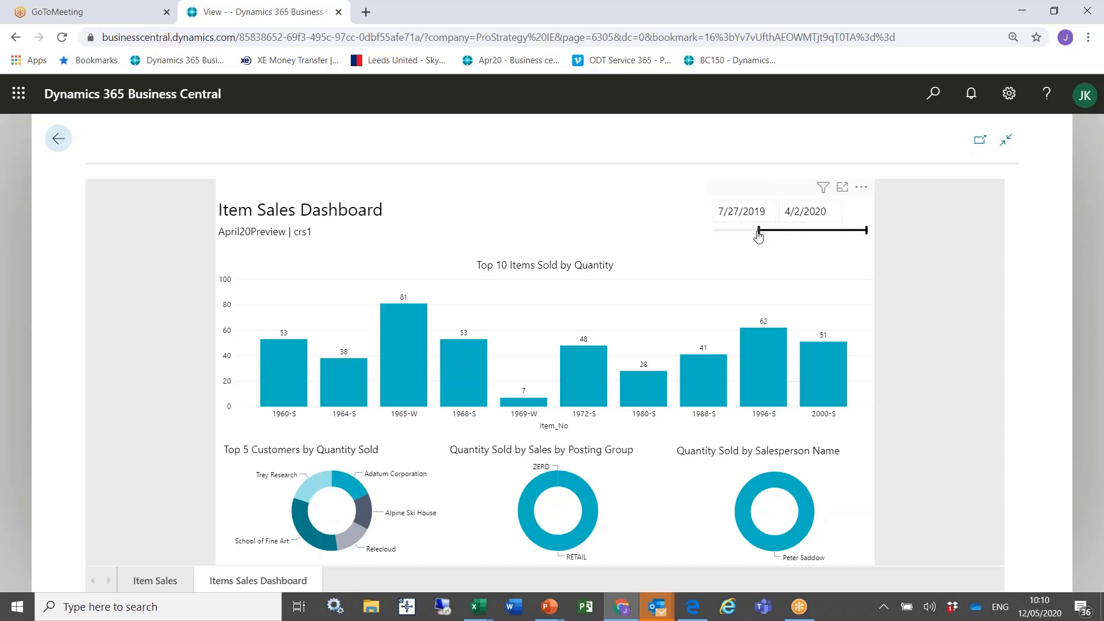
left_click_drag(759, 233, 708, 240)
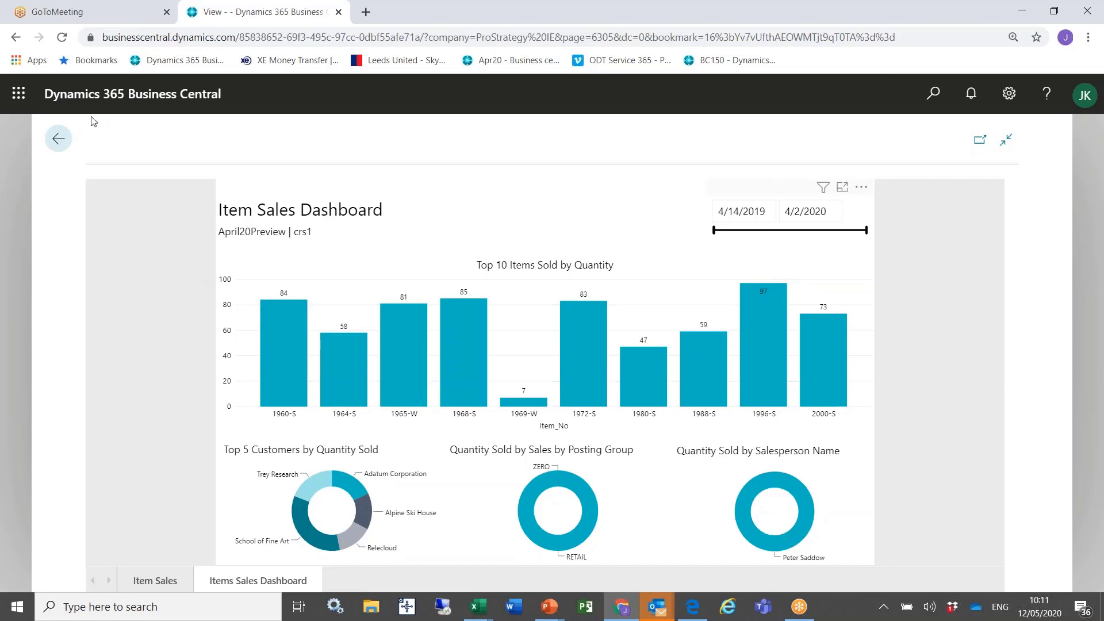
left_click(58, 138)
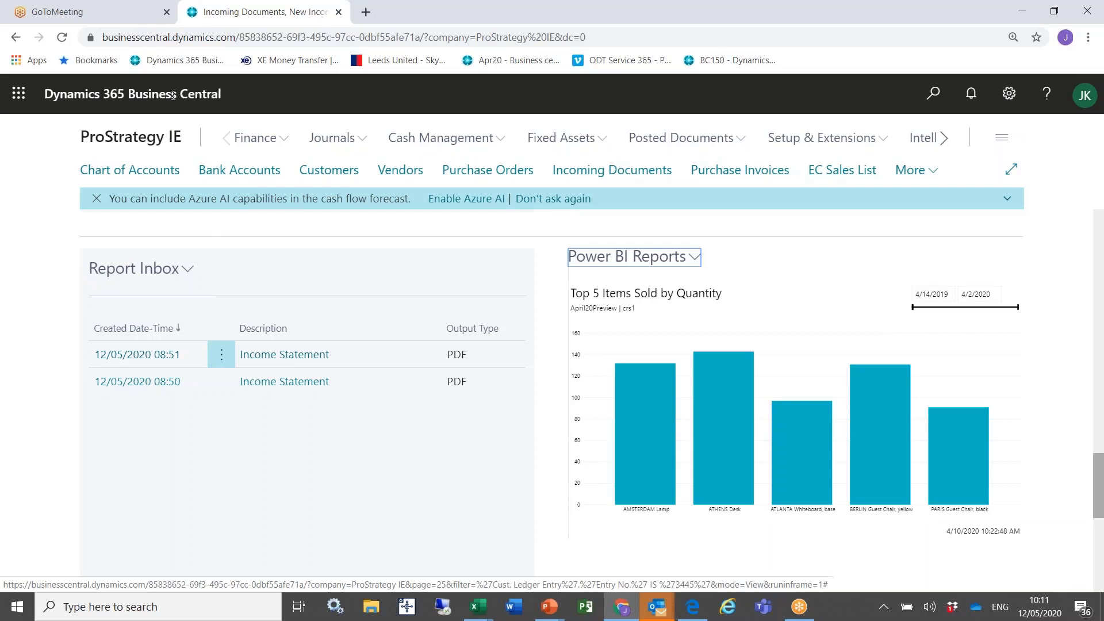
Step: Open the 12/05/2020 08:51 Income Statement PDF from the Report Inbox, view it, and close it
left_click(257, 355)
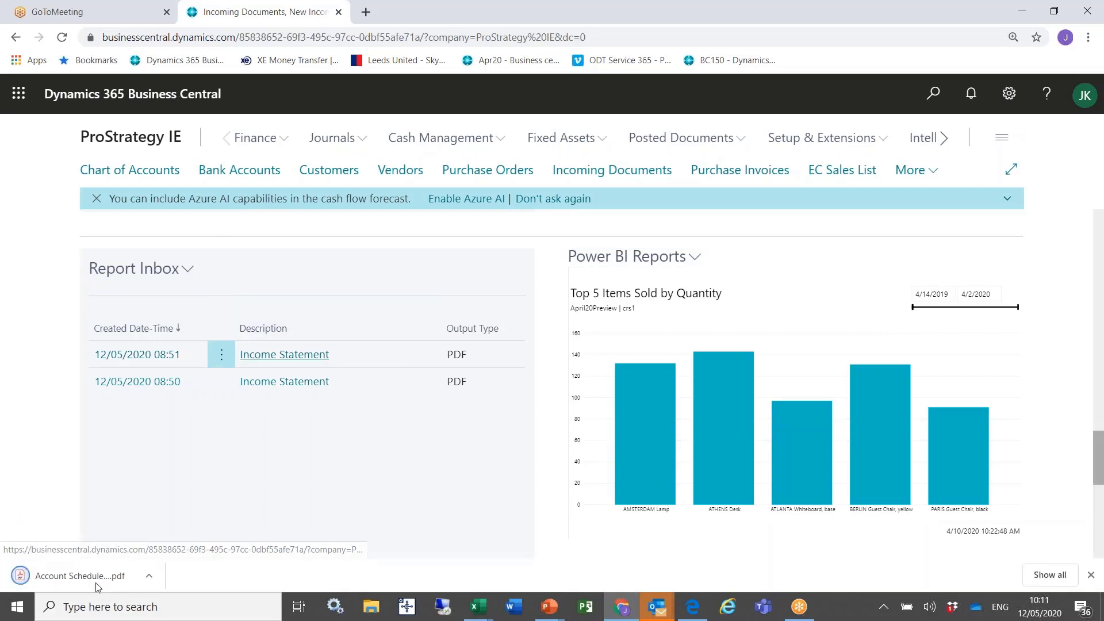
left_click(97, 587)
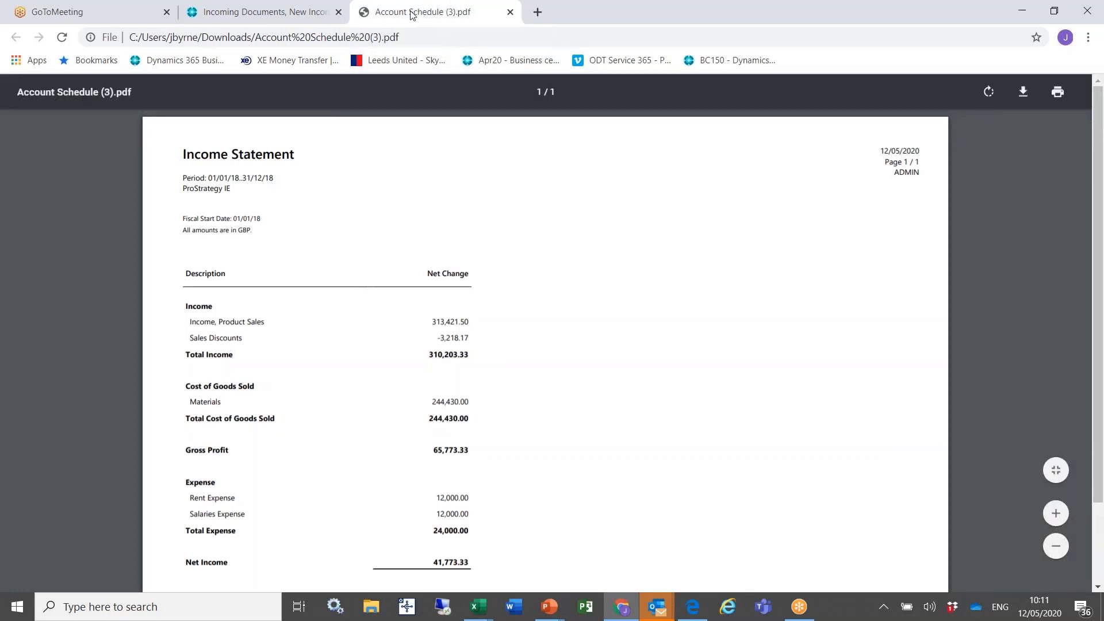
left_click_drag(389, 18, 288, 23)
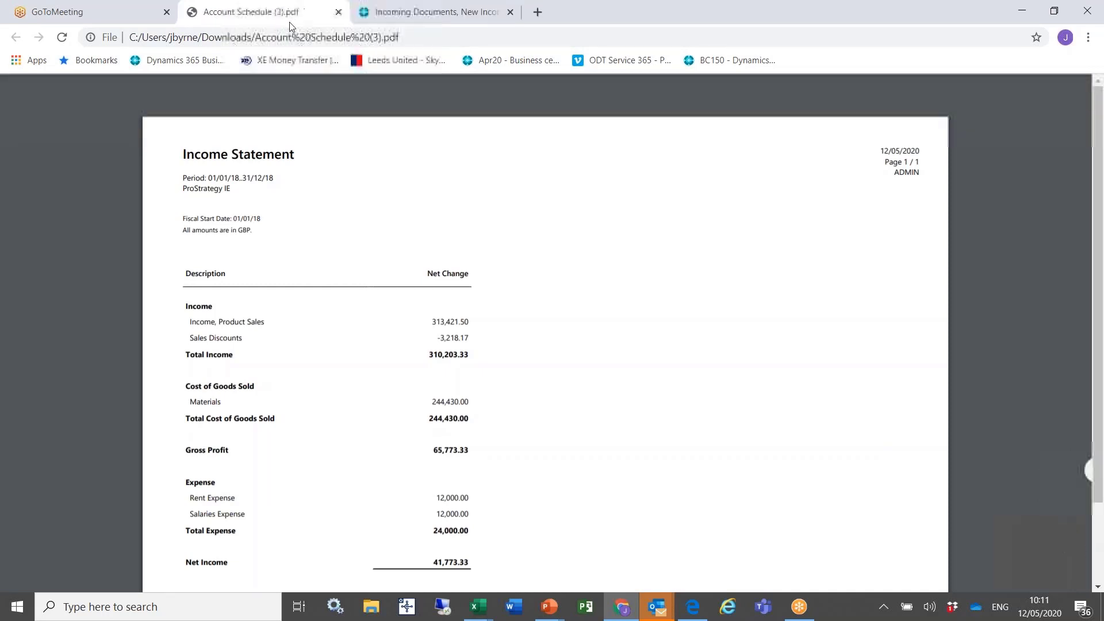
left_click(338, 12)
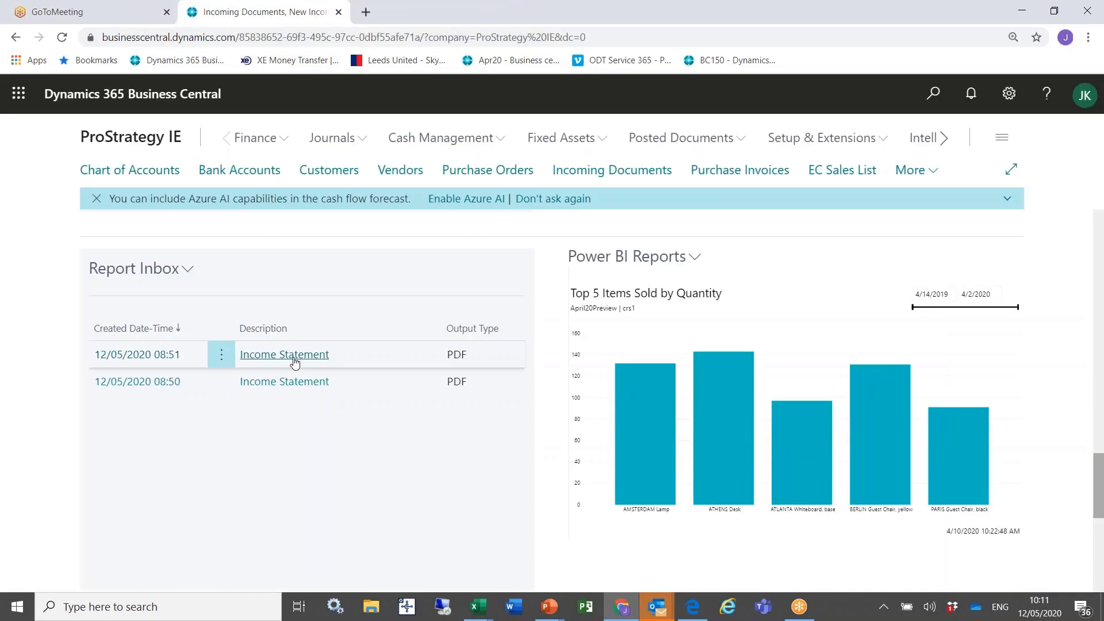
Step: Look over the time sheet and approval tiles, and review the Service Connections list under Setup & Extensions
scroll(399, 380, "down", 3)
scroll(481, 490, "down", 3)
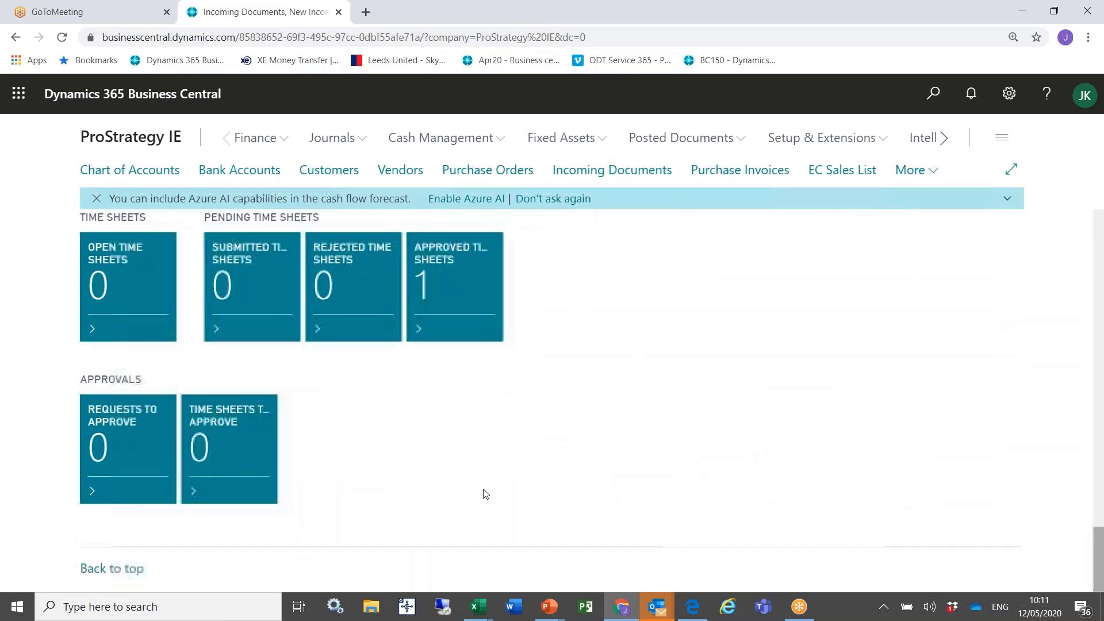
scroll(481, 491, "up", 8)
scroll(482, 474, "up", 10)
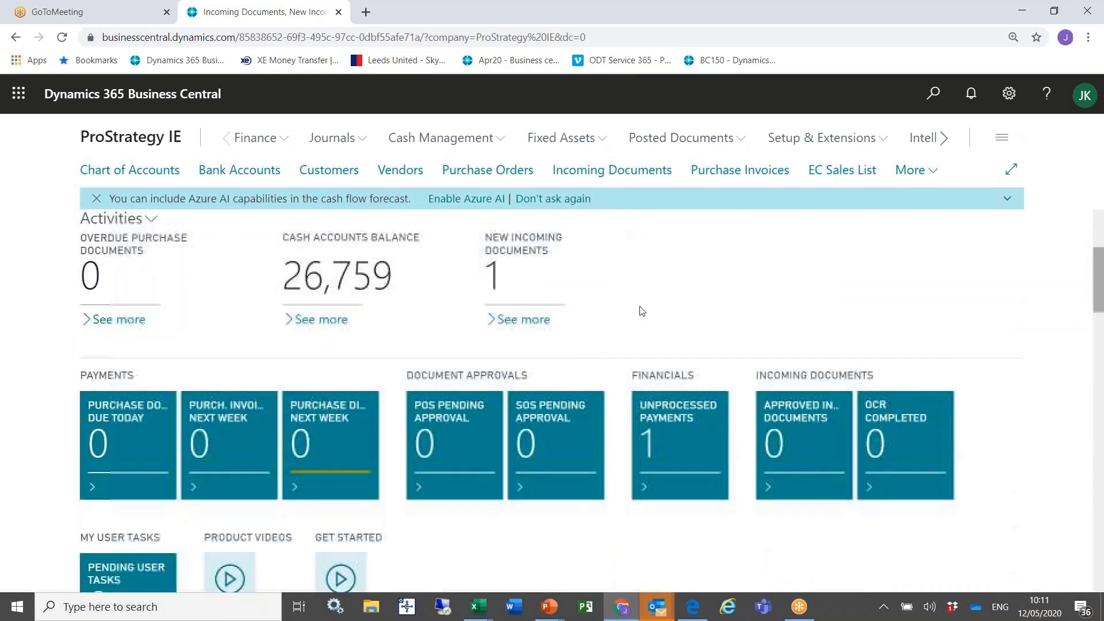
mouse_move(813, 139)
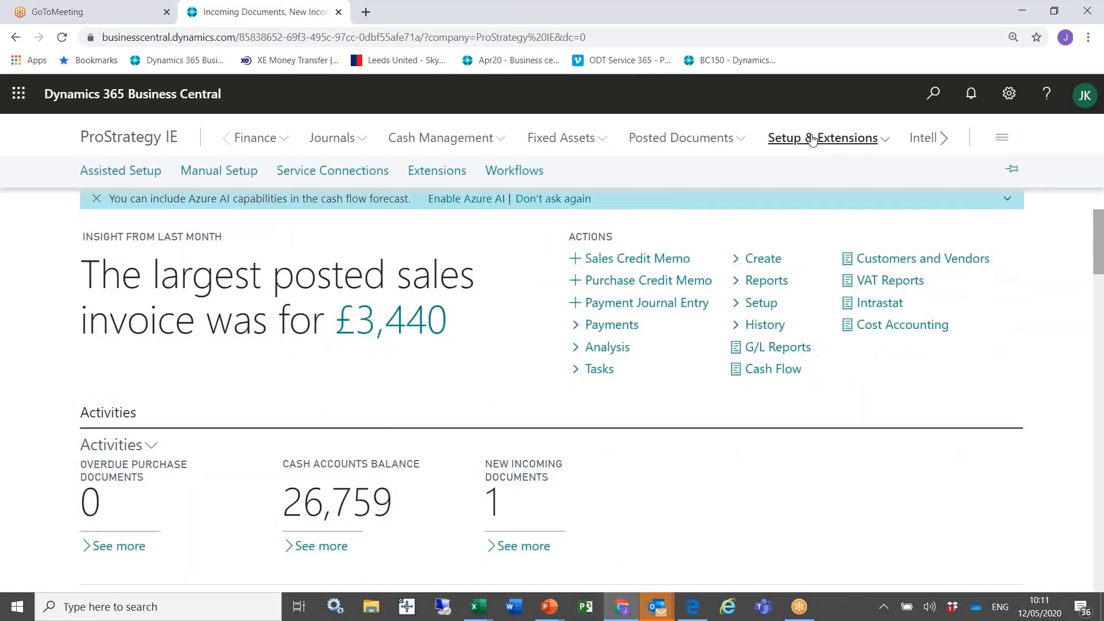
left_click(306, 171)
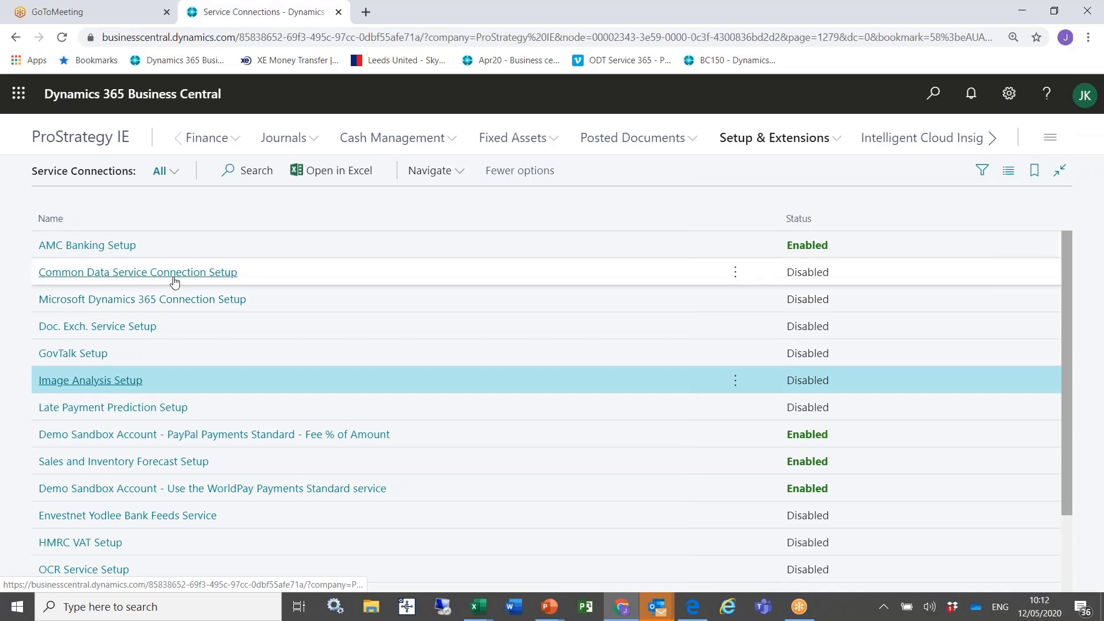
scroll(178, 295, "down", 2)
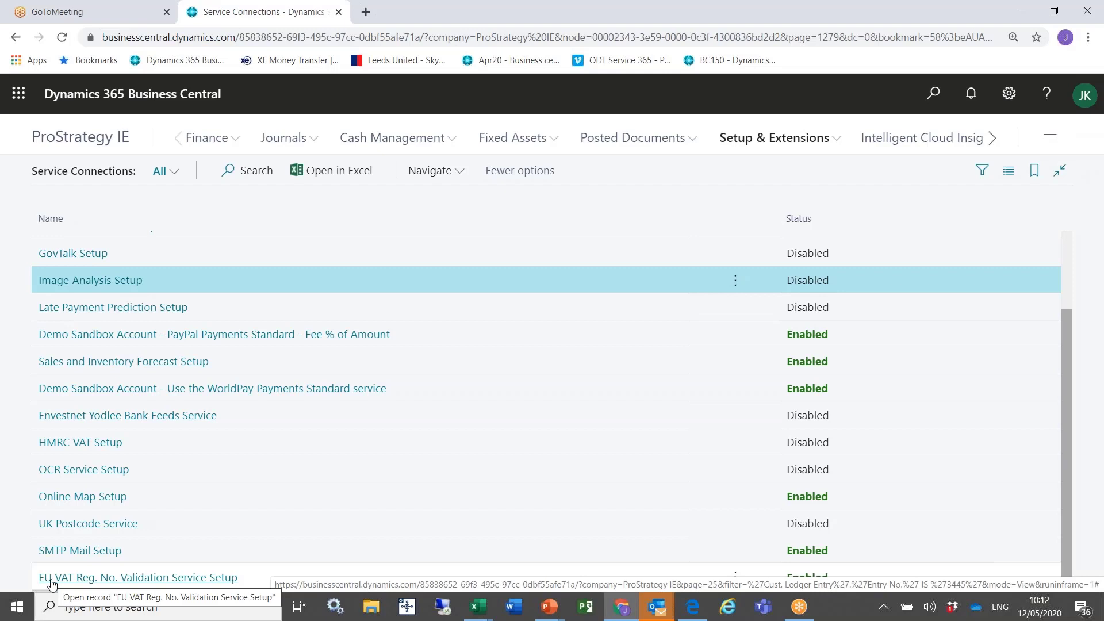
Step: Review the Extensions list under Setup & Extensions and return to the home page
left_click(751, 140)
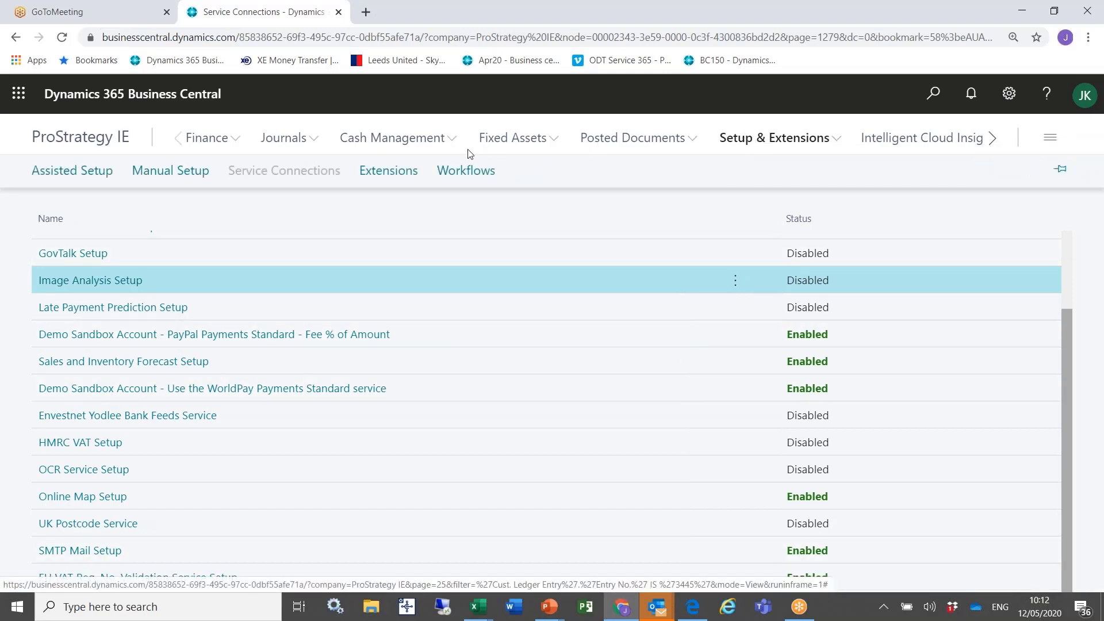
left_click(388, 172)
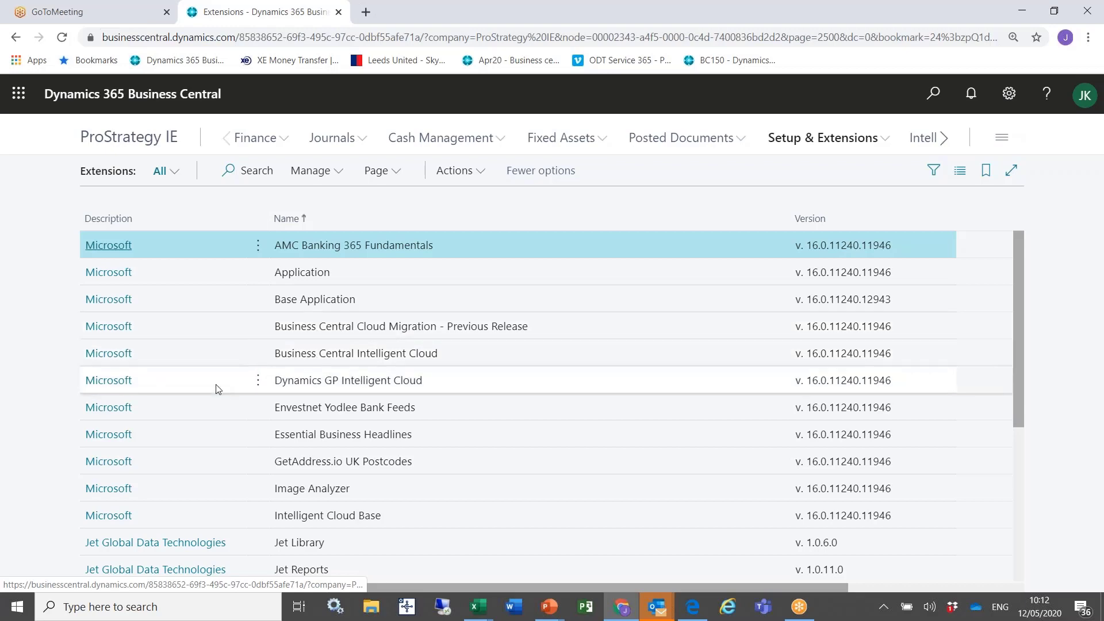
scroll(217, 382, "down", 4)
scroll(213, 406, "down", 1)
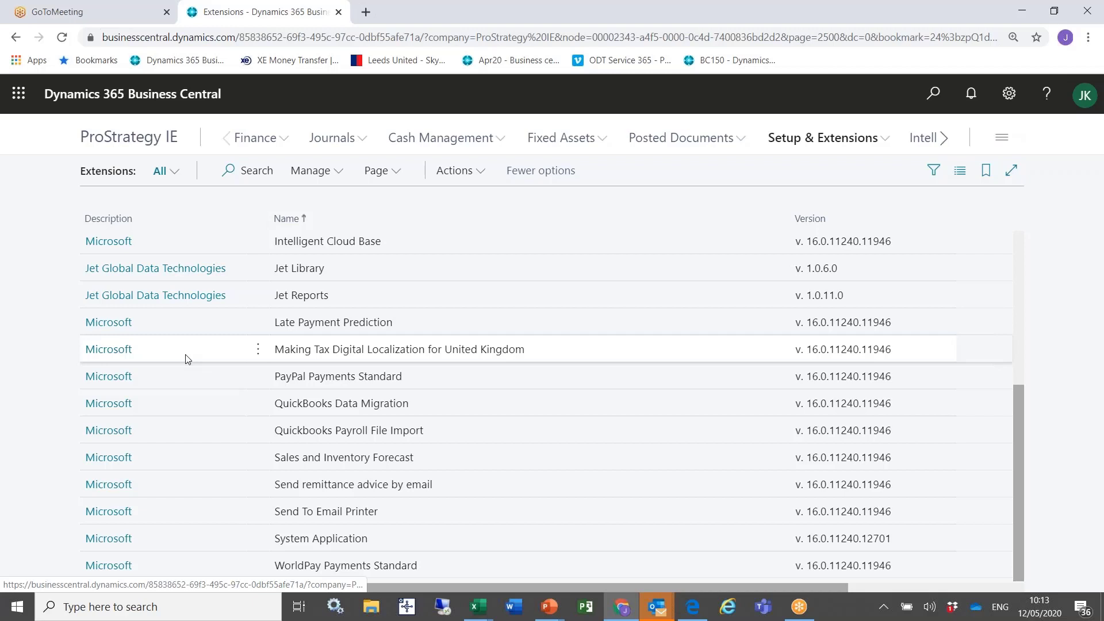
key("Escape")
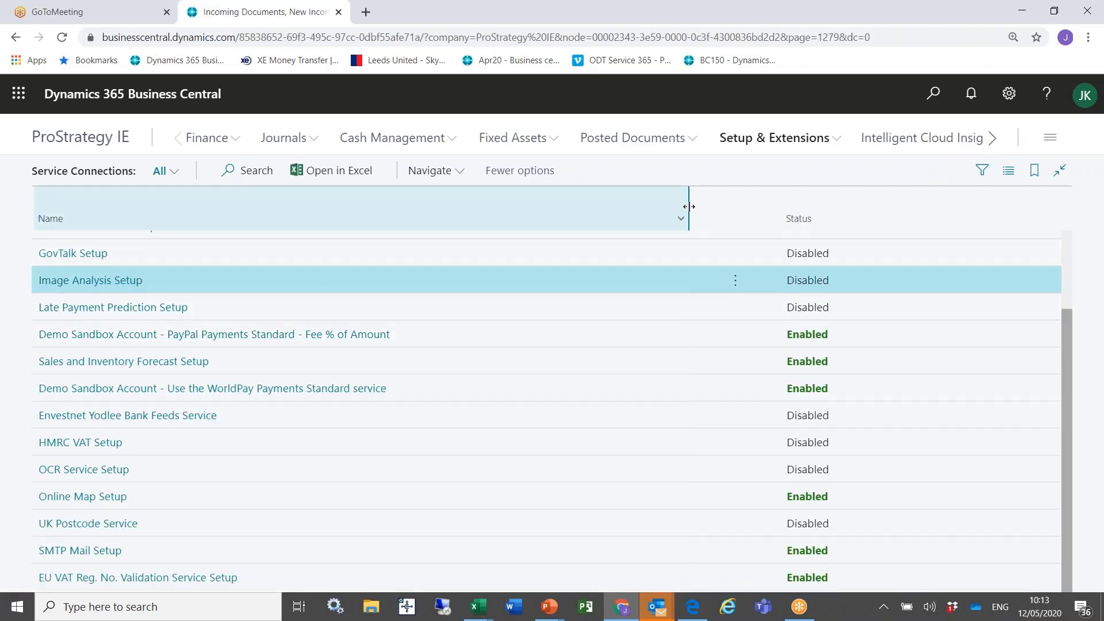
key("Escape")
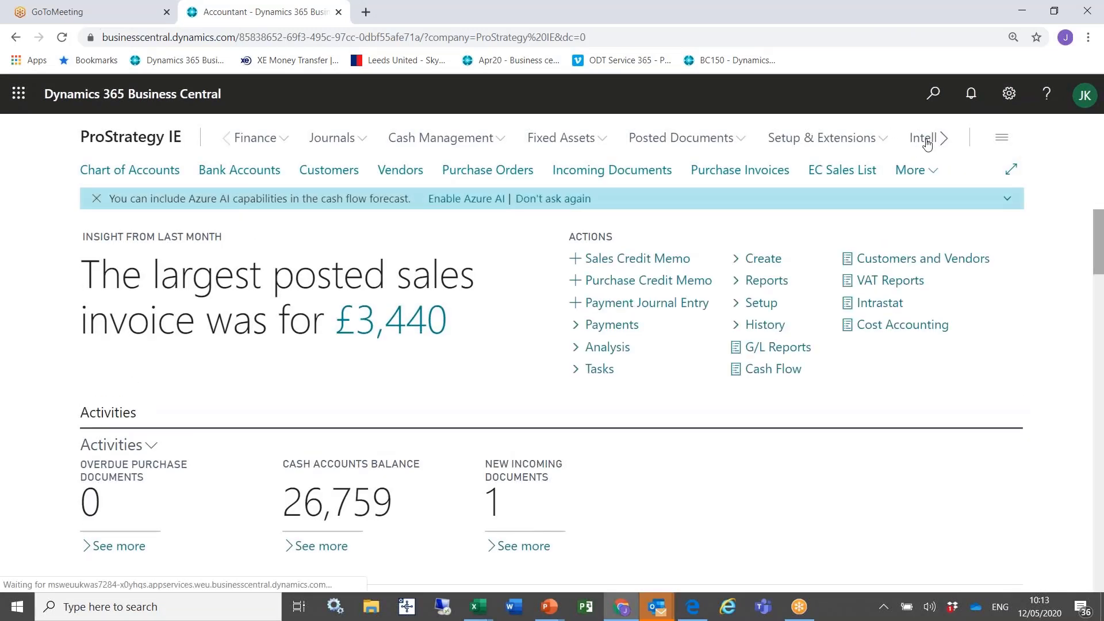
Step: View the KPIs and insights on the Intelligent Cloud Insights page and return to the home page
left_click(927, 144)
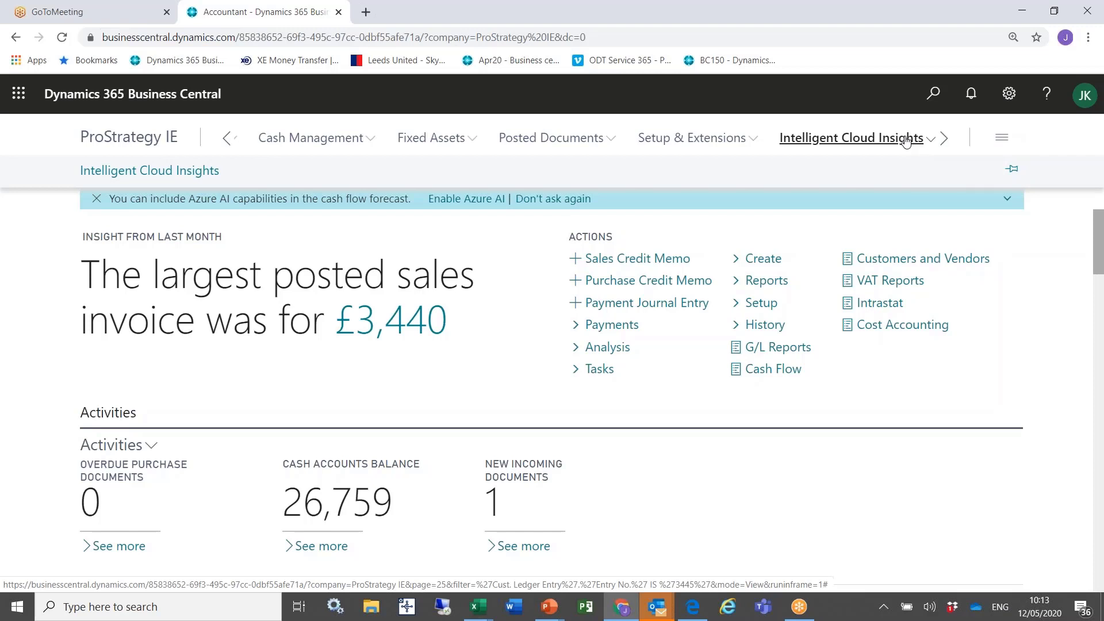
left_click(99, 174)
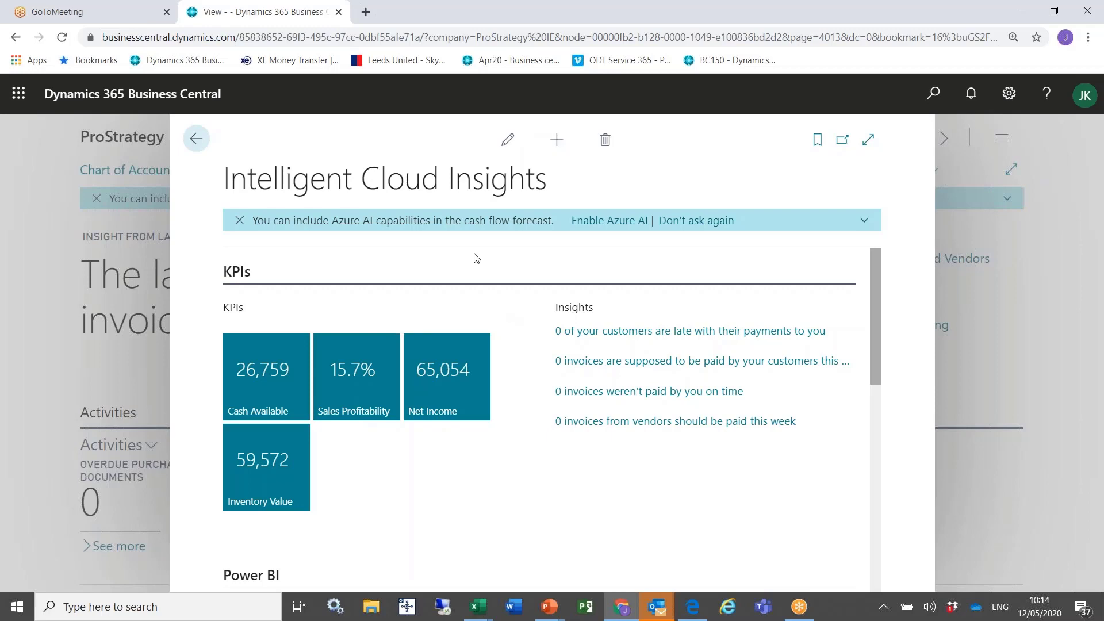
key("Escape")
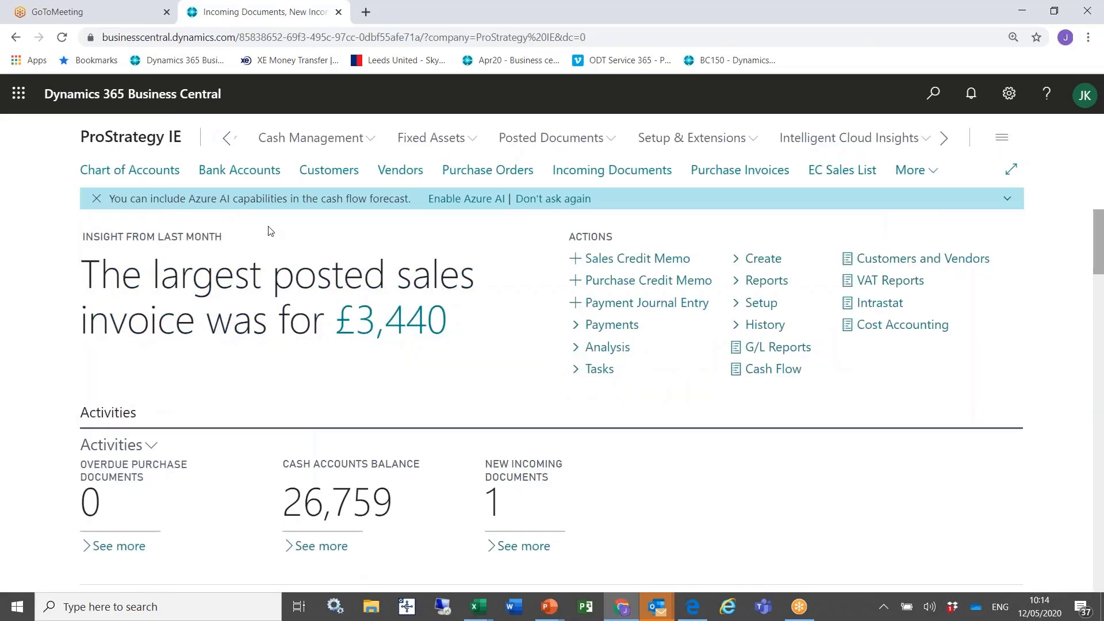
Step: Open the Customers list and sort it by Name, first ascending and finally descending
left_click(320, 172)
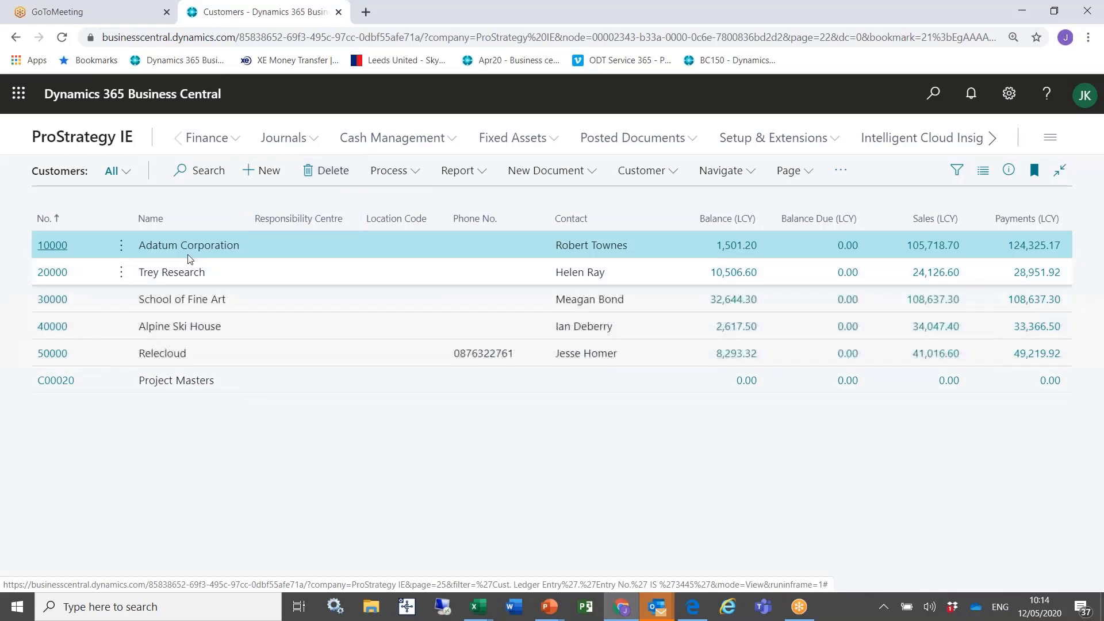
left_click(173, 214)
left_click(173, 213)
left_click(173, 212)
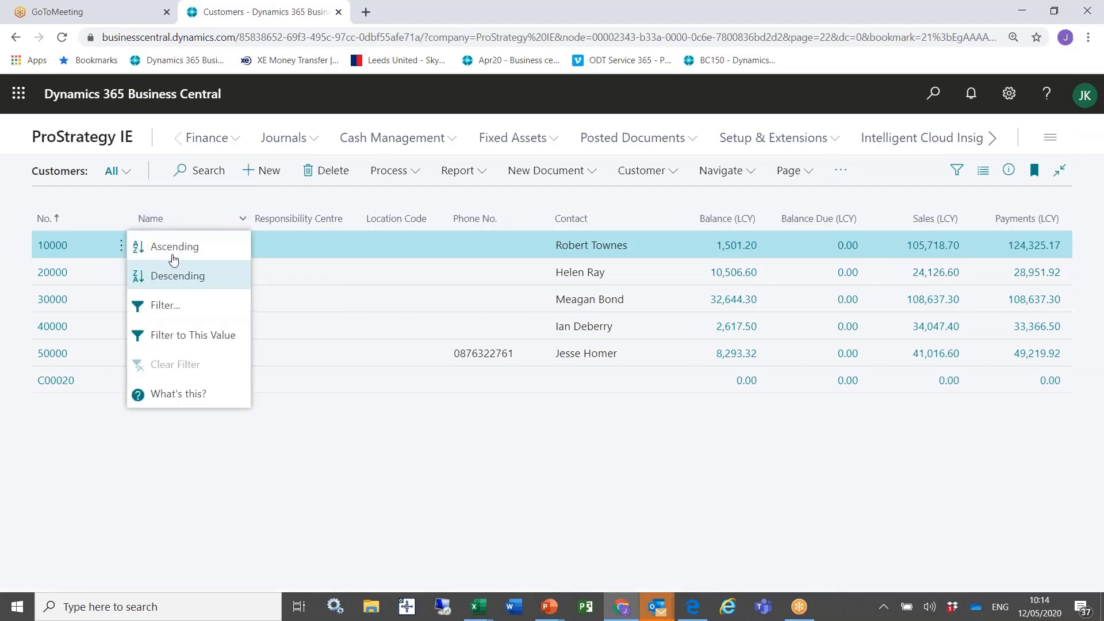
left_click(174, 240)
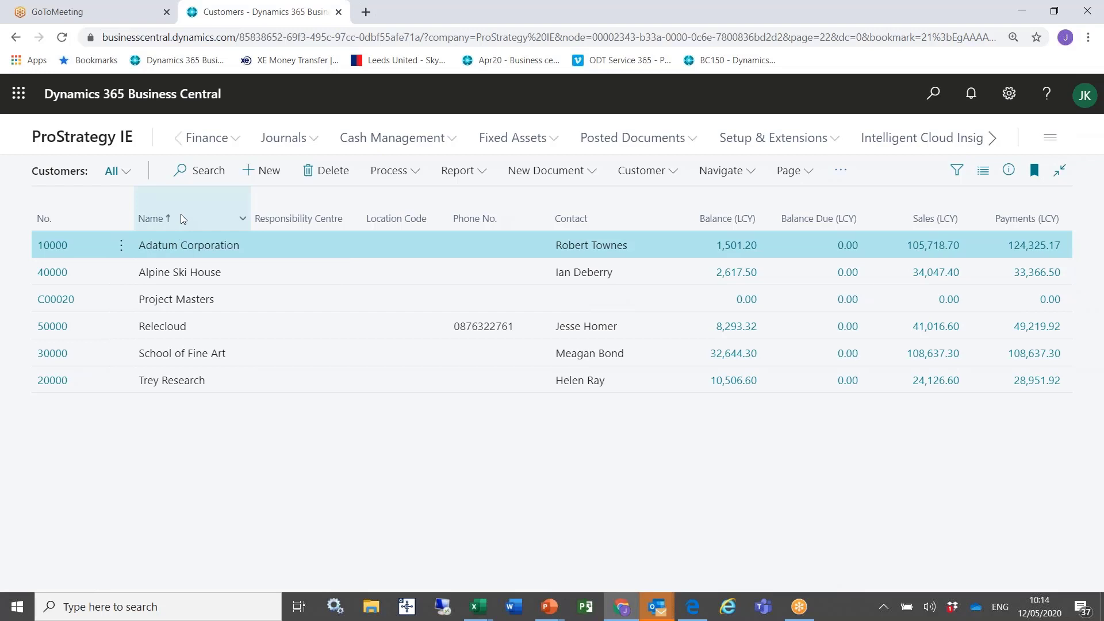
left_click(181, 214)
left_click(167, 285)
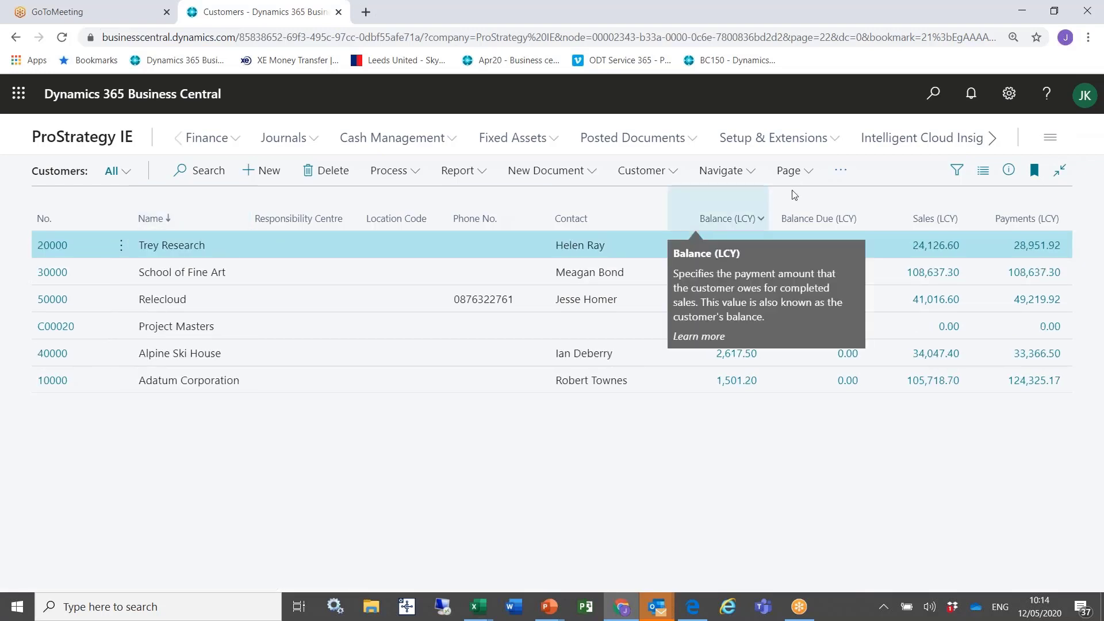
Step: Enter personalisation of the Customers list to view the fields that can be added, and finish personalising
left_click(1009, 97)
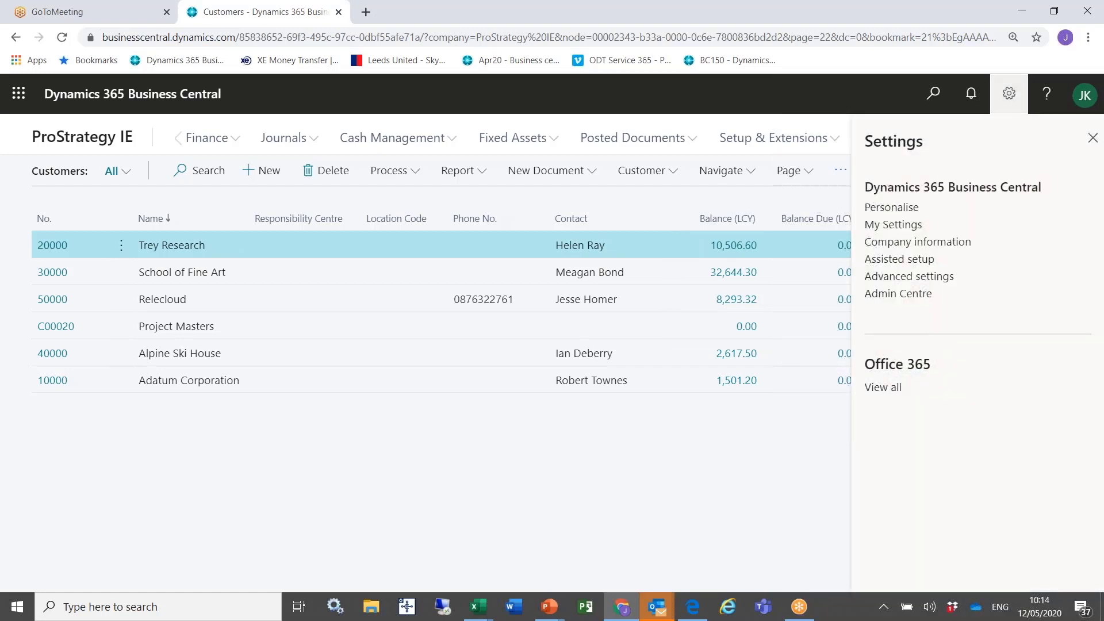
left_click(888, 208)
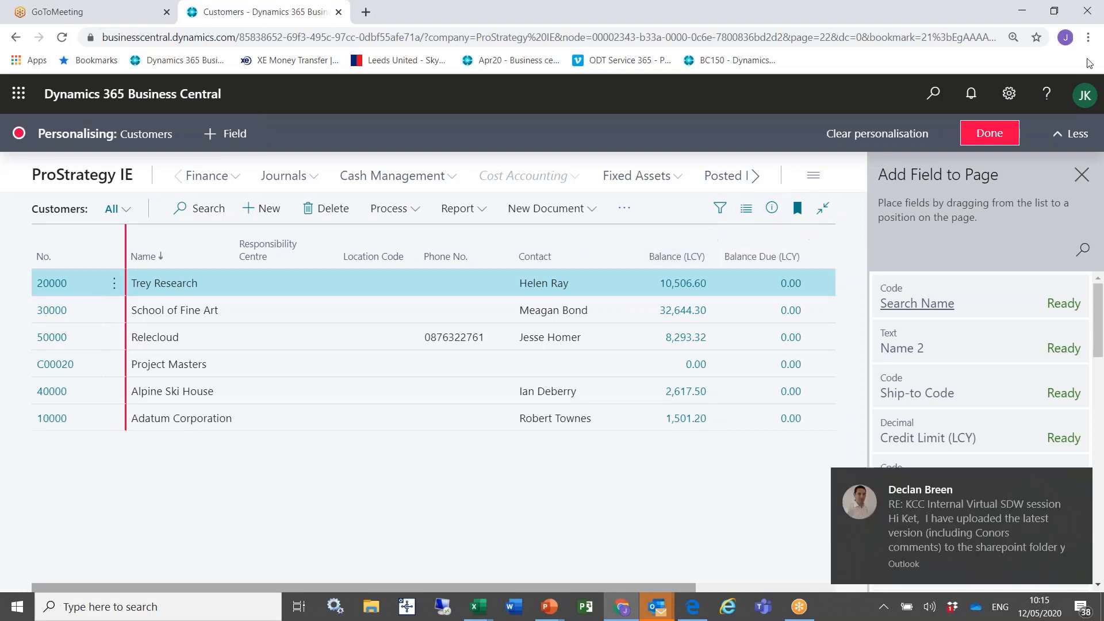
left_click(989, 133)
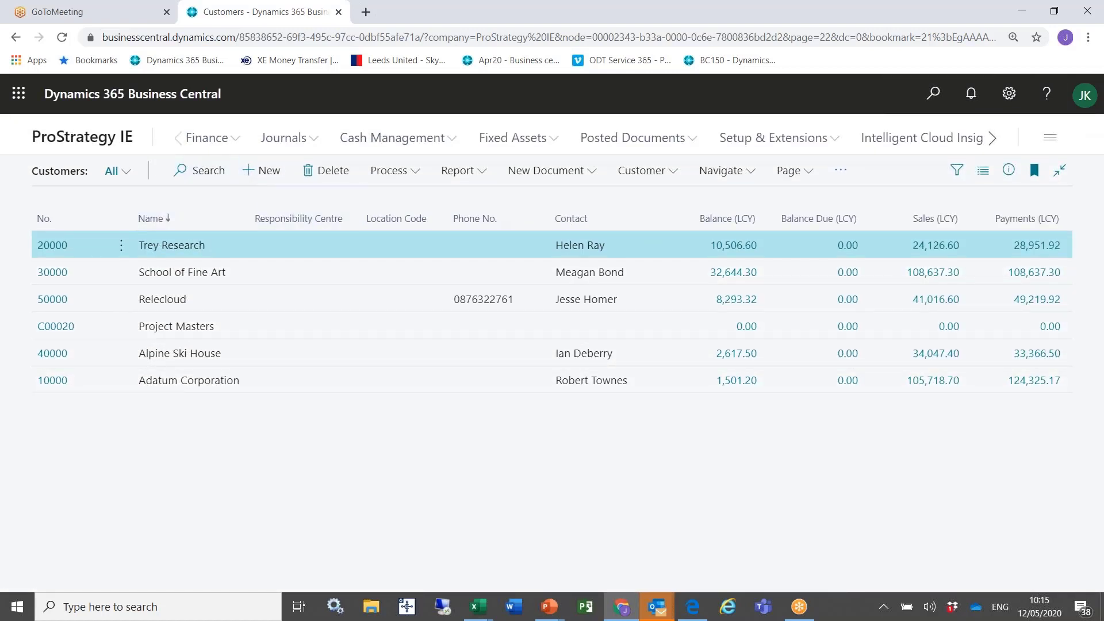
Step: Filter the Customers list by Balance (LCY) with the criterion <>0
left_click(961, 172)
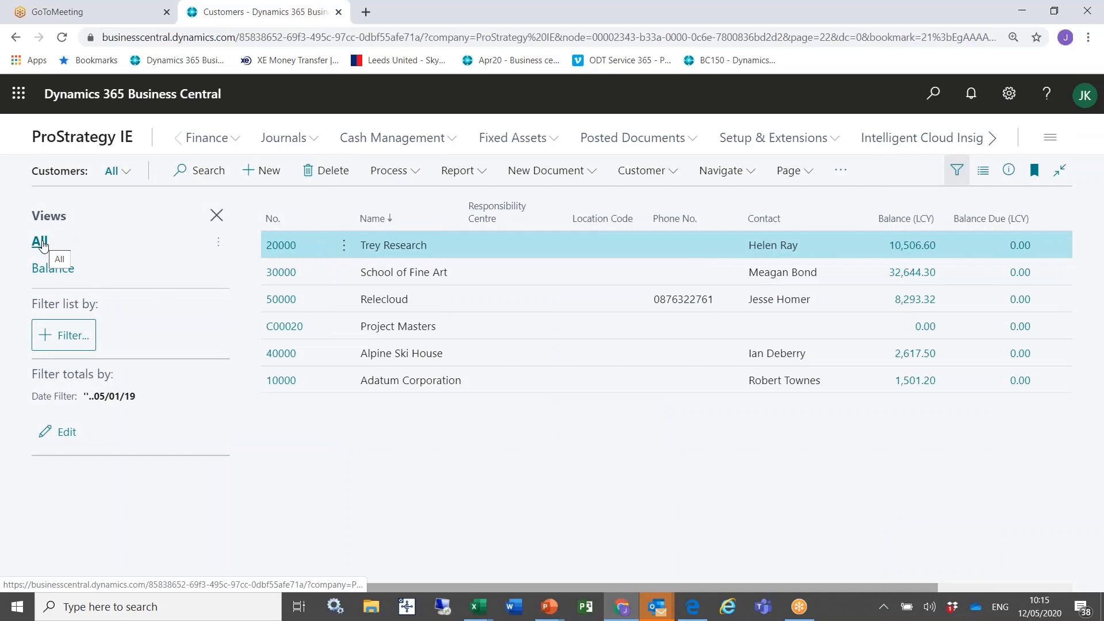
left_click(68, 334)
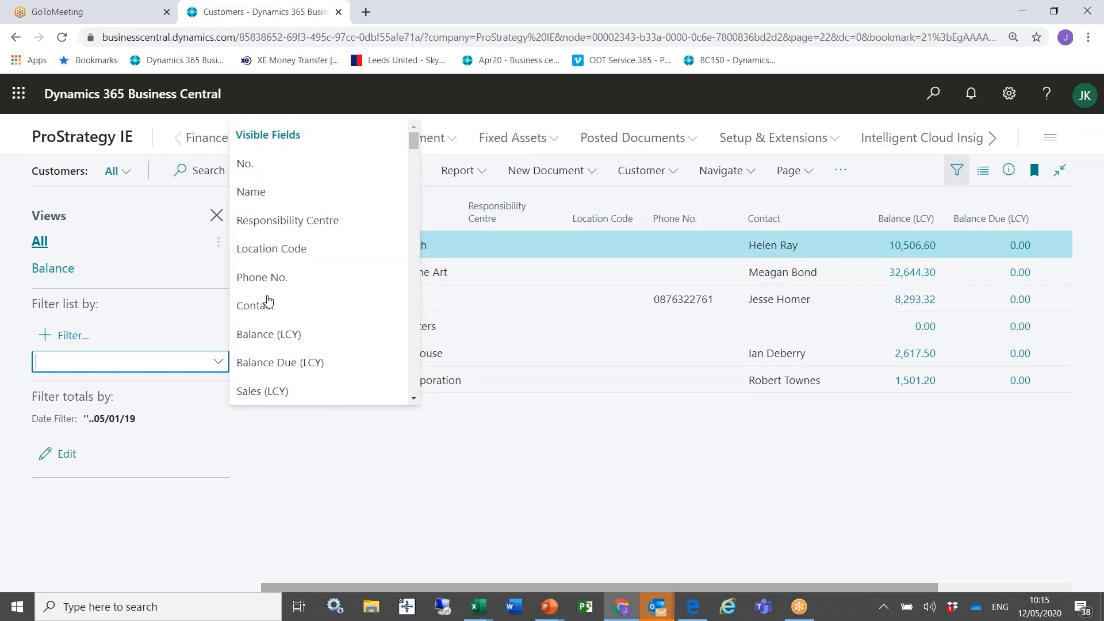
left_click(263, 335)
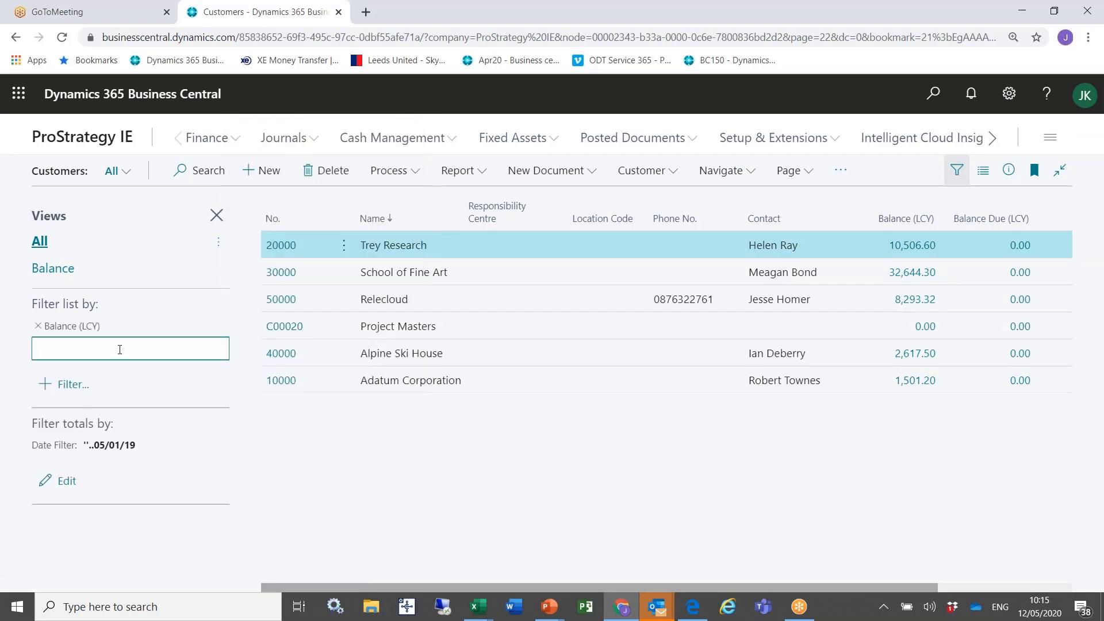
type("<>0")
key("Tab")
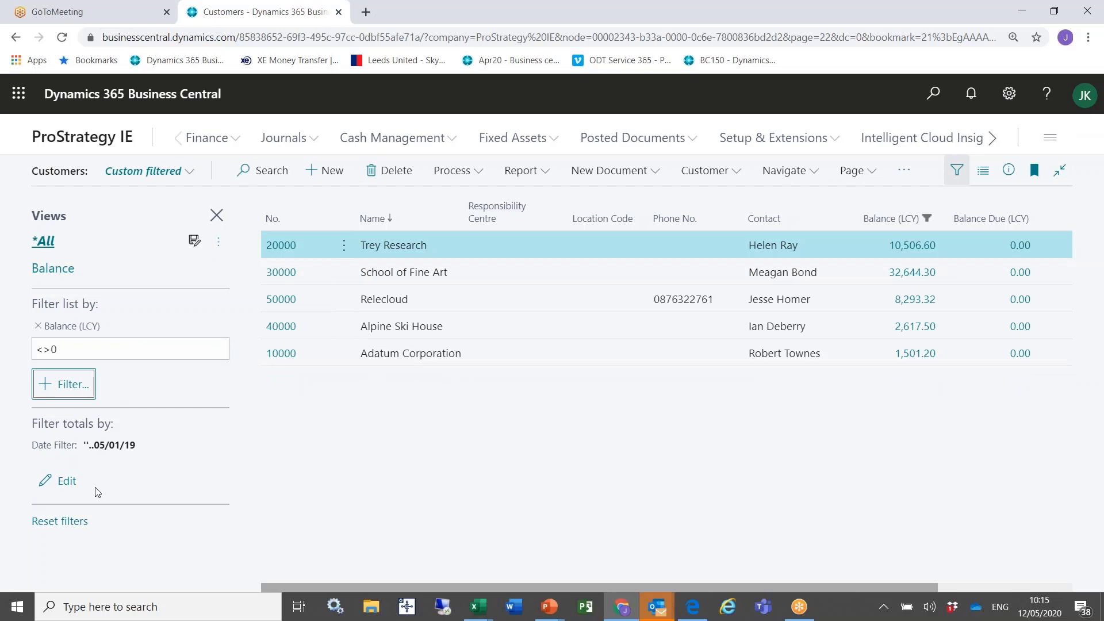
Step: Save the filtered Customers list as a view named "Cust with bal" and check the available views
left_click(193, 243)
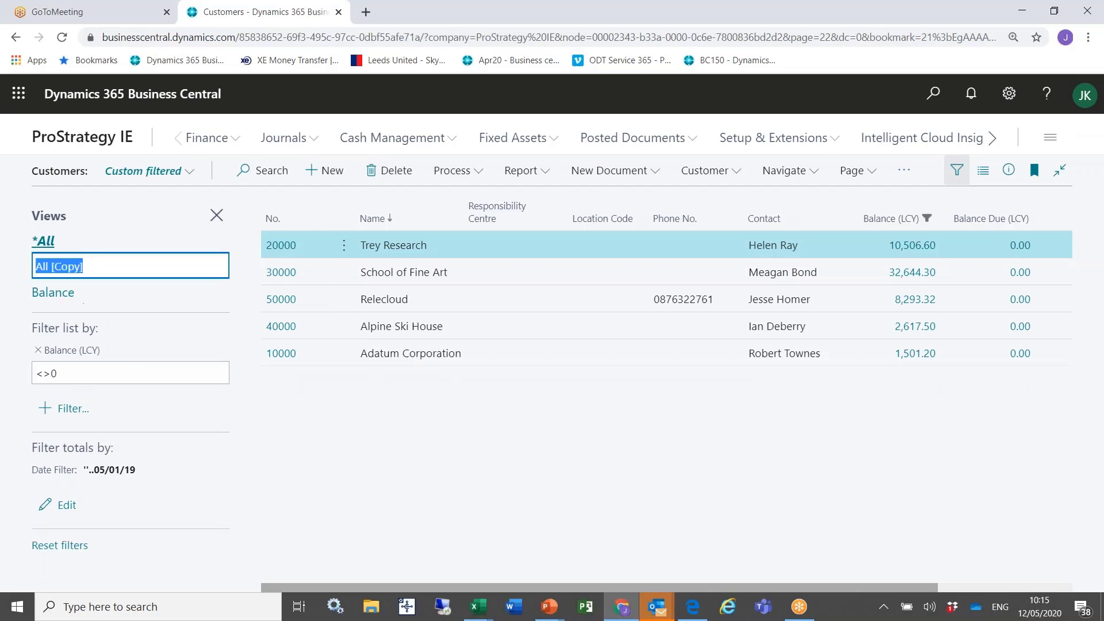
type("Cust ")
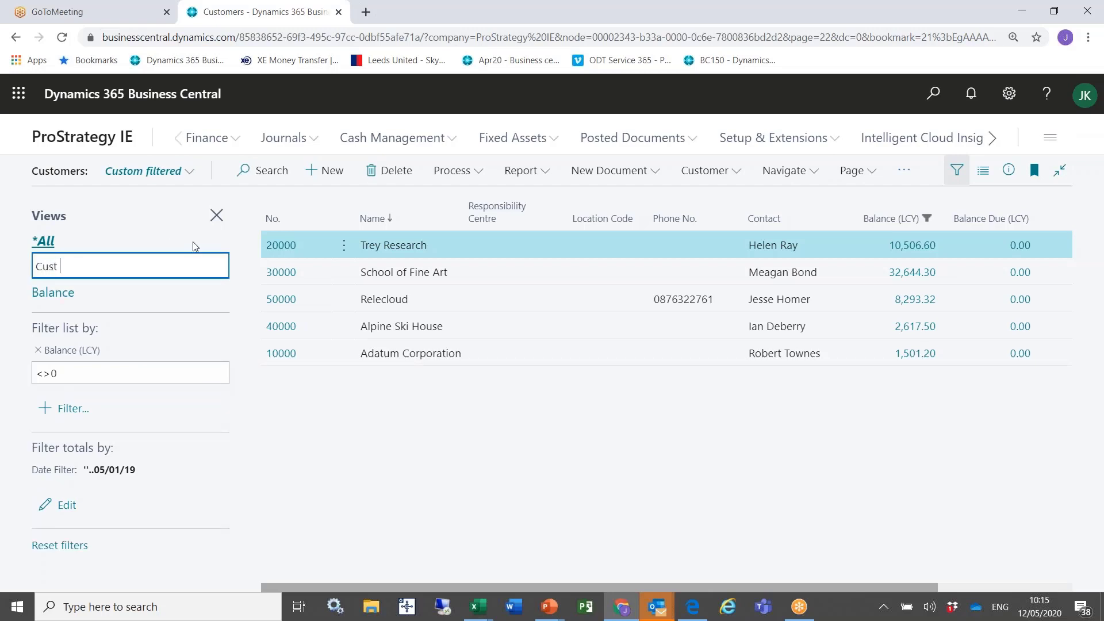
type("with bal")
key("Return")
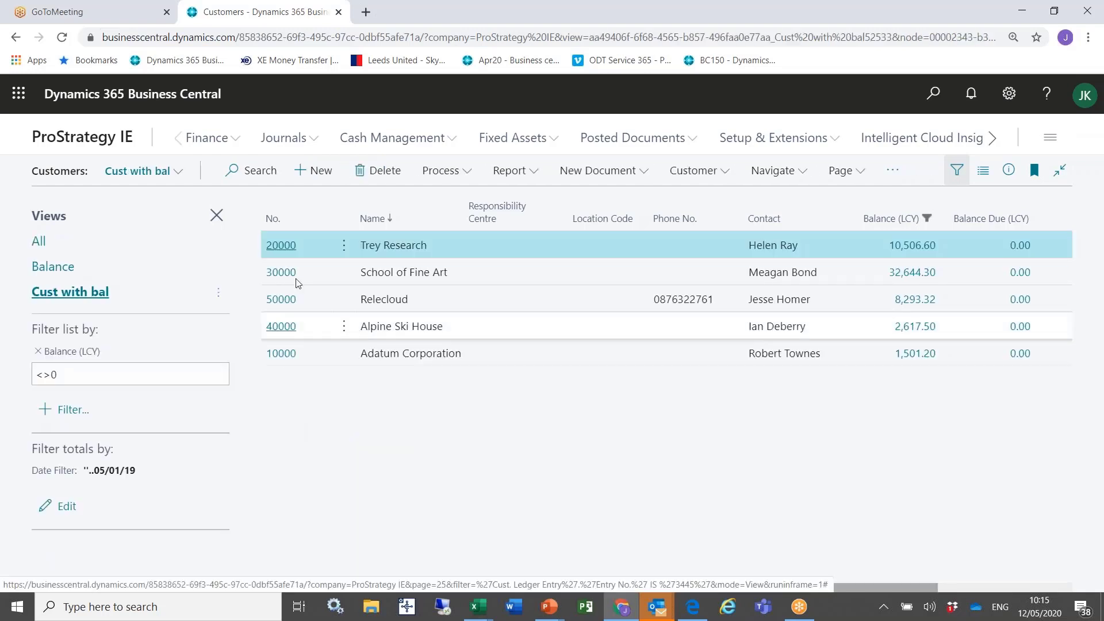
left_click(218, 214)
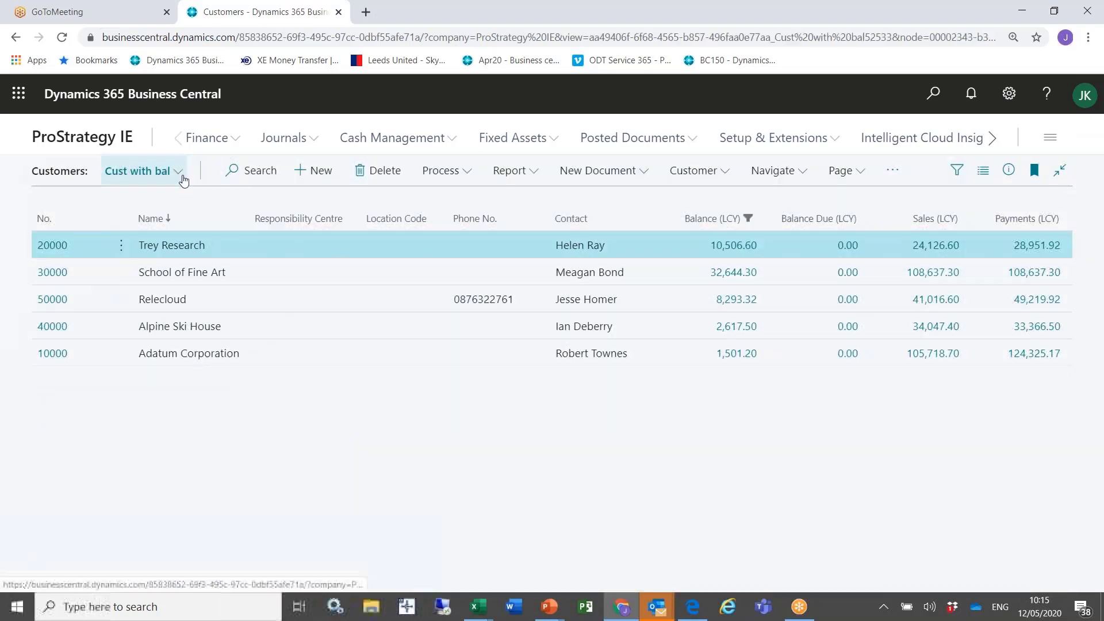
left_click(182, 178)
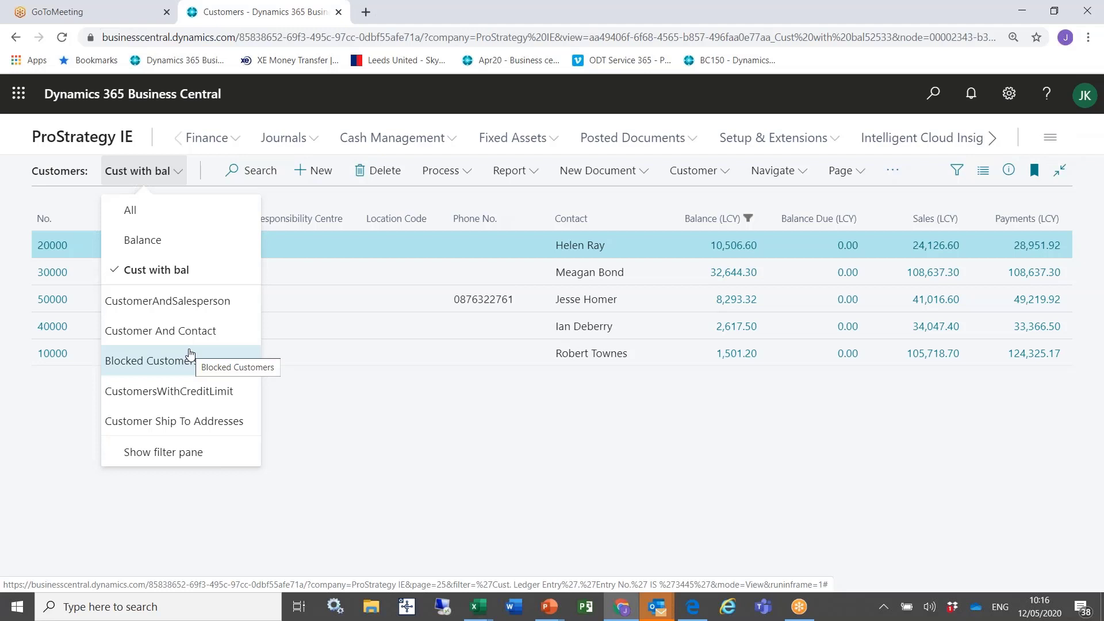
left_click(516, 192)
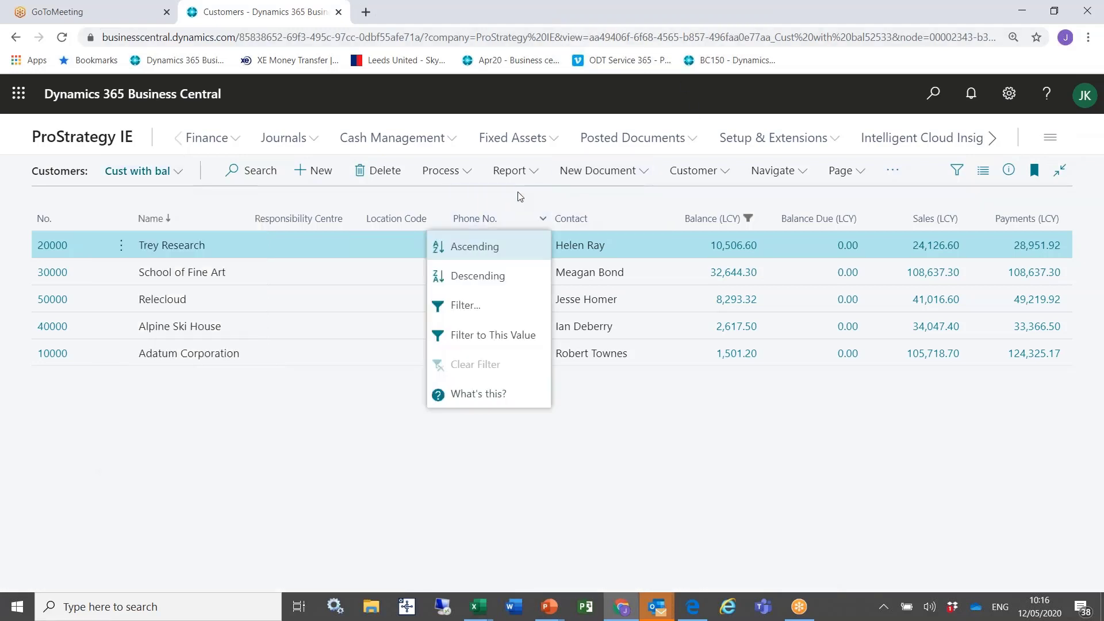
Step: Start a new customer from the EU Customer (EUR, Bank) template and set the region country to IE
left_click(312, 175)
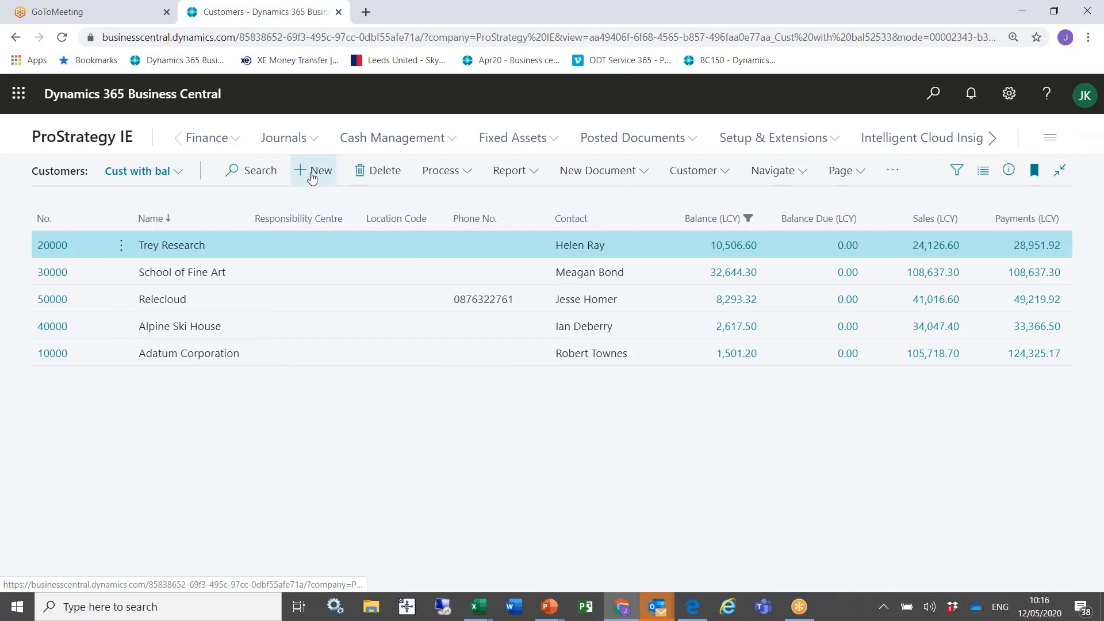
left_click(312, 175)
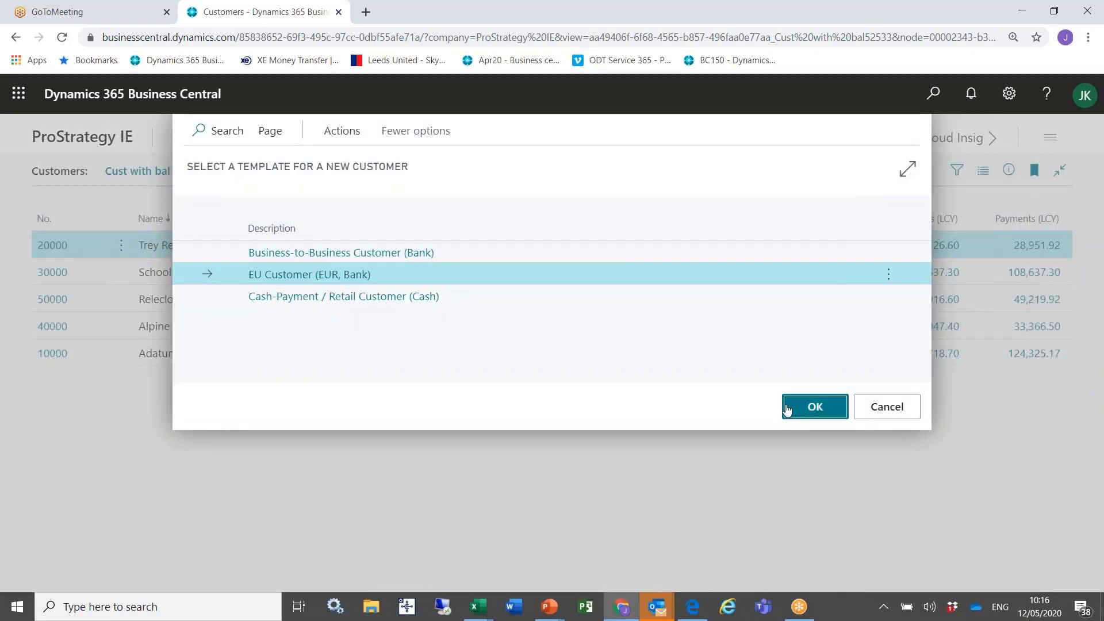
key("Return")
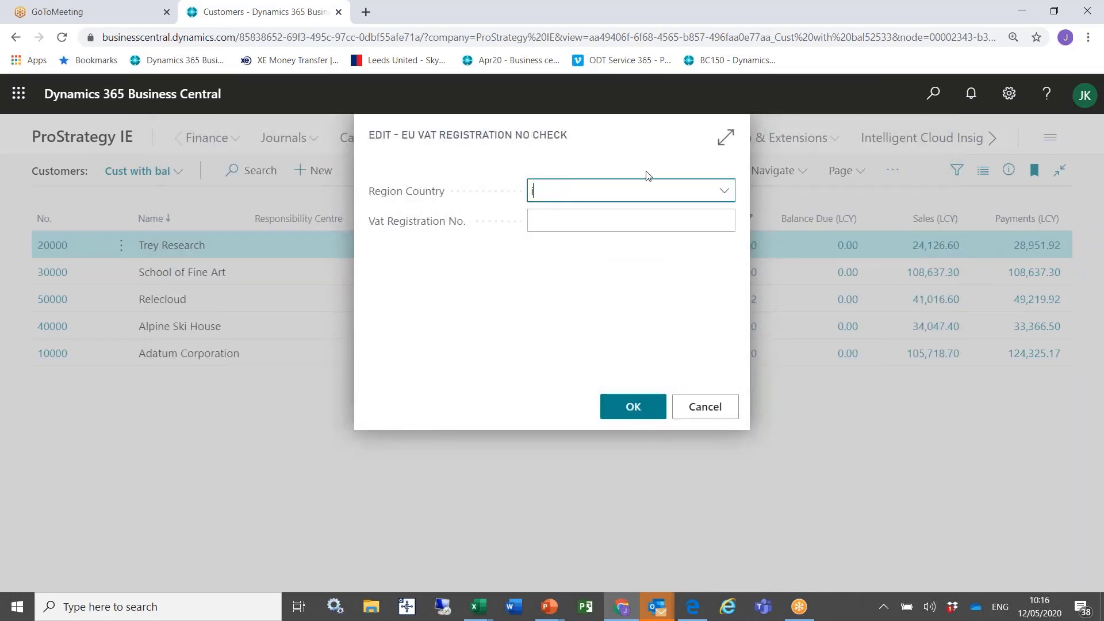
type("IE")
key("Tab")
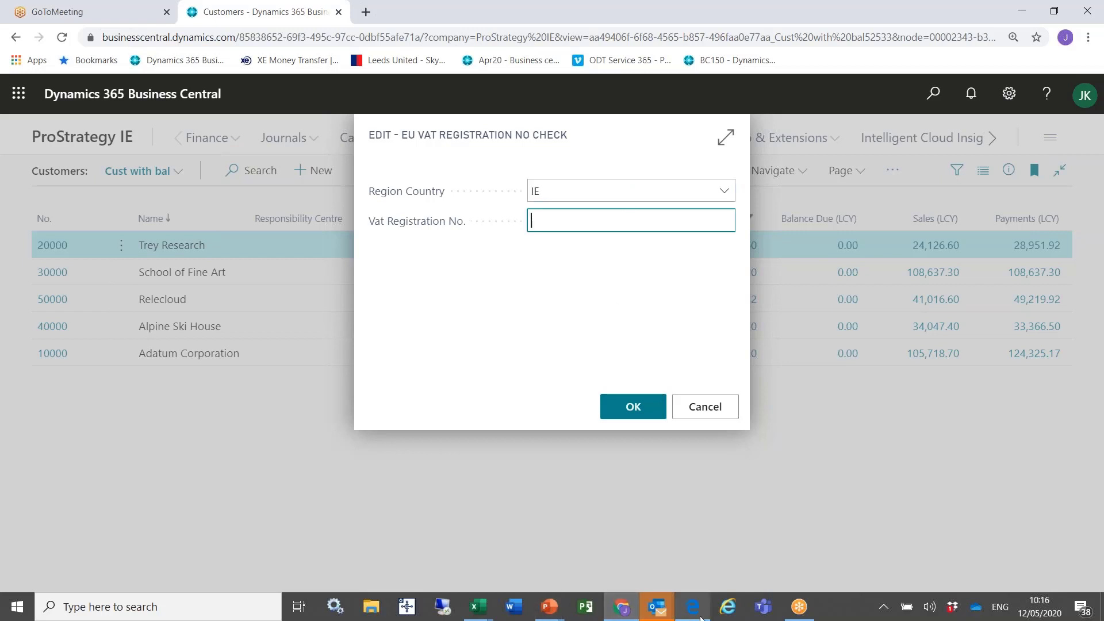
Step: Switch to the PSC Details task in Outlook, copy the VAT number from it and return to Business Central
key("alt+Tab")
left_click(244, 437)
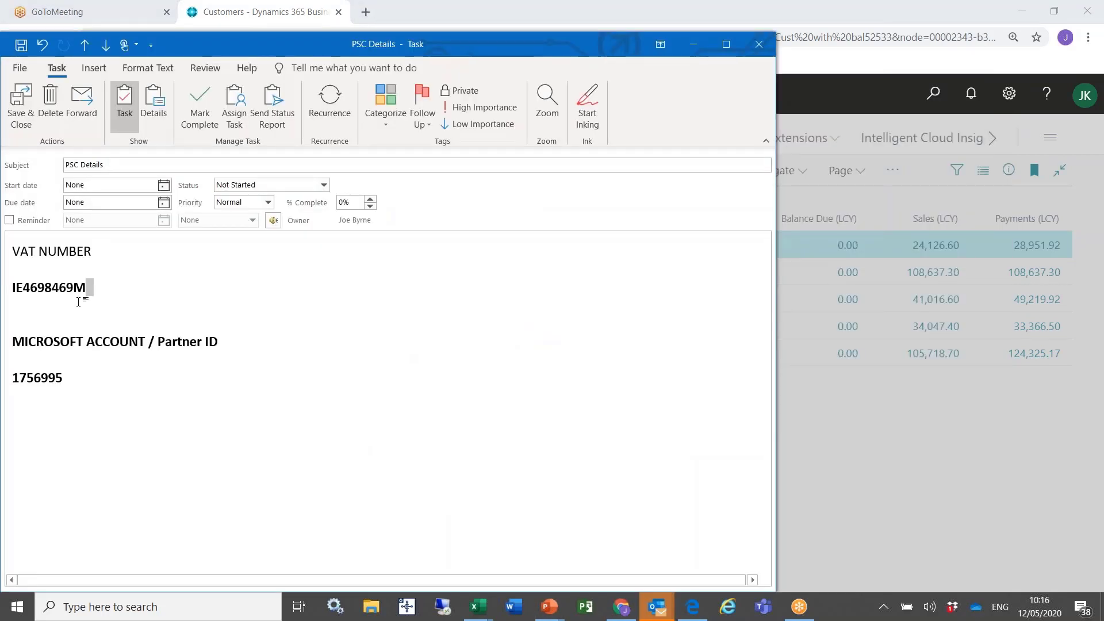
left_click_drag(84, 288, 19, 291)
right_click(19, 291)
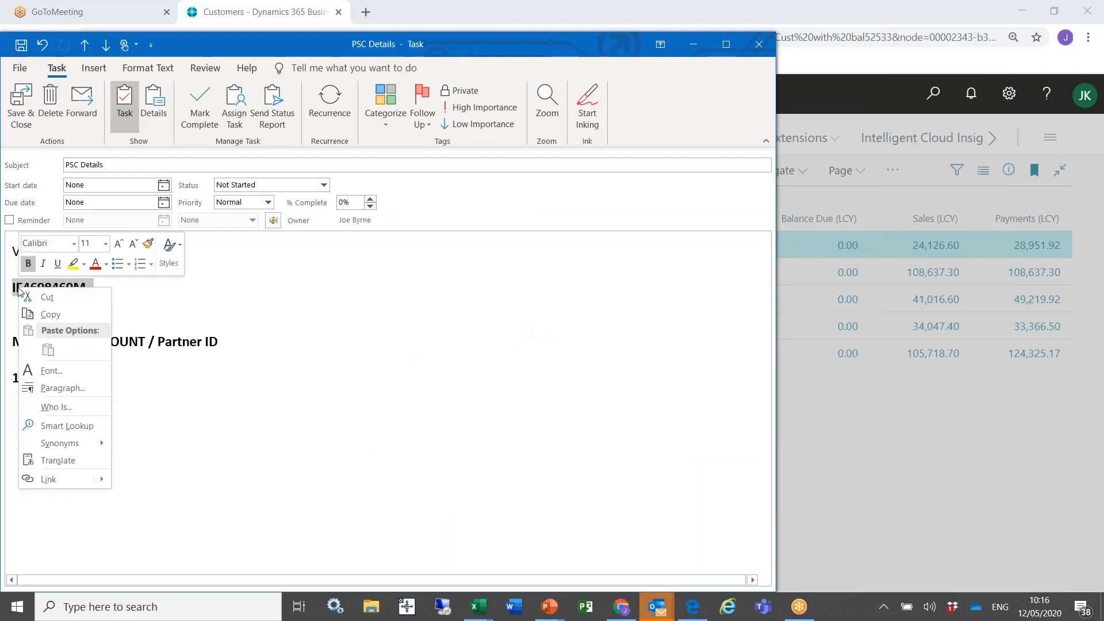
left_click(47, 316)
key("alt+Tab")
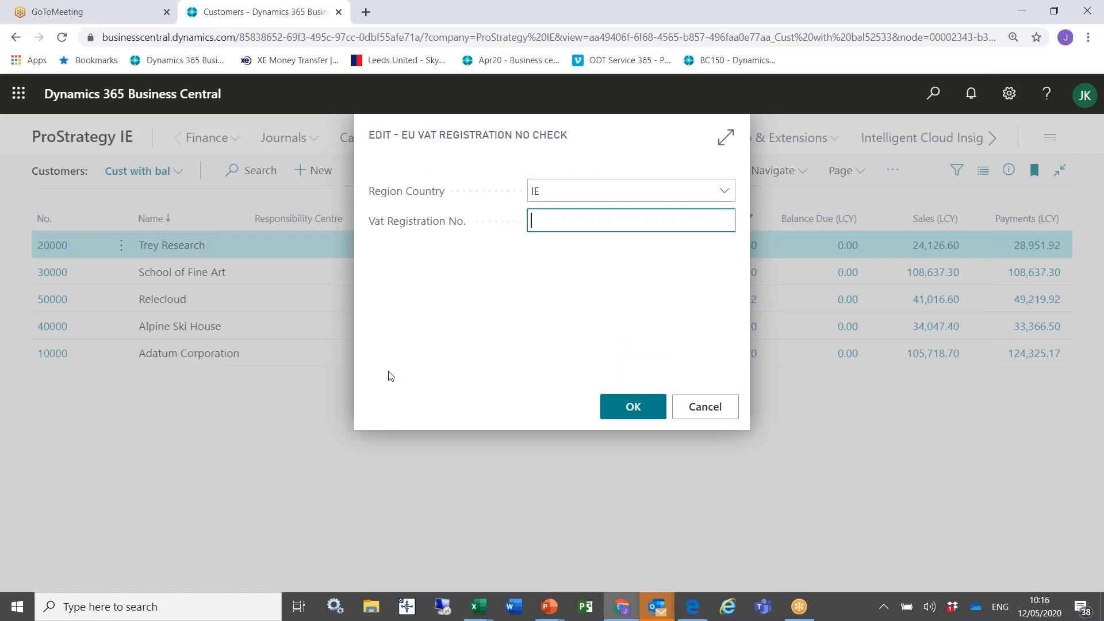
Step: Paste the VAT registration number, accept the customer name update from the VAT check and create the customer card
key("ctrl+v")
left_click(612, 406)
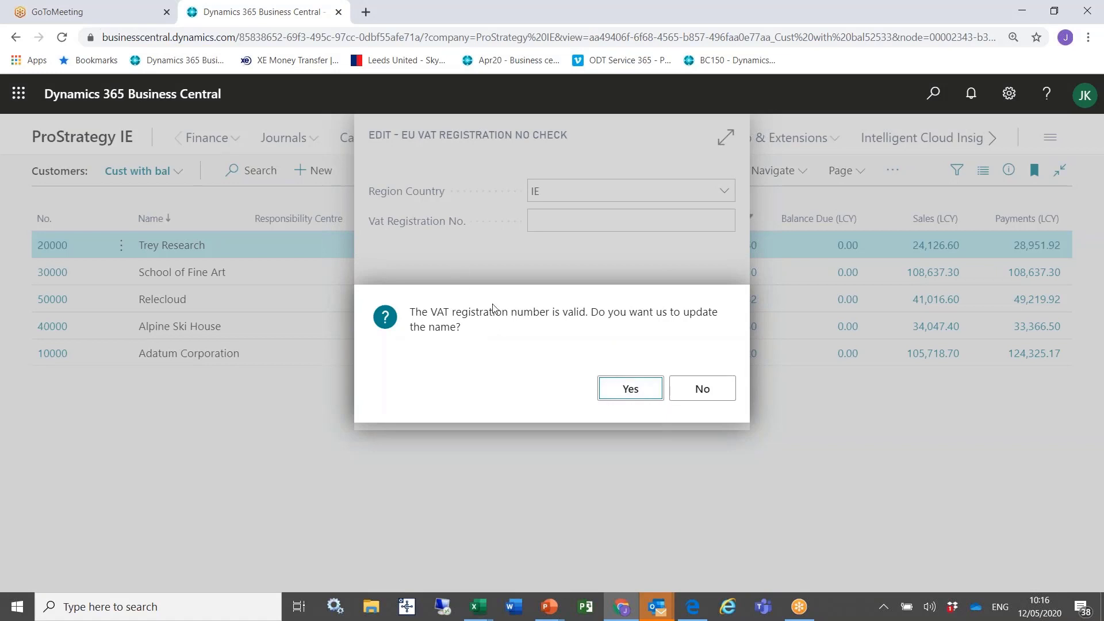
left_click(630, 387)
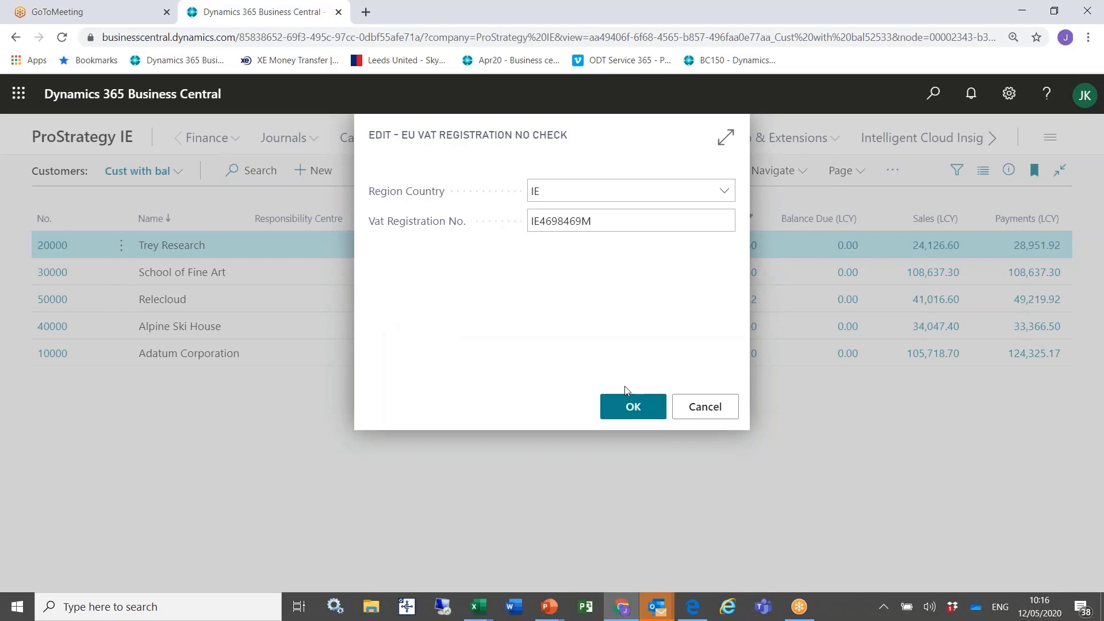
left_click(619, 407)
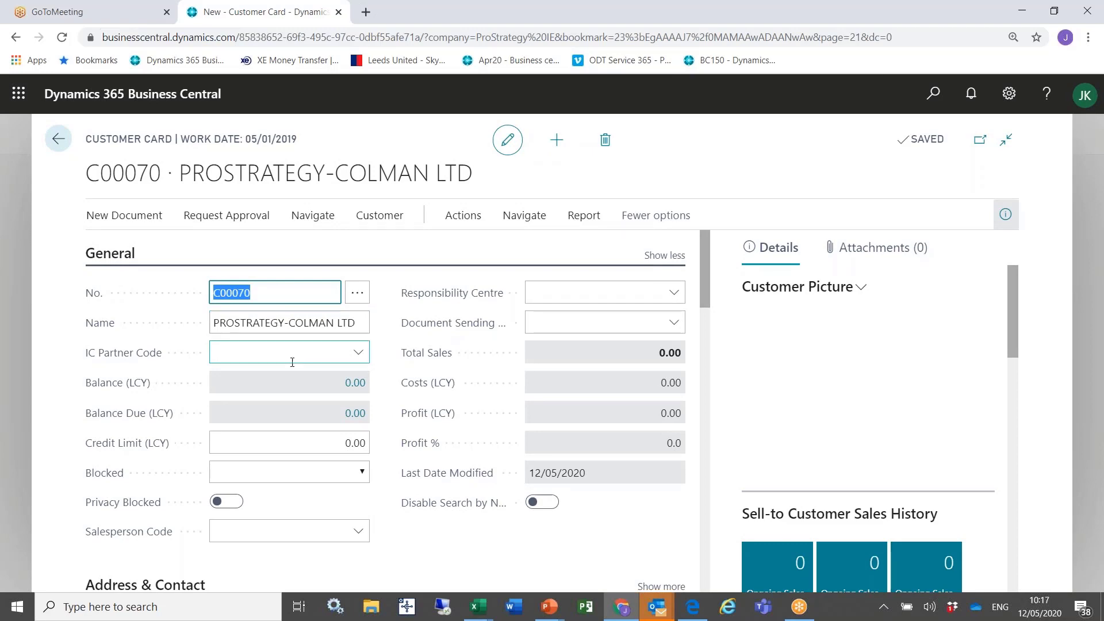
Step: Review the new customer's Invoicing and Payments details and VAT registration log, and return to the Customers list
scroll(292, 364, "down", 15)
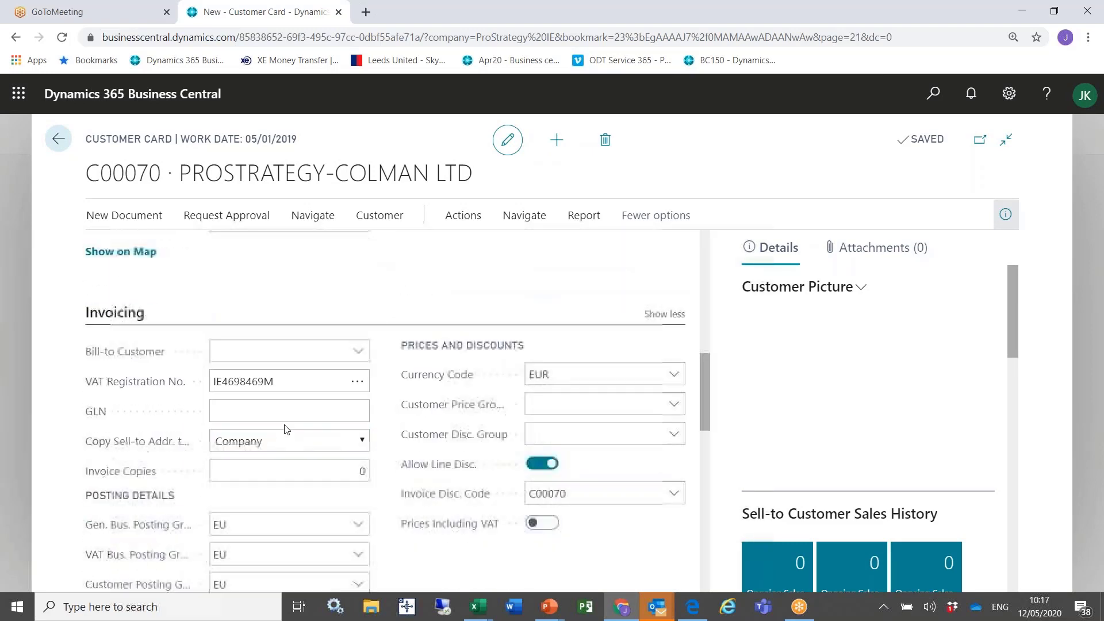
scroll(325, 388, "down", 3)
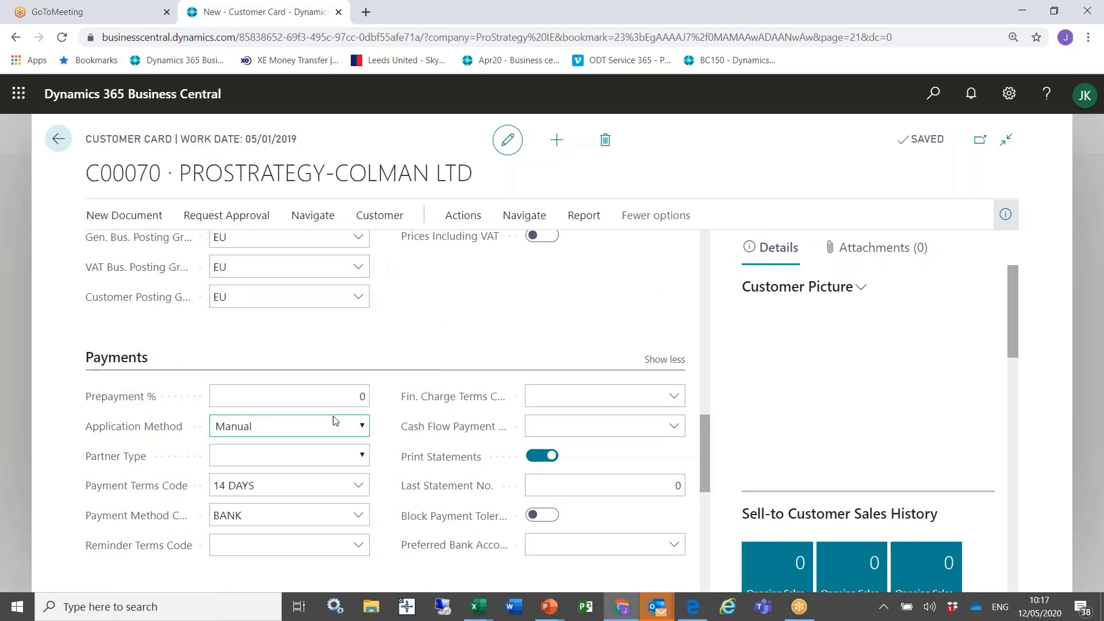
scroll(331, 409, "up", 3)
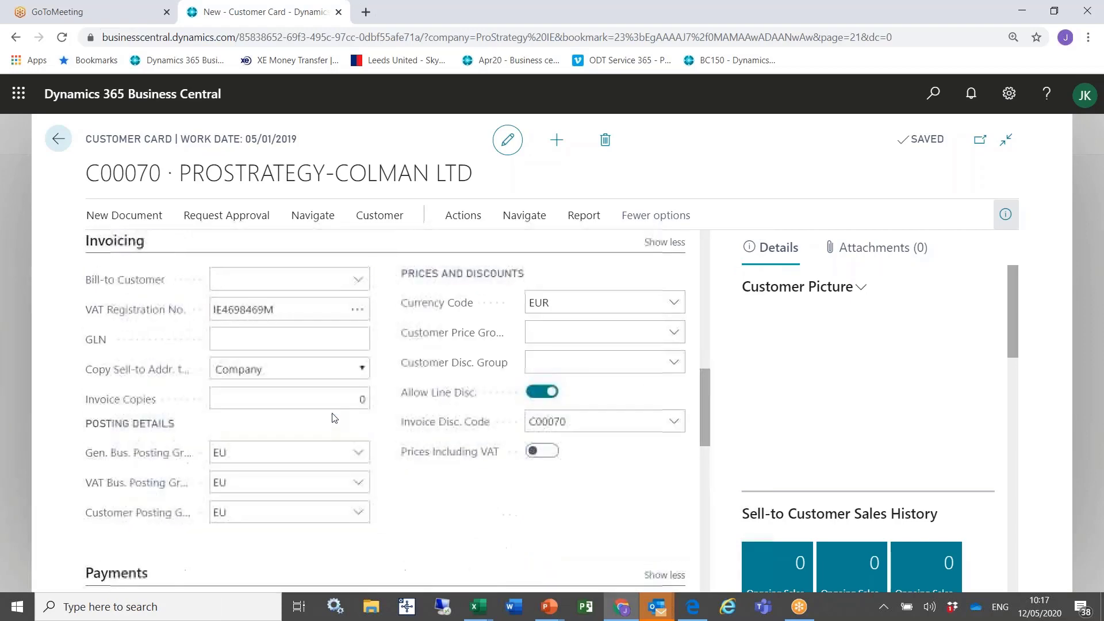
left_click(357, 310)
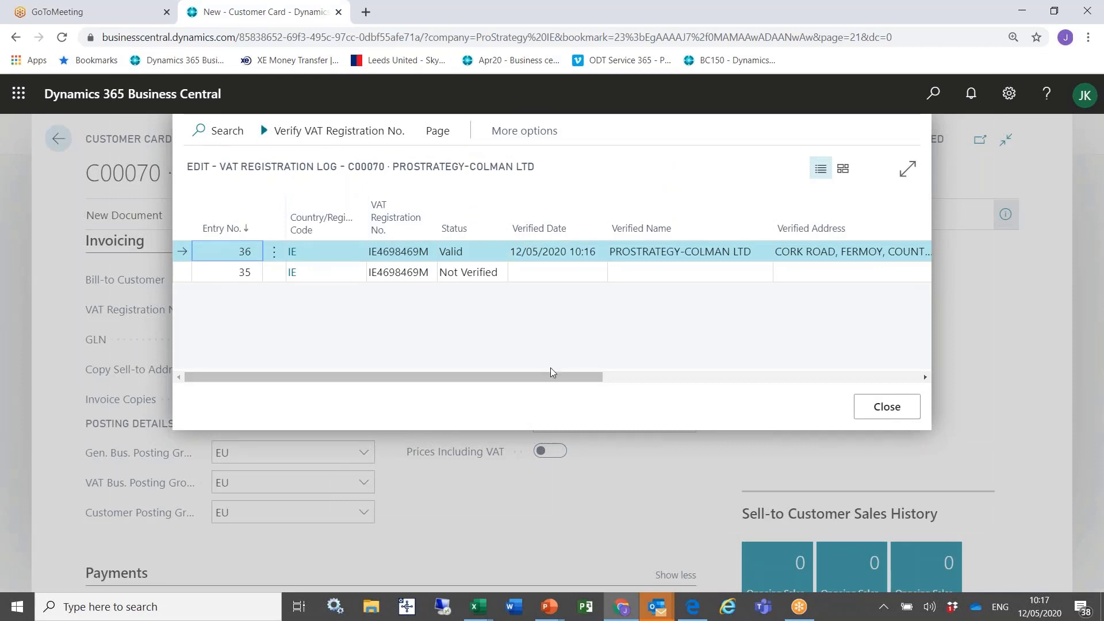
left_click_drag(556, 381, 328, 360)
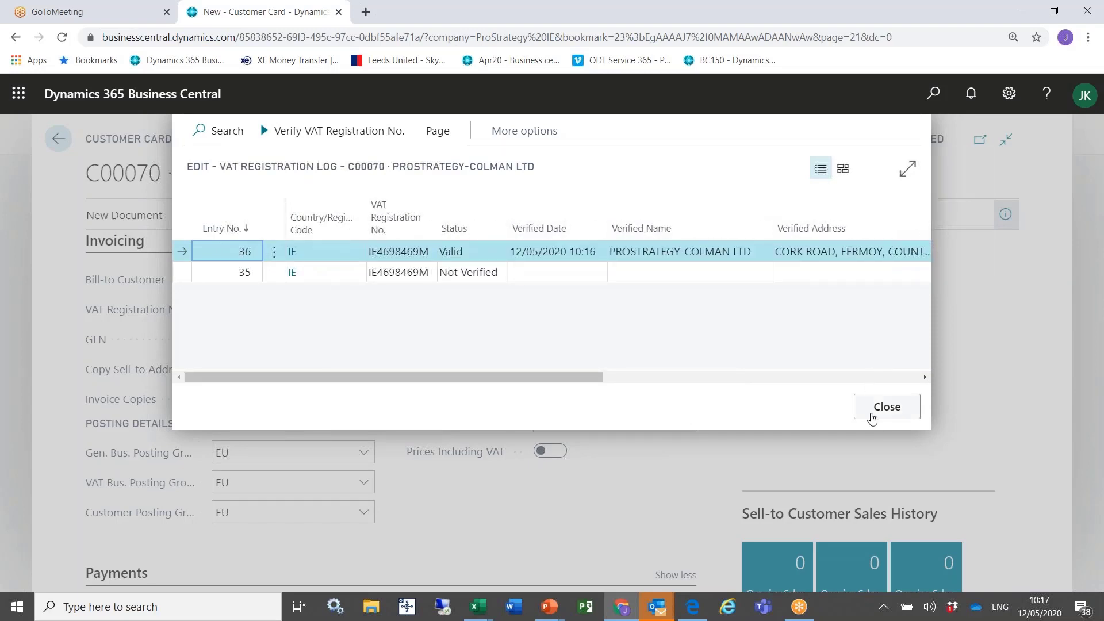
left_click(873, 412)
key("Escape")
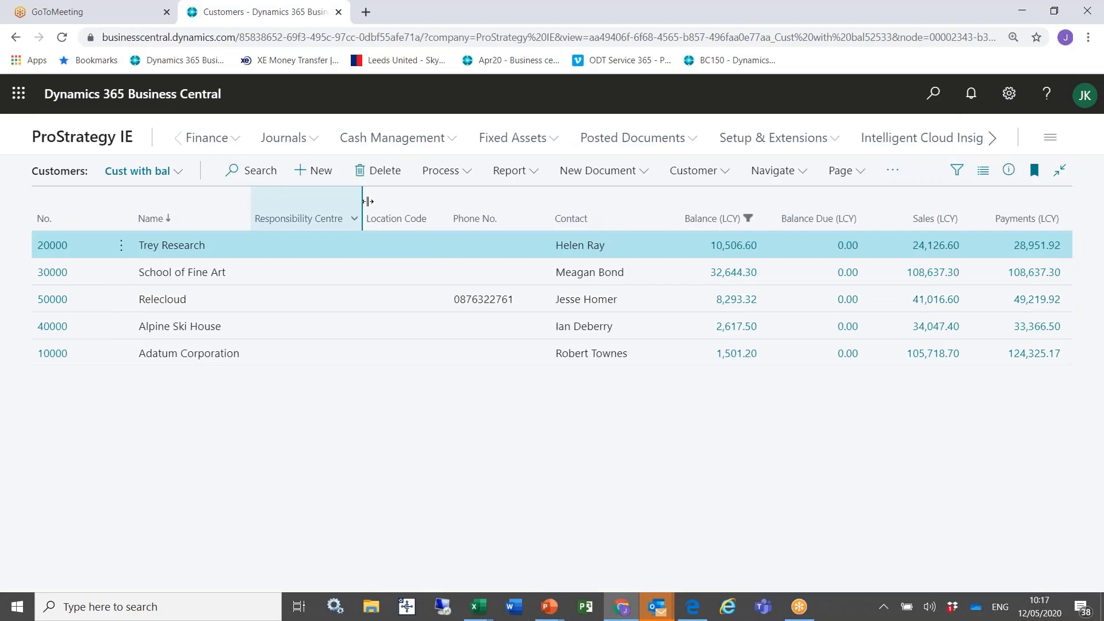
left_click(477, 300)
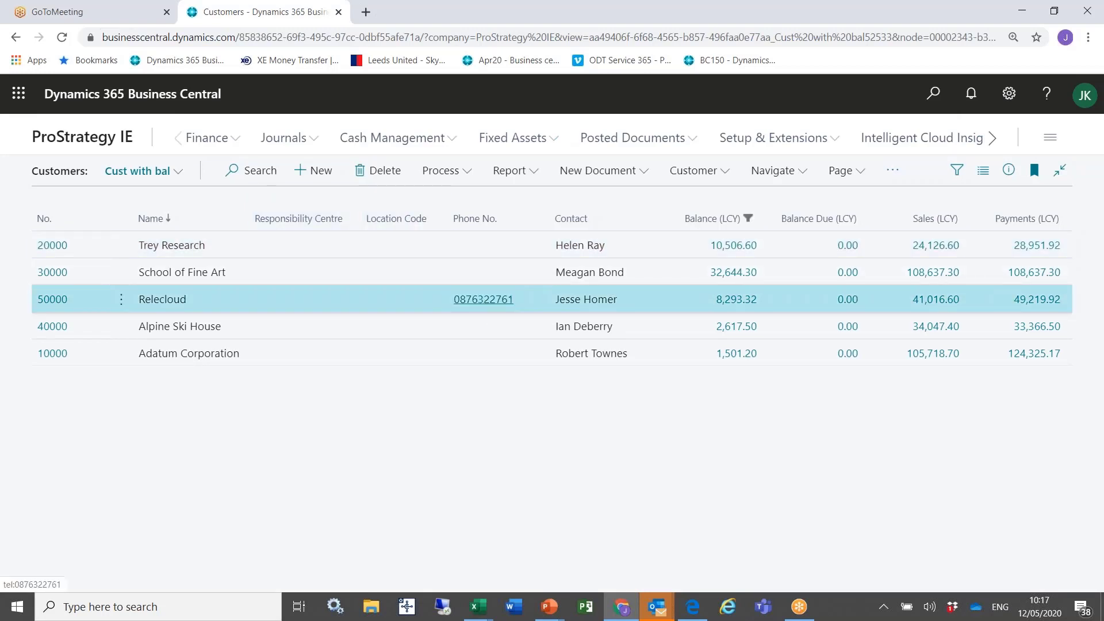
left_click(484, 299)
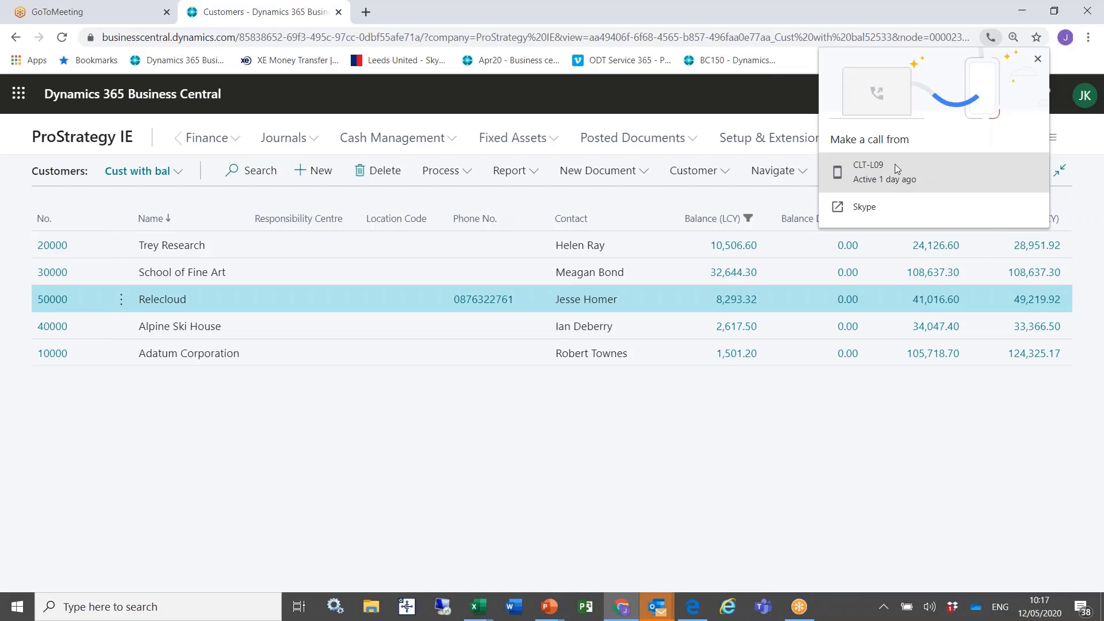
left_click(496, 380)
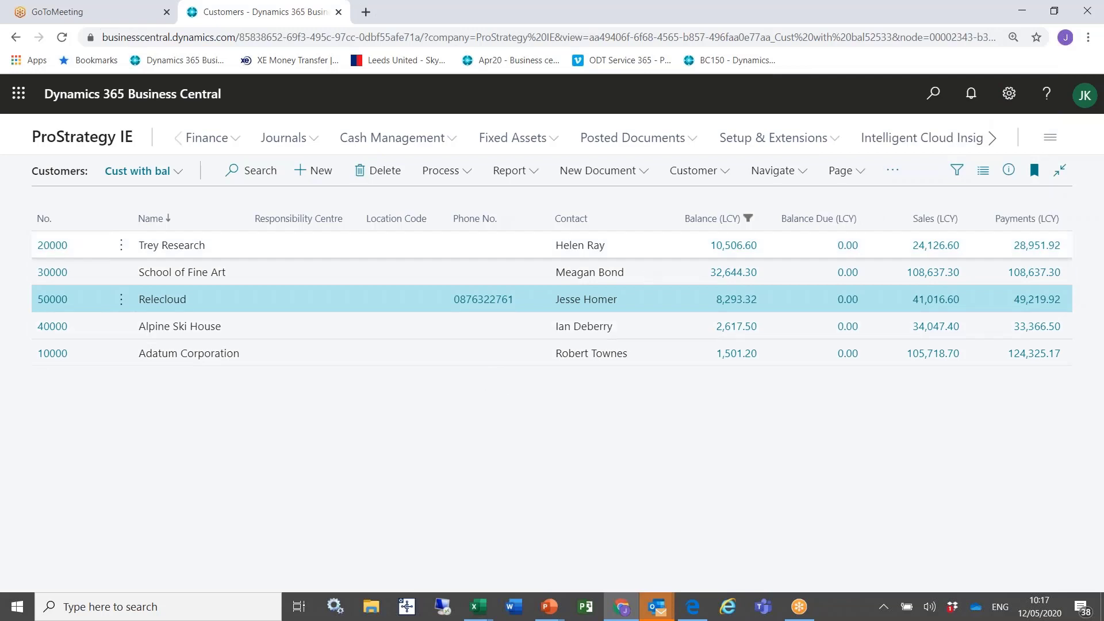
Step: Export the Customers list with Edit in Excel and open the downloaded Customer_Card (5).xlsx workbook
left_click(833, 180)
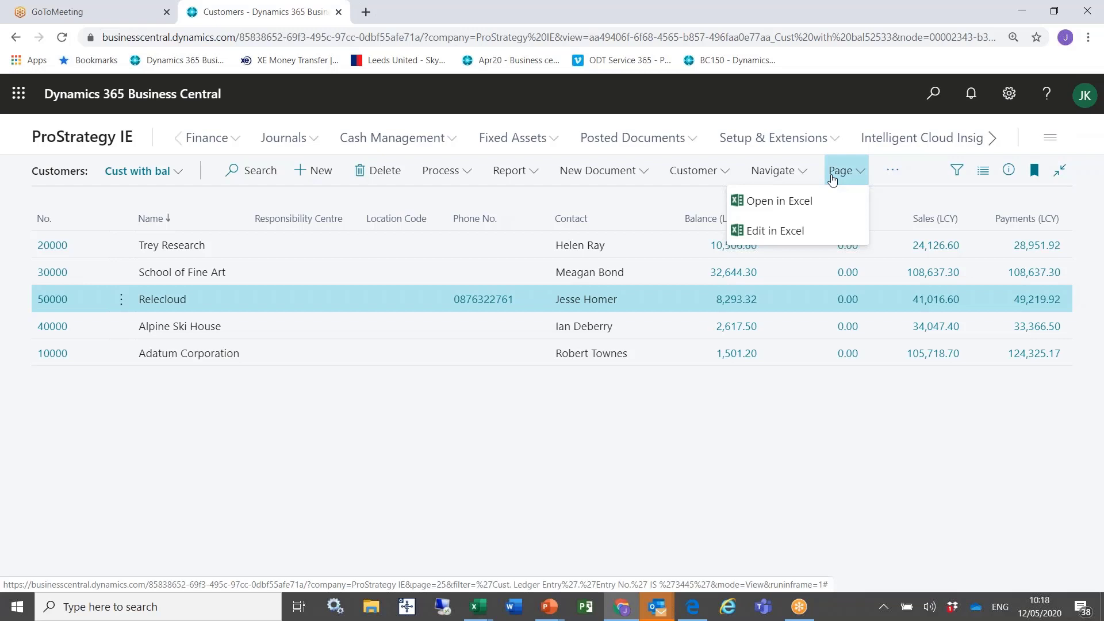
left_click(758, 232)
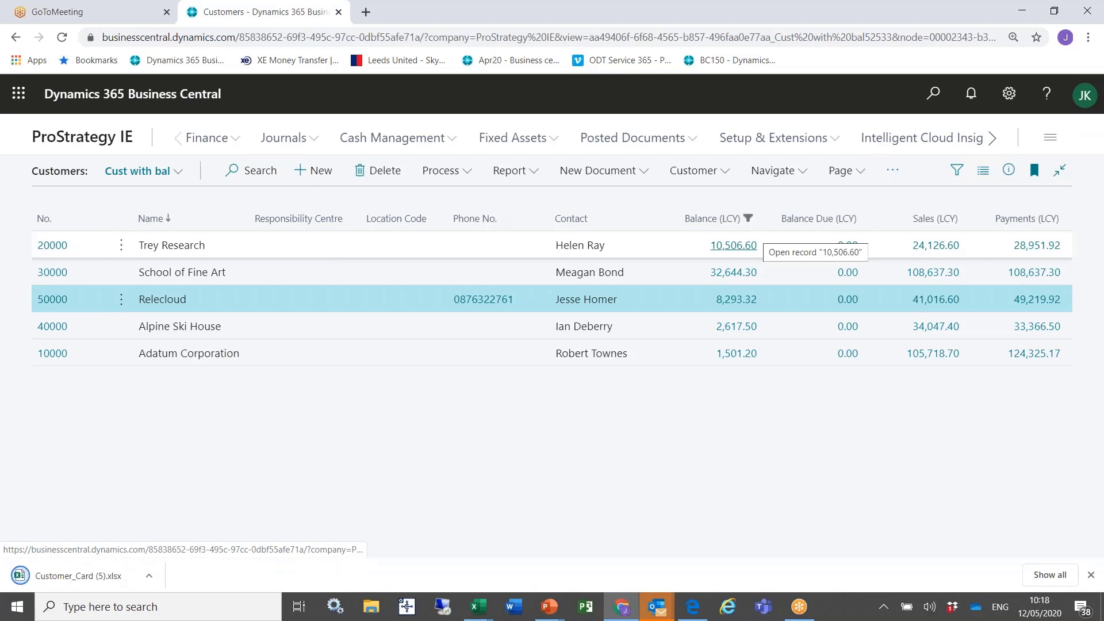
left_click(89, 581)
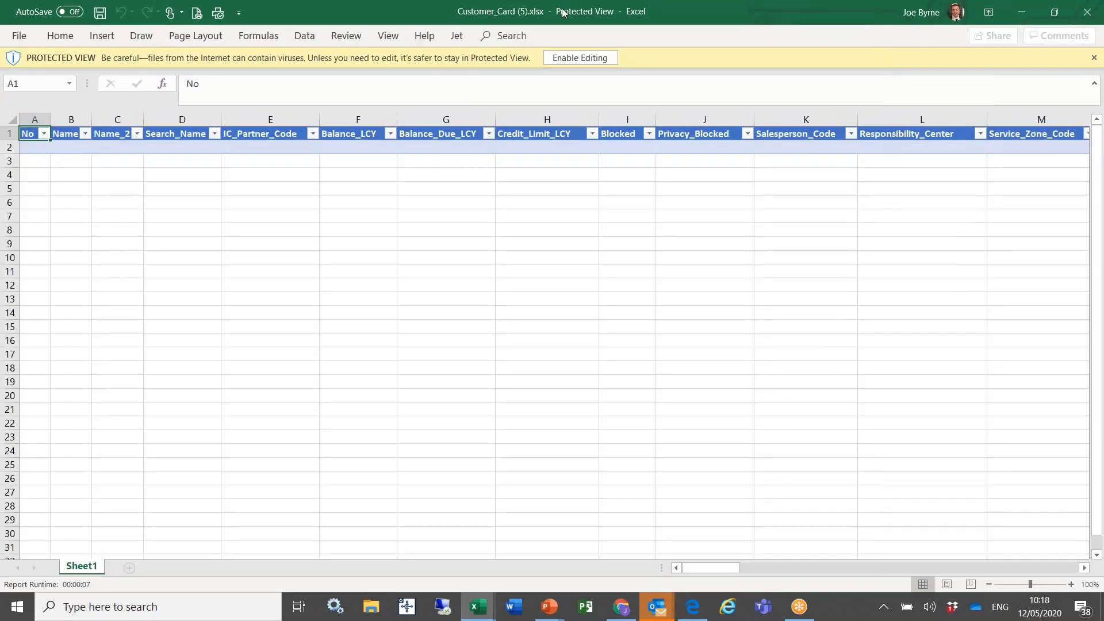
Step: Enable editing in the customer workbook, examine its Microsoft Dynamics Data Connector options and close it without saving
left_click(589, 53)
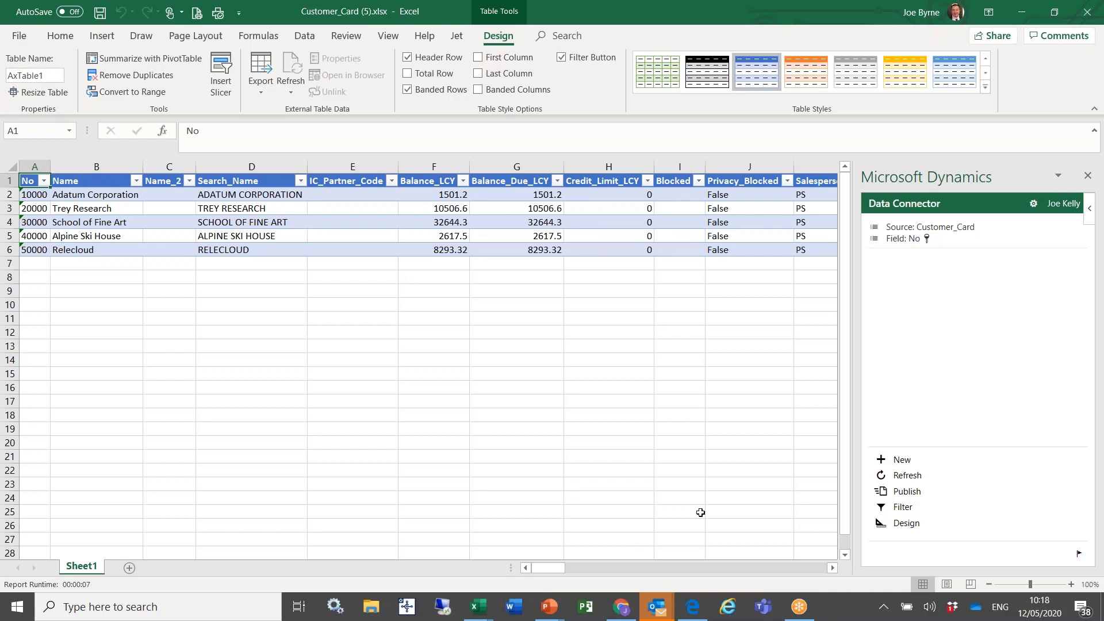
left_click(896, 493)
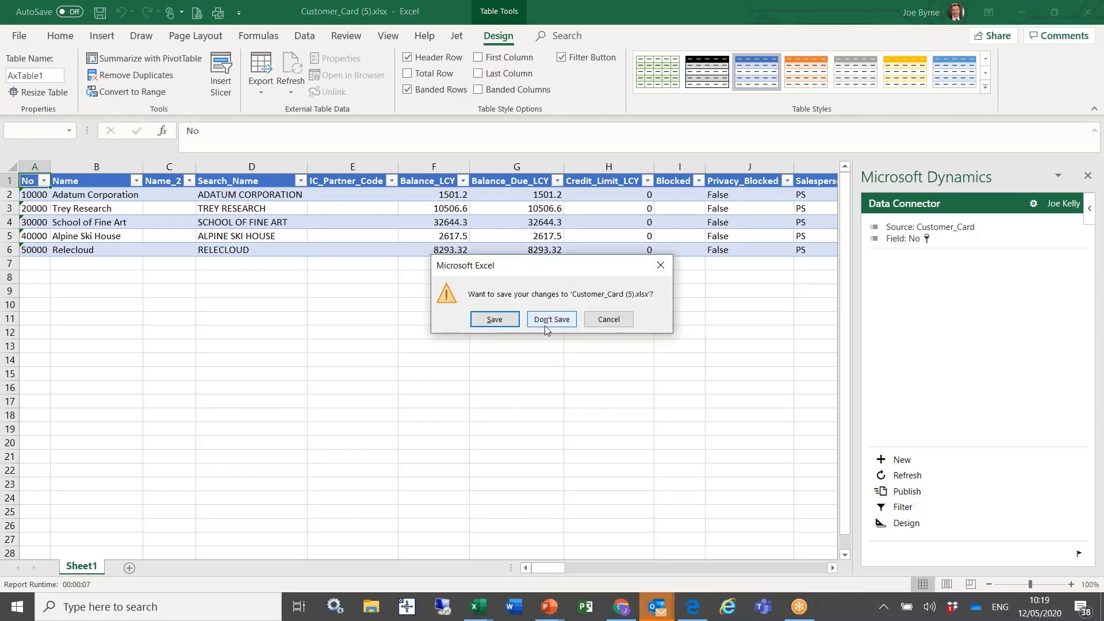
left_click(549, 321)
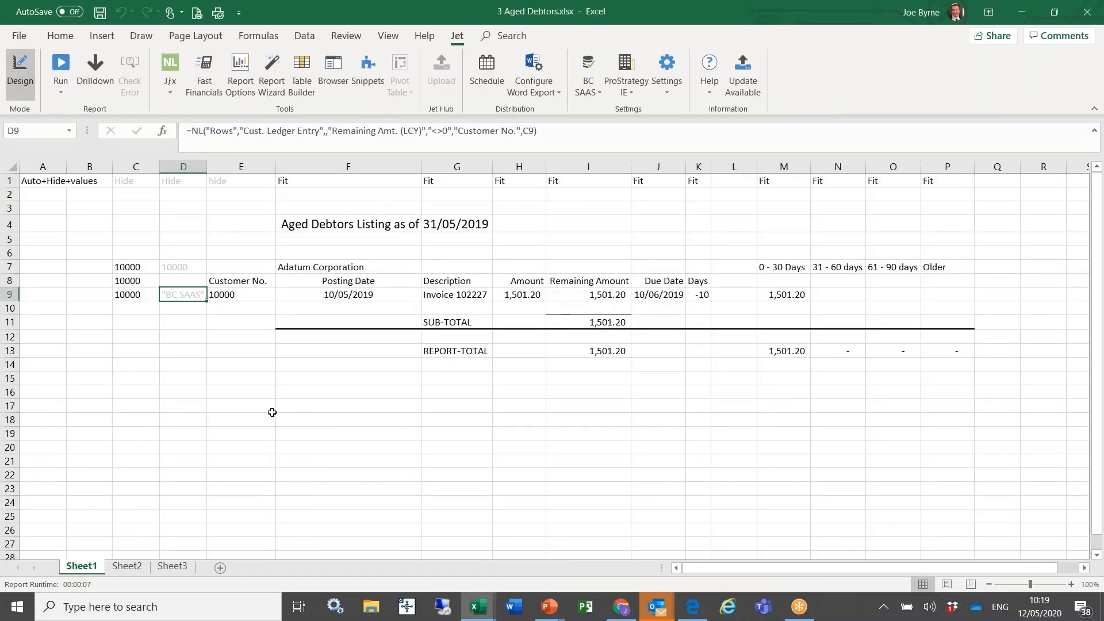
Step: Switch back to Business Central, open Relecloud's customer card and review its general and address details
key("alt+Tab")
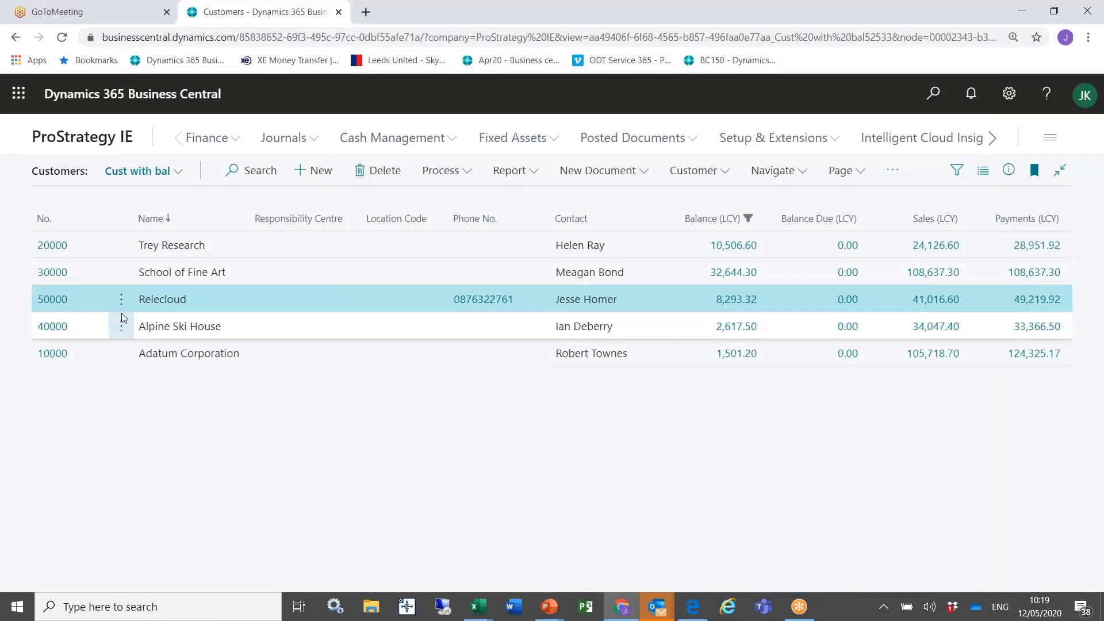
left_click(53, 299)
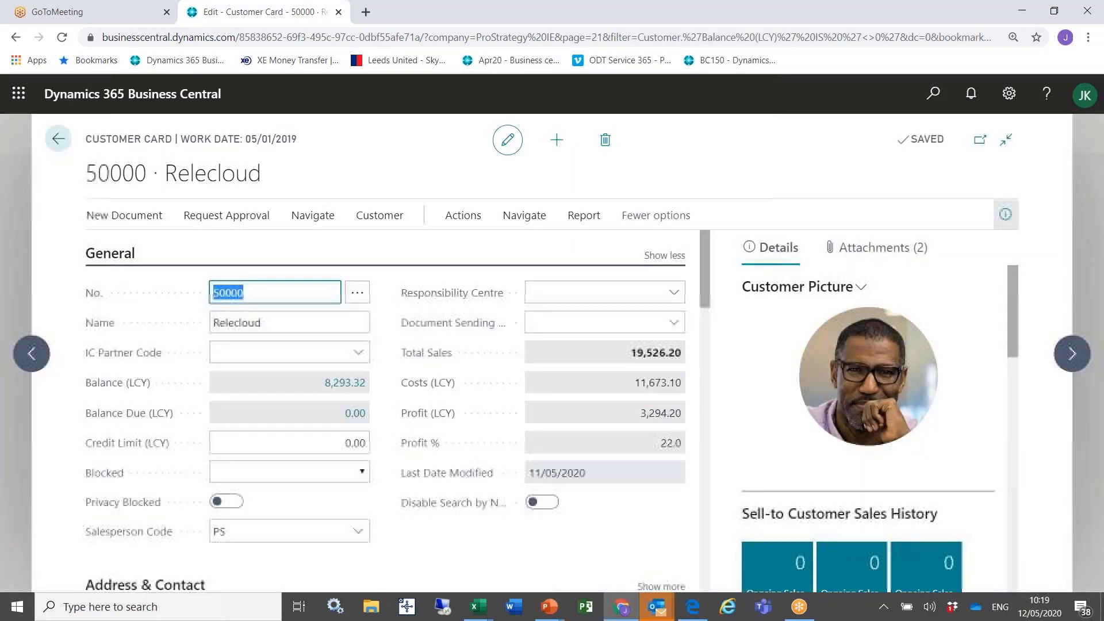
left_click(770, 250)
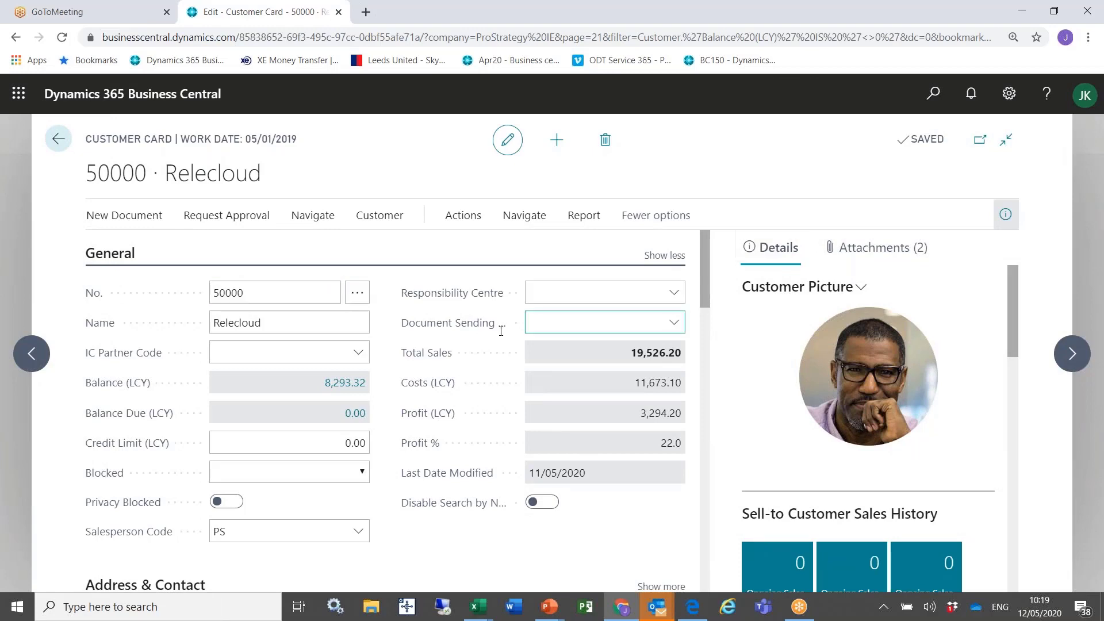
scroll(664, 423, "down", 2)
scroll(664, 423, "down", 2)
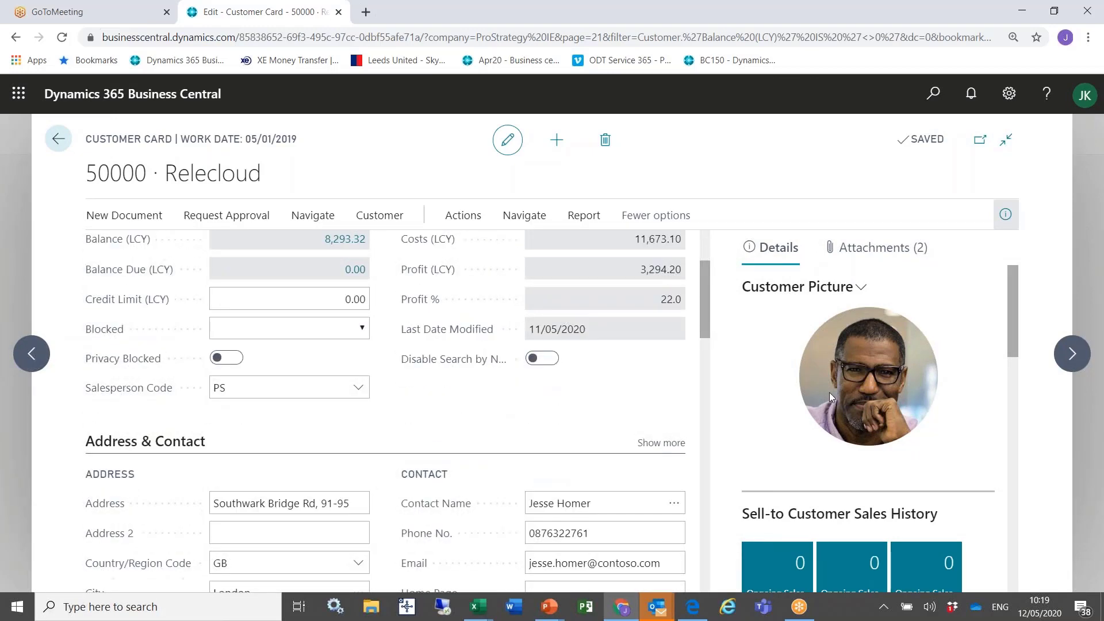
Step: Review Relecloud's sell-to sales history, view its ongoing sales invoices and return to the customer card
scroll(829, 392, "down", 4)
scroll(837, 390, "down", 1)
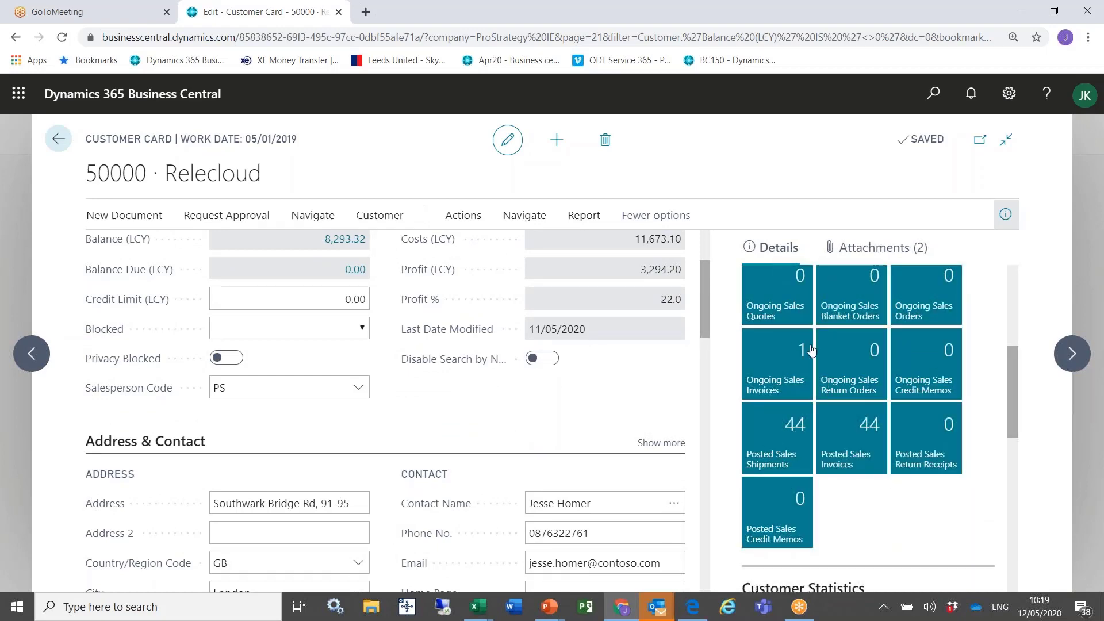
scroll(806, 351, "up", 1)
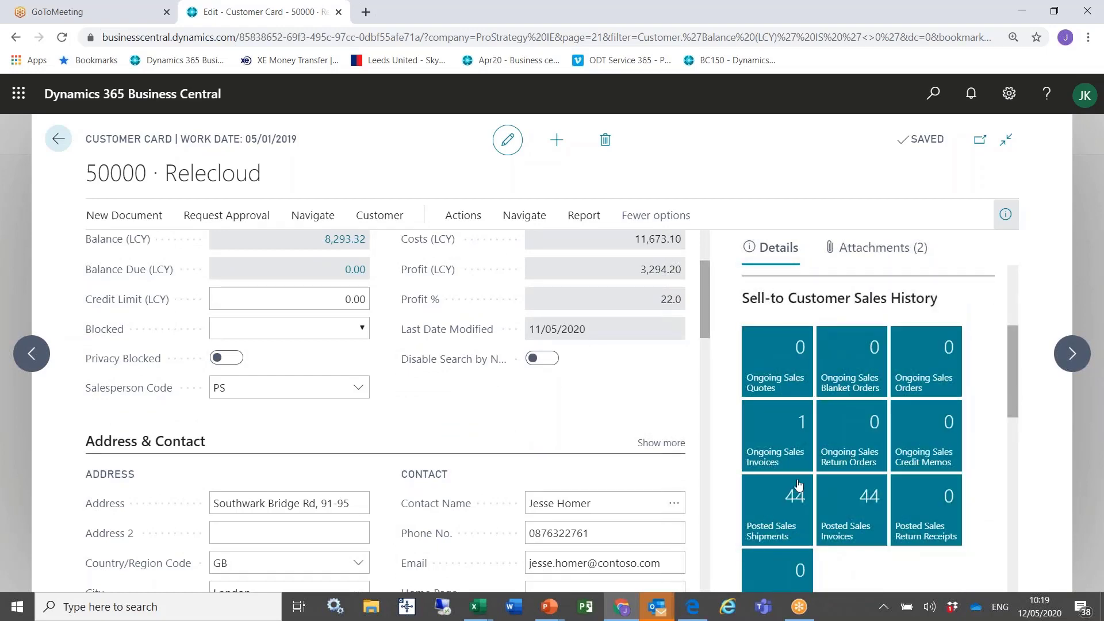
left_click(785, 437)
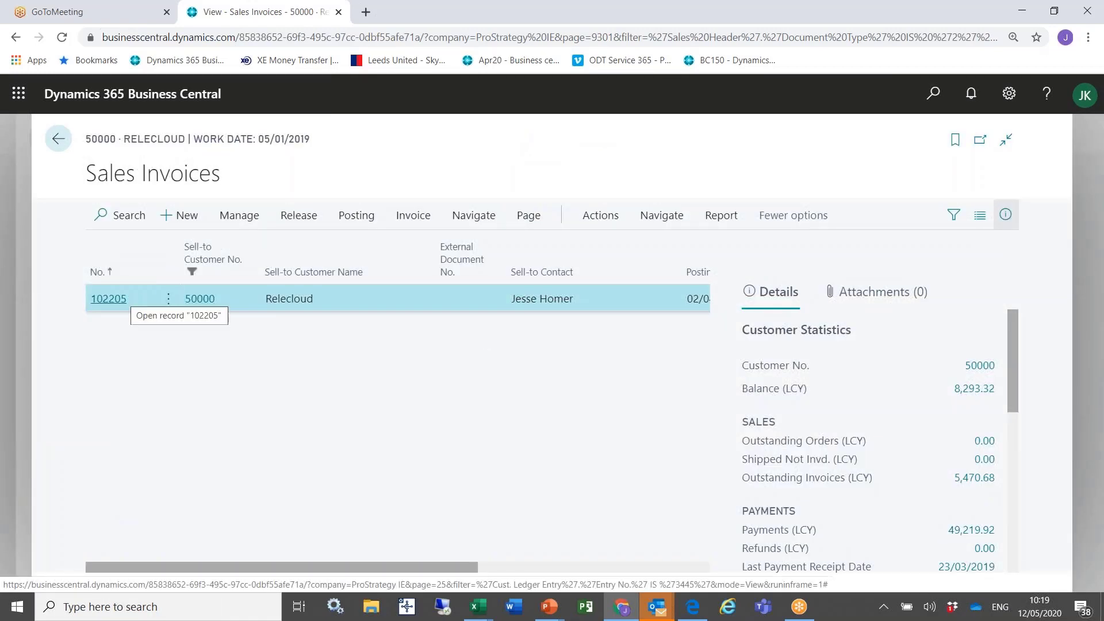
key("Escape")
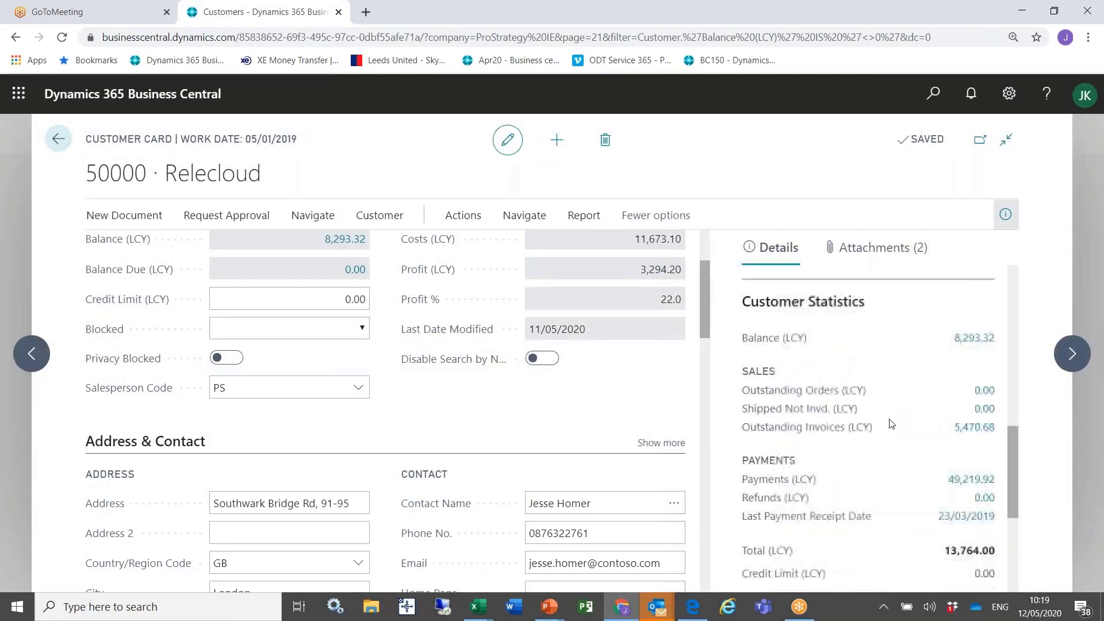
Step: Drill into Relecloud's balance in Customer Statistics and view the general details of the posted invoice dated 05/05/2019
left_click(964, 338)
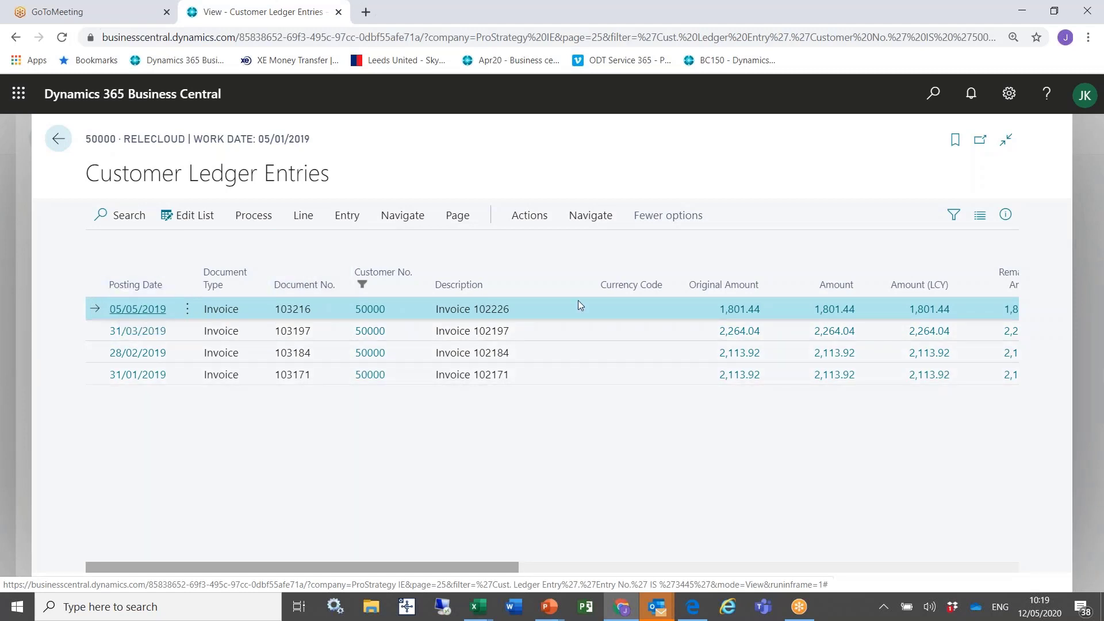
left_click(303, 219)
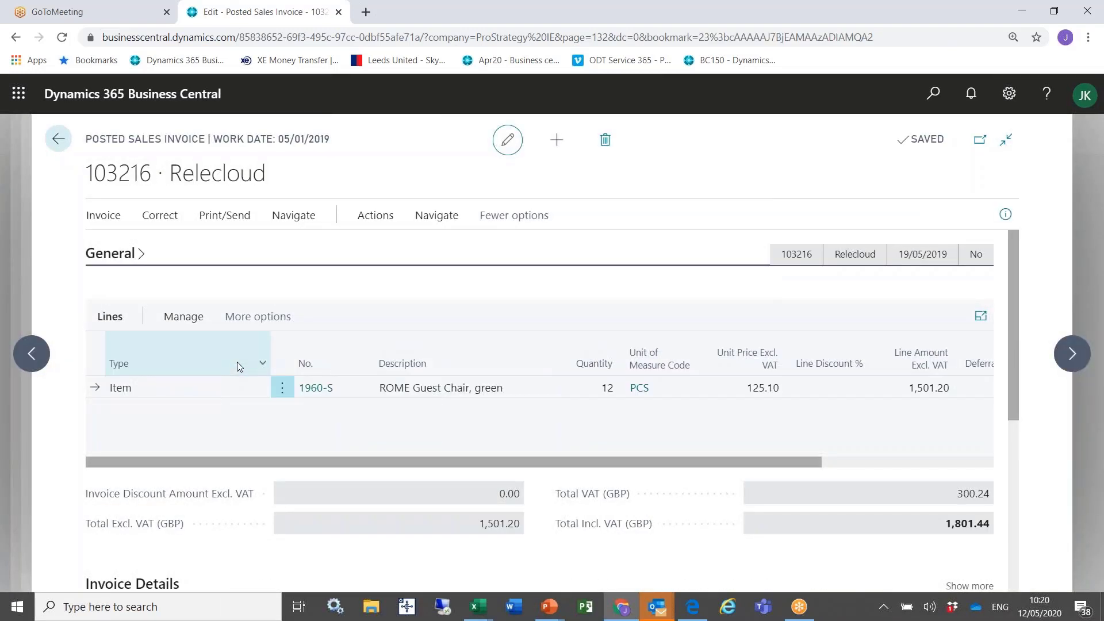
left_click(128, 254)
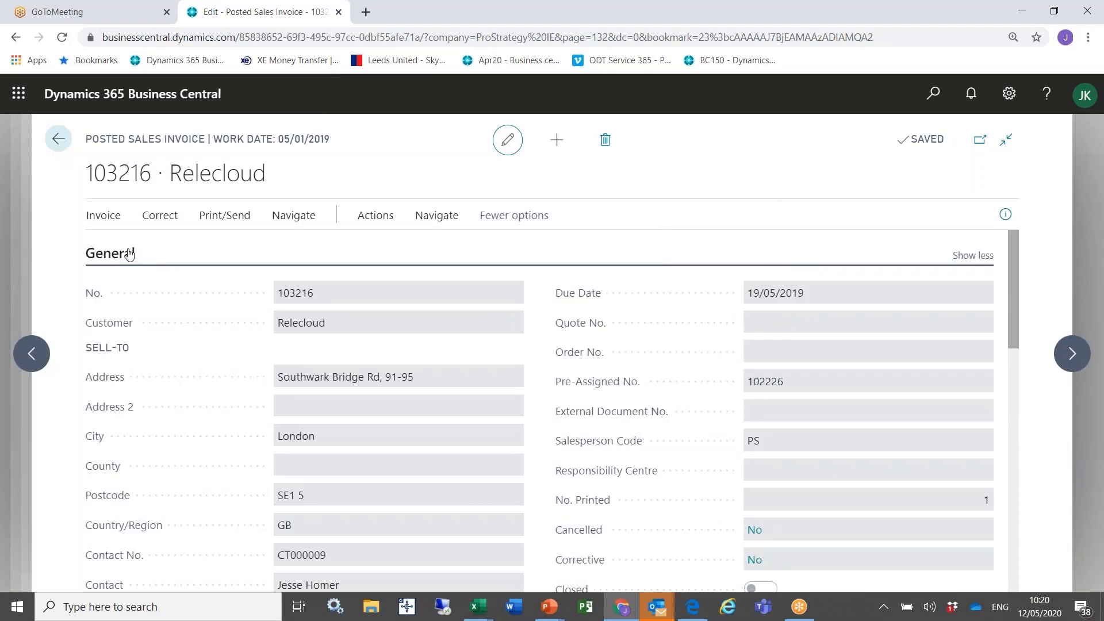
left_click(127, 253)
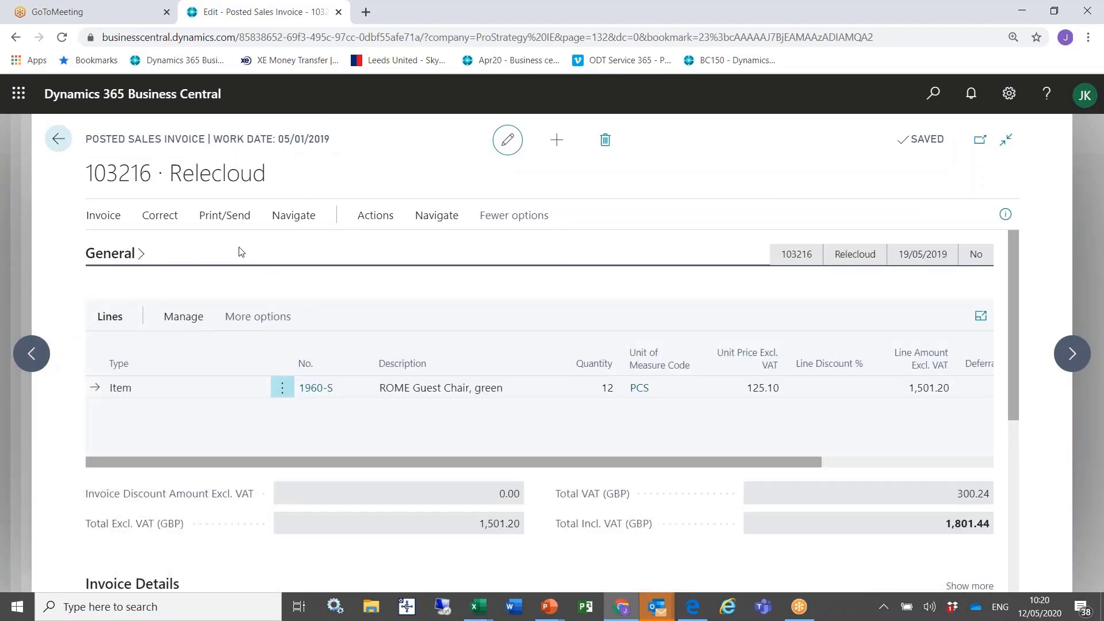
Step: View the posted invoice's Send Document To options, dismiss them without sending and return to the customer ledger entries
left_click(220, 216)
left_click(122, 248)
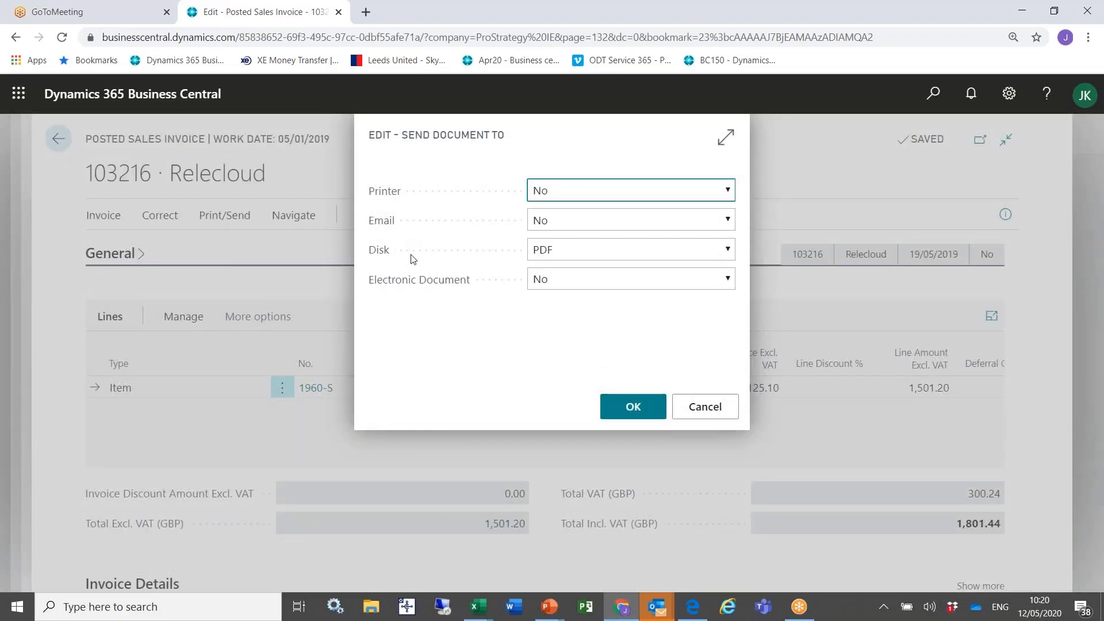
mouse_move(414, 281)
key("Tab")
key("Tab")
key("Escape")
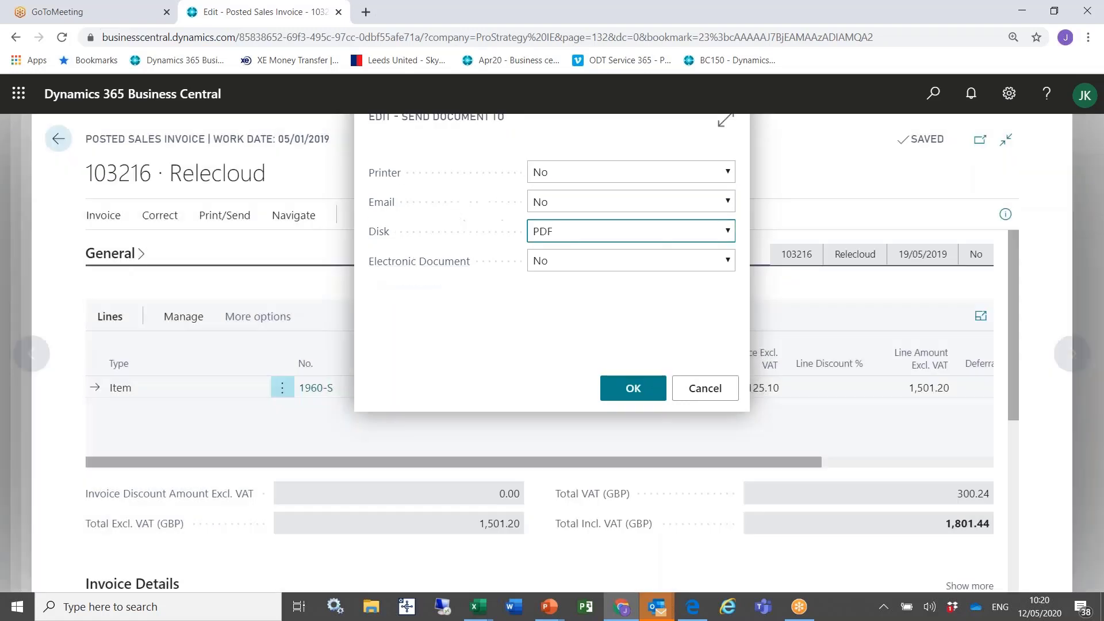
key("Escape")
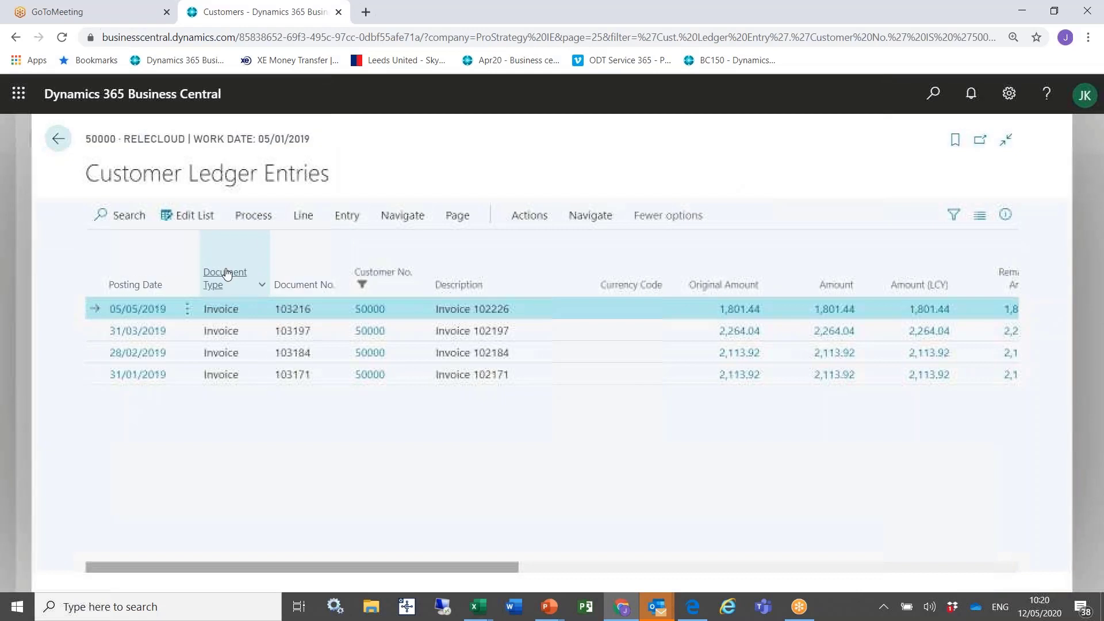
Step: Reopen the 05/05/2019 posted invoice from the ledger entries and email it with its PDF attachment to the customer's contact
left_click(303, 217)
left_click(184, 250)
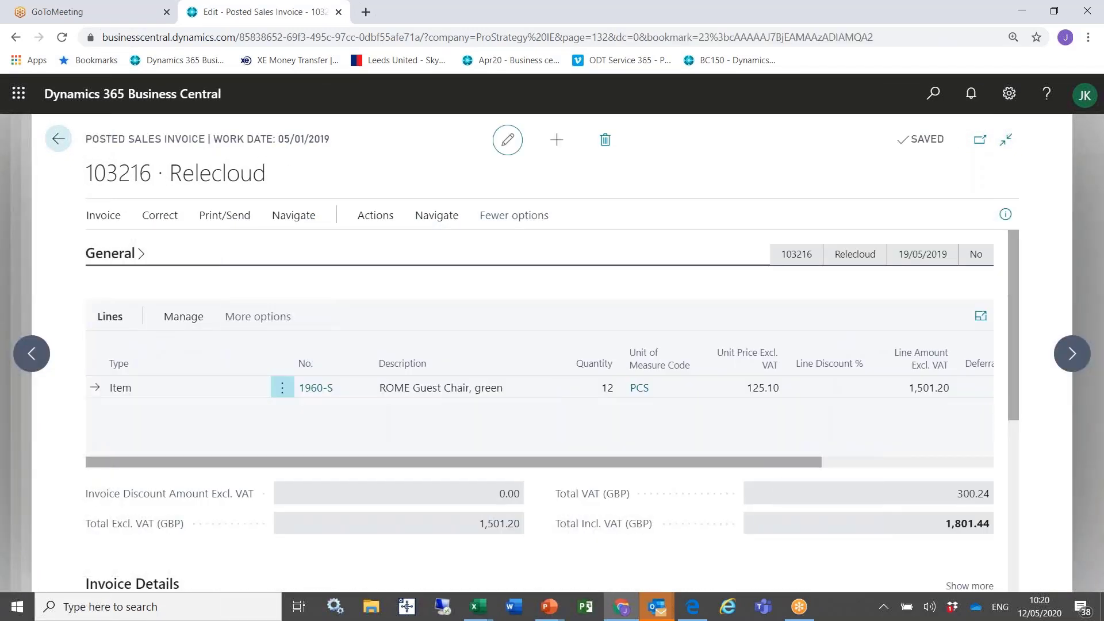
left_click(206, 222)
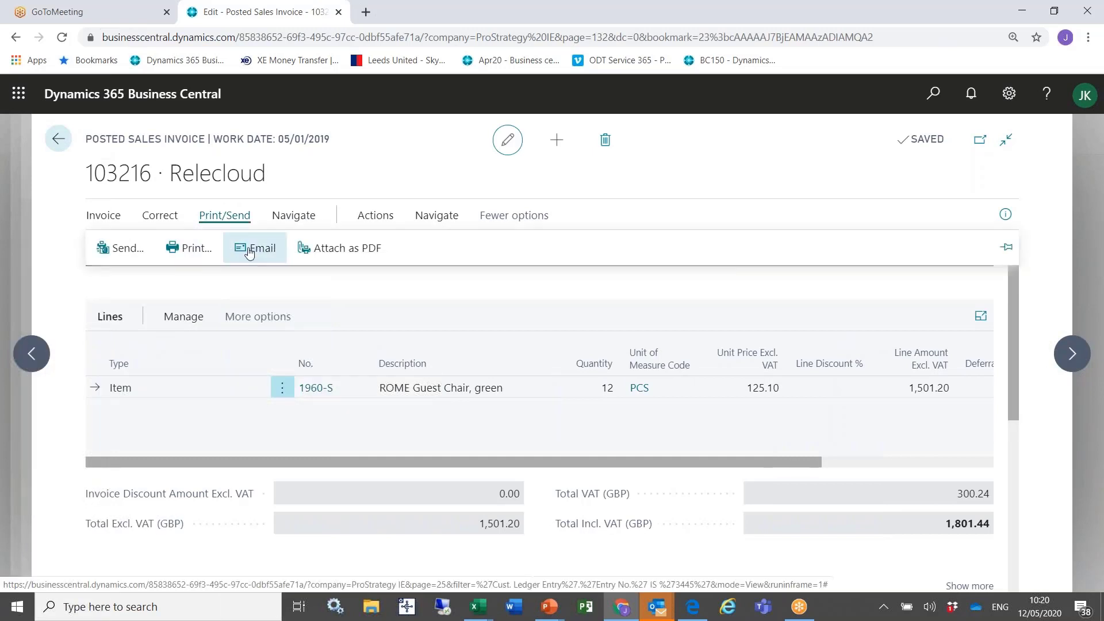
left_click(256, 249)
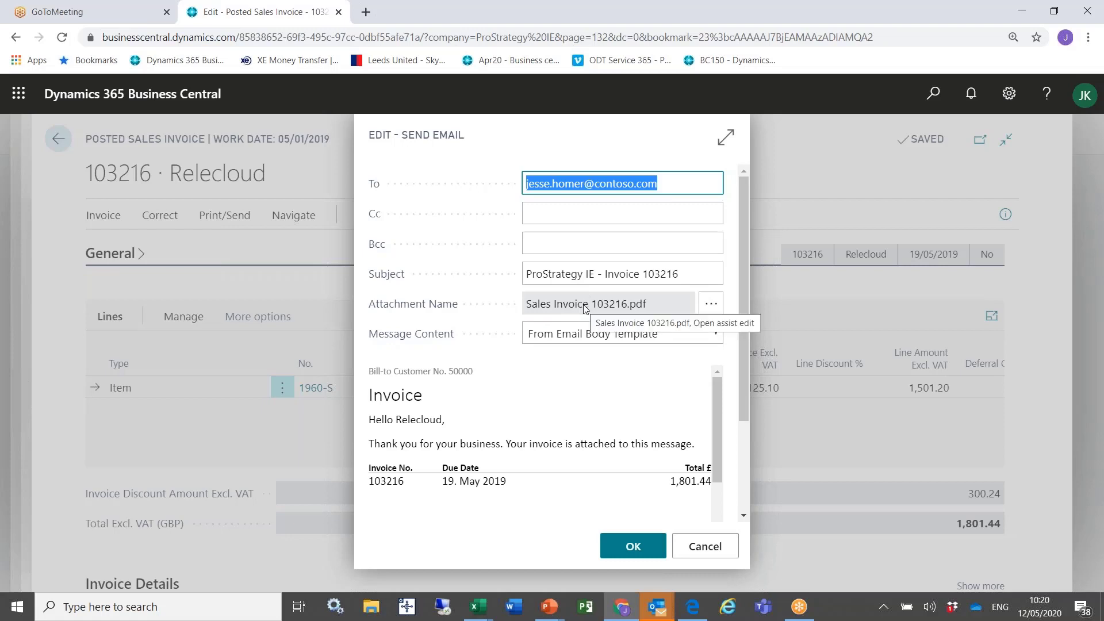
left_click(628, 551)
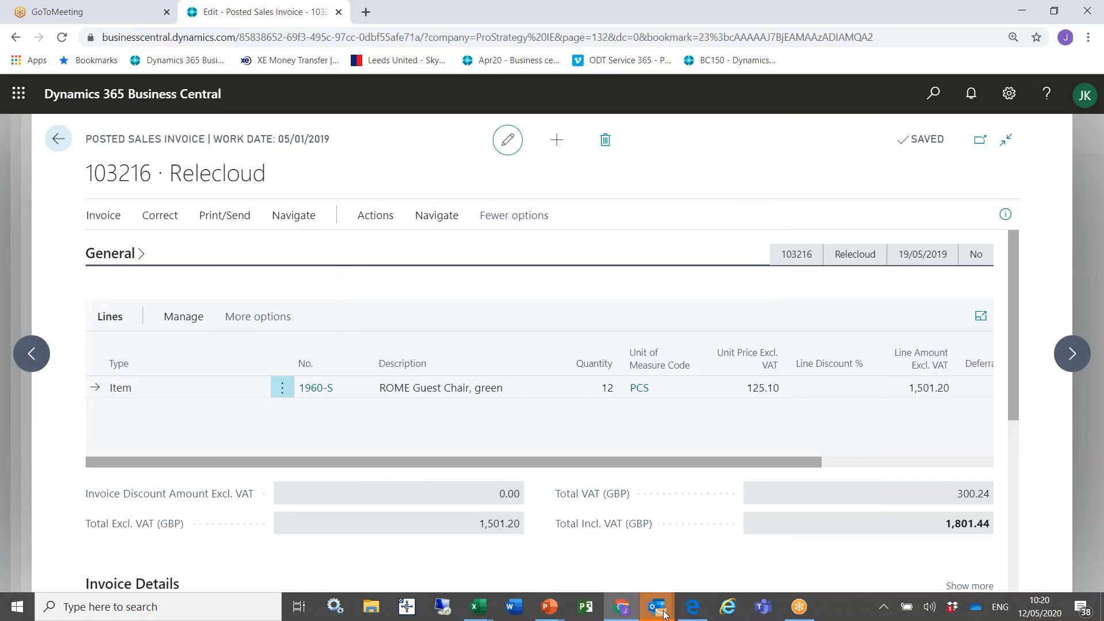
Step: Switch to Outlook, check the newest inbox message and open the sales invoice PDF attached to the latest message in Sent Items
mouse_move(665, 614)
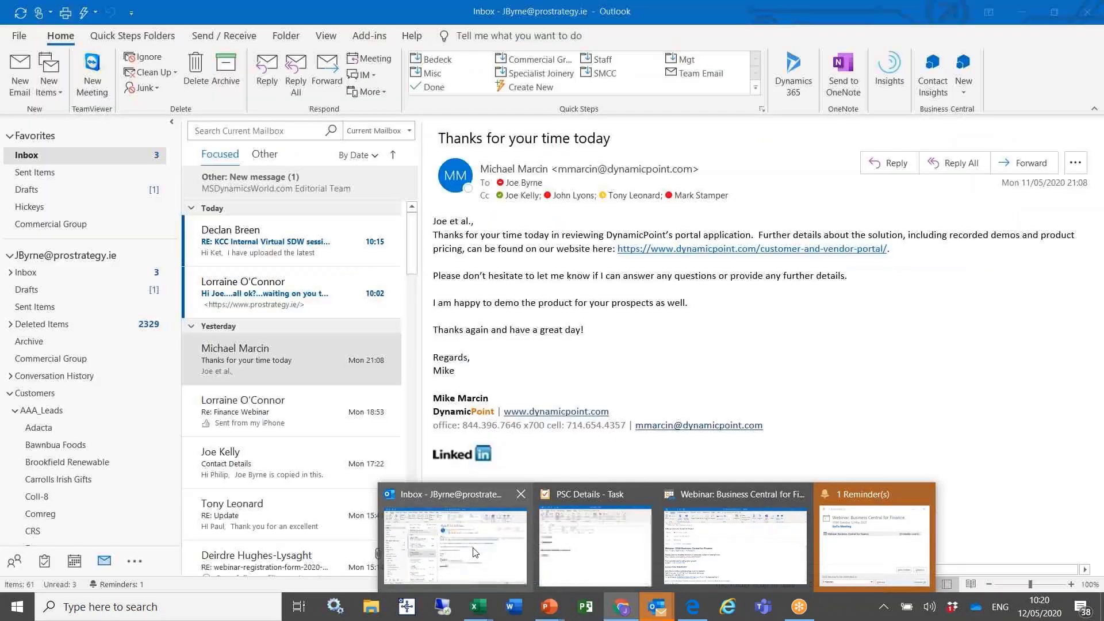
left_click(454, 543)
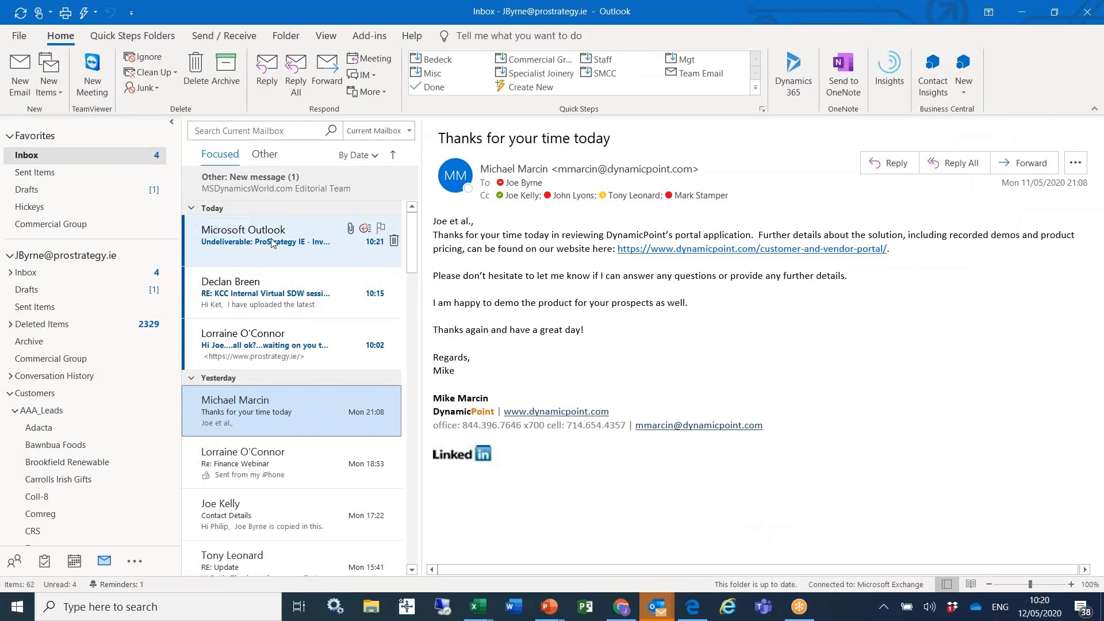
left_click(265, 236)
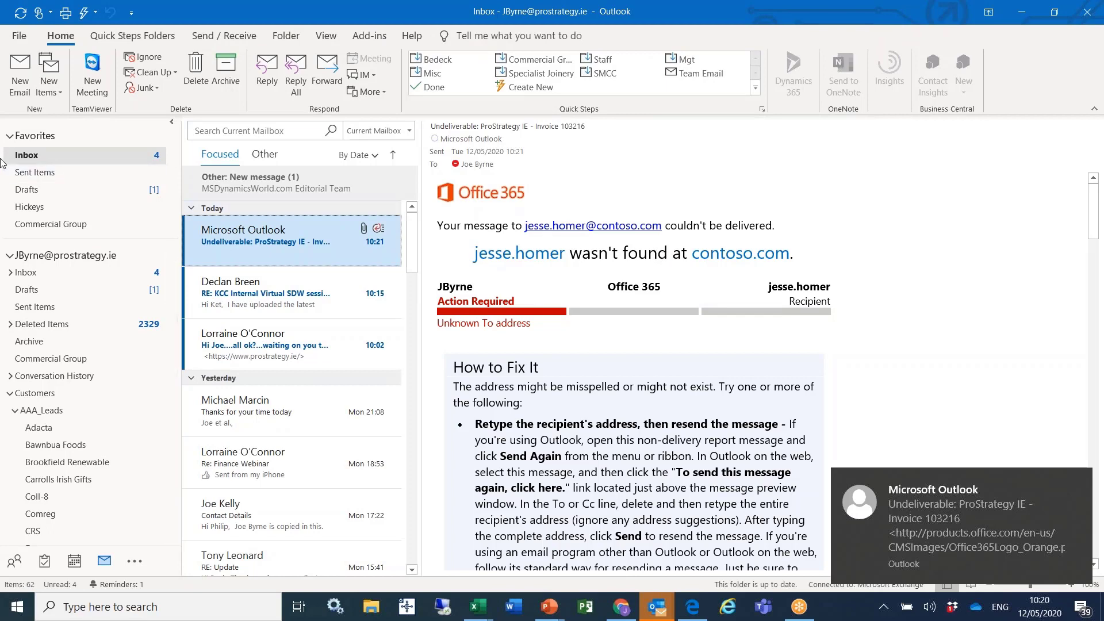
left_click(34, 173)
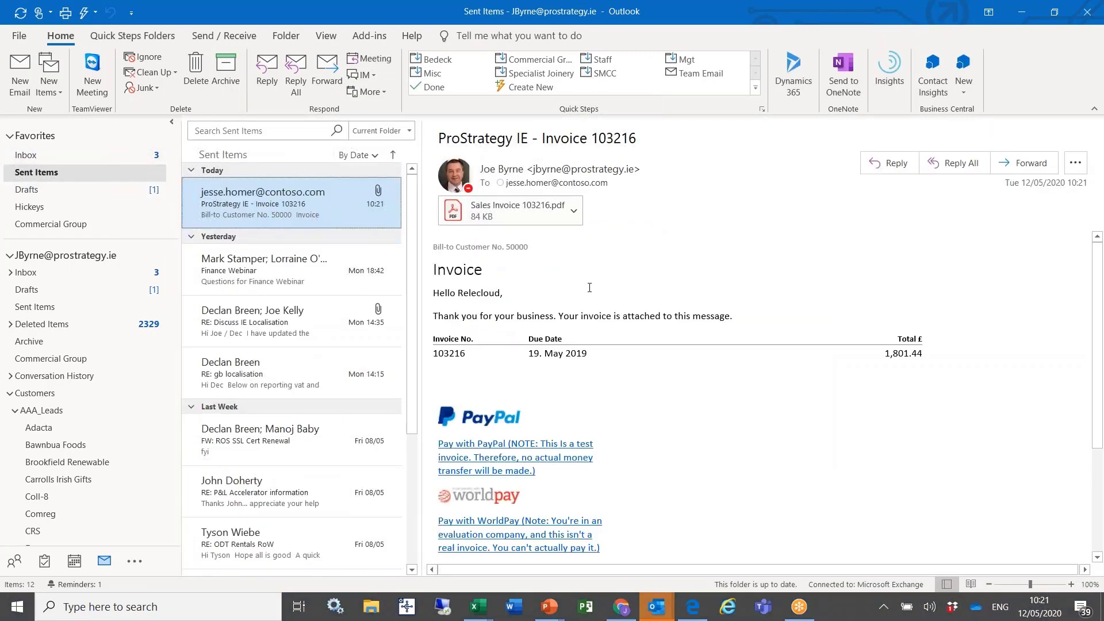
left_click(512, 211)
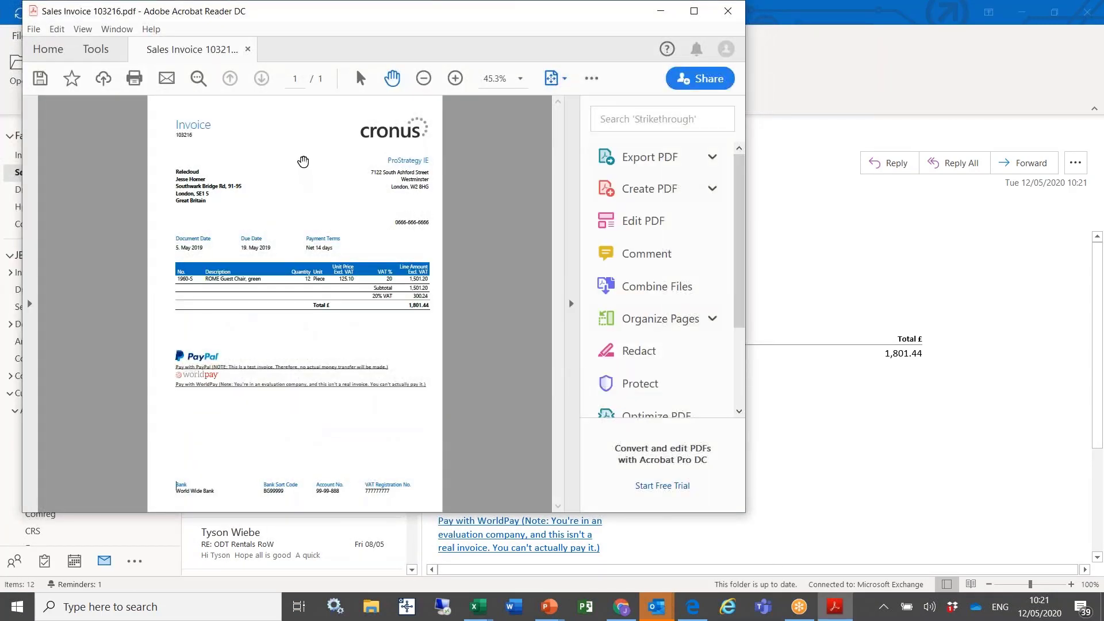
Step: View the invoice PDF maximised at 100% zoom, then close it and switch back to Business Central
left_click(520, 80)
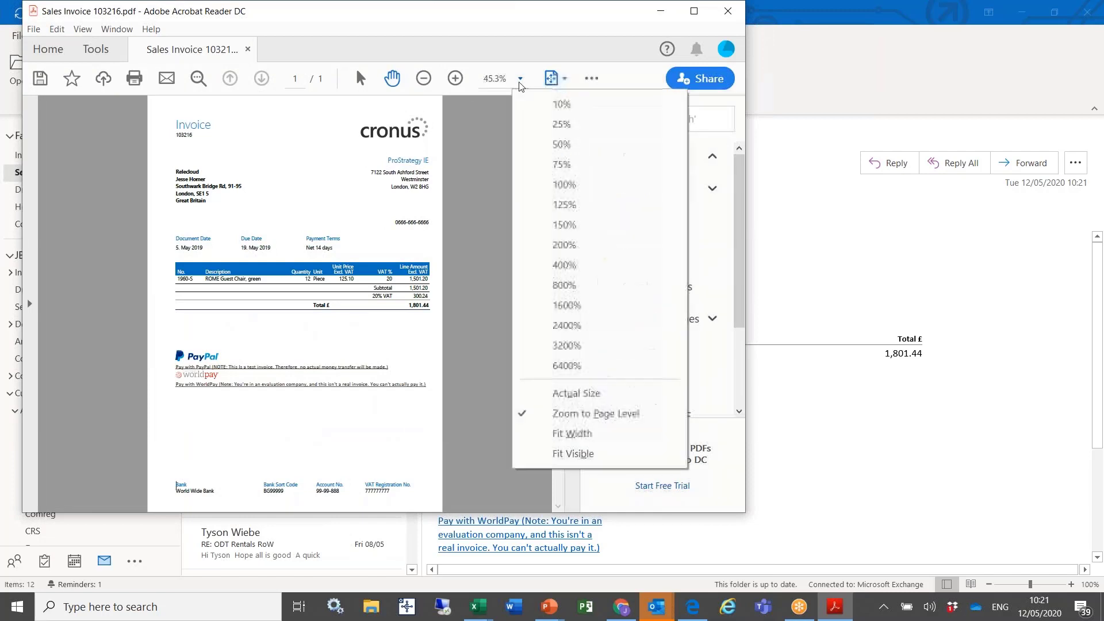
left_click(564, 185)
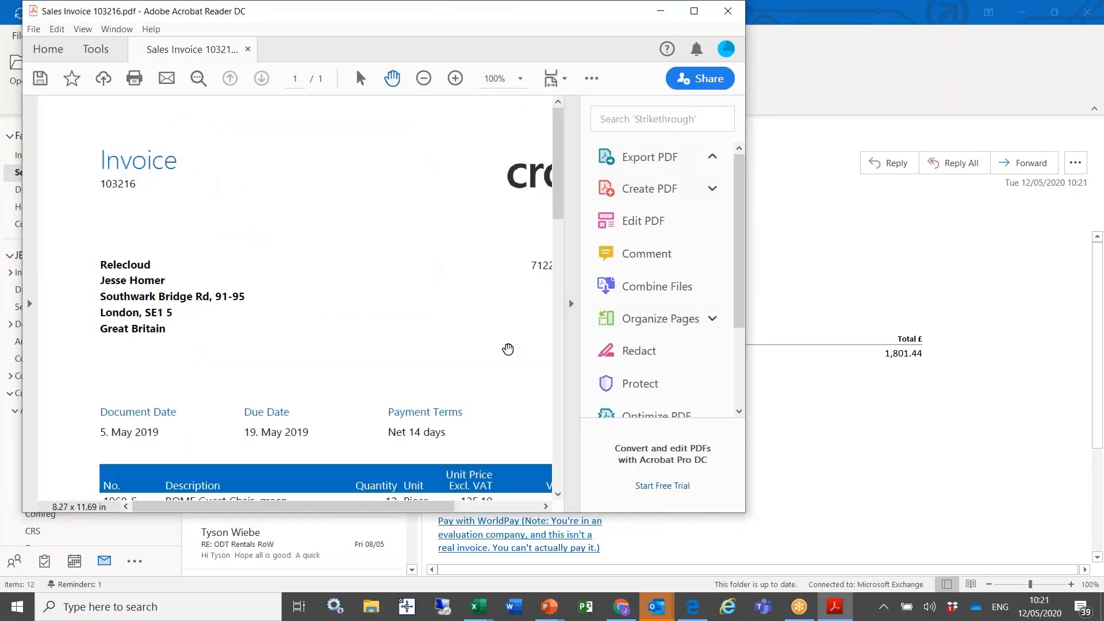
double_click(288, 8)
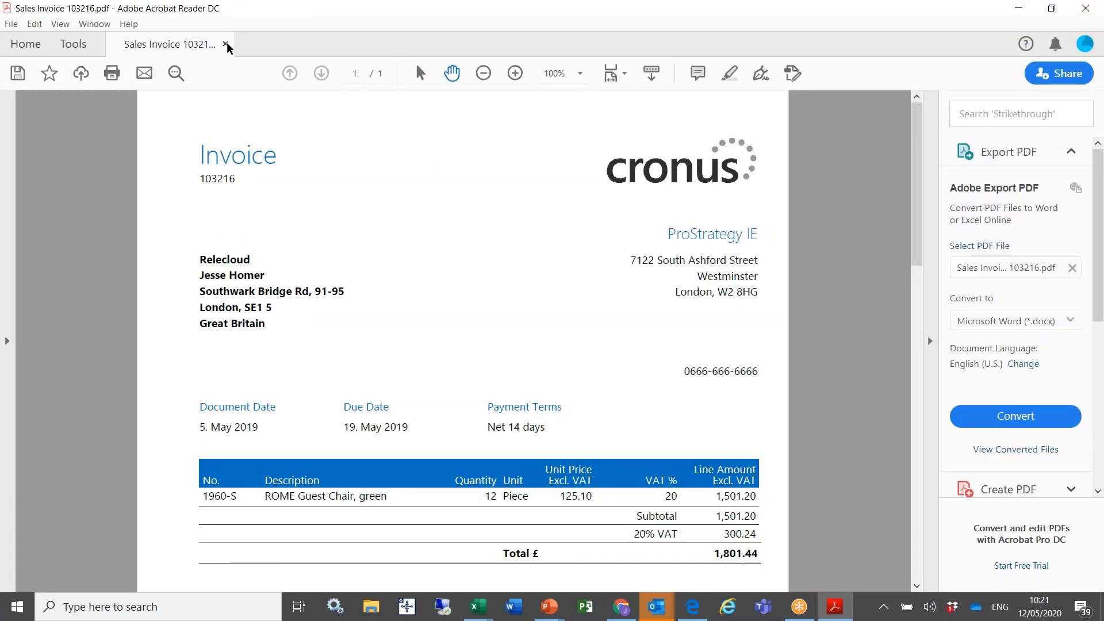
key("ctrl+w")
key("alt+Tab")
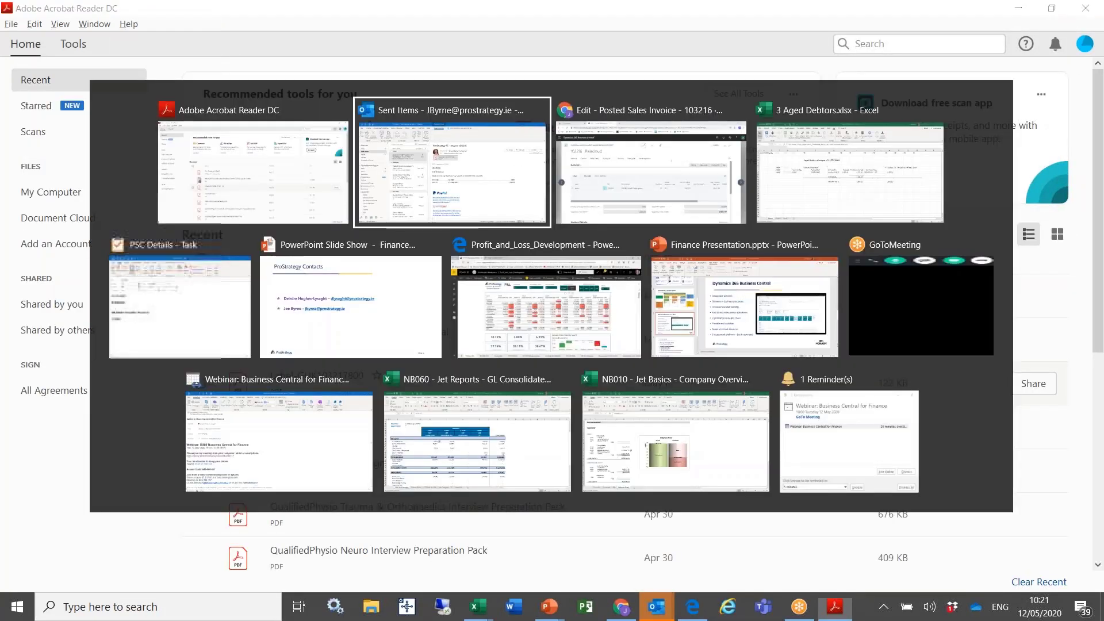
key("alt+Tab")
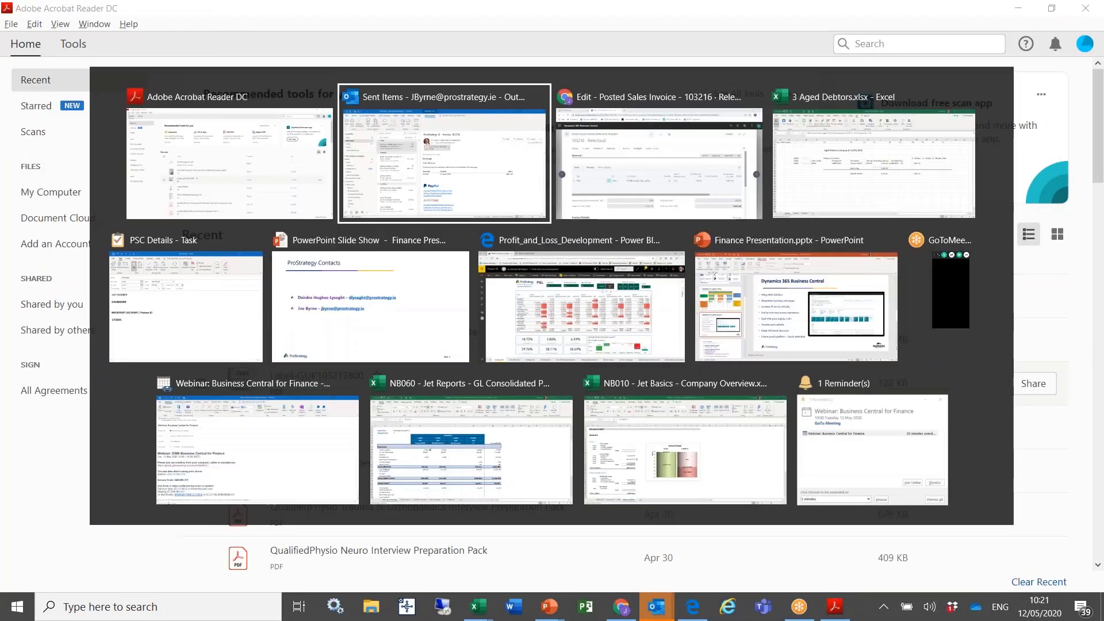
key("alt+Tab")
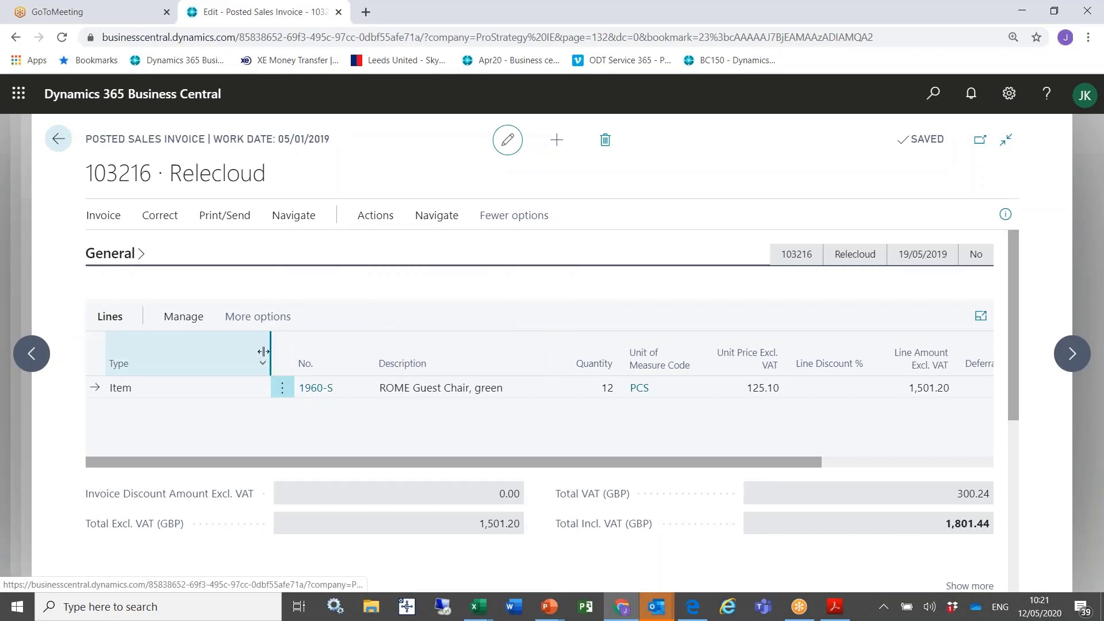
Step: Return to Relecloud's customer card, show its location in Bing Maps with This address and expand the Save to calendar options
key("Escape")
key("Escape")
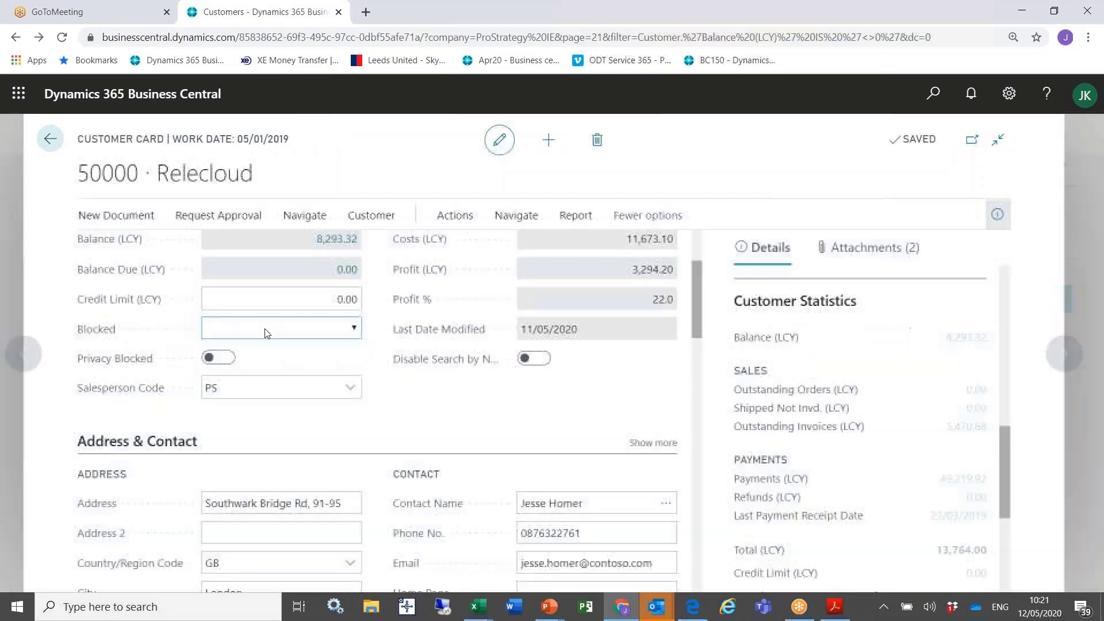
scroll(266, 334, "down", 6)
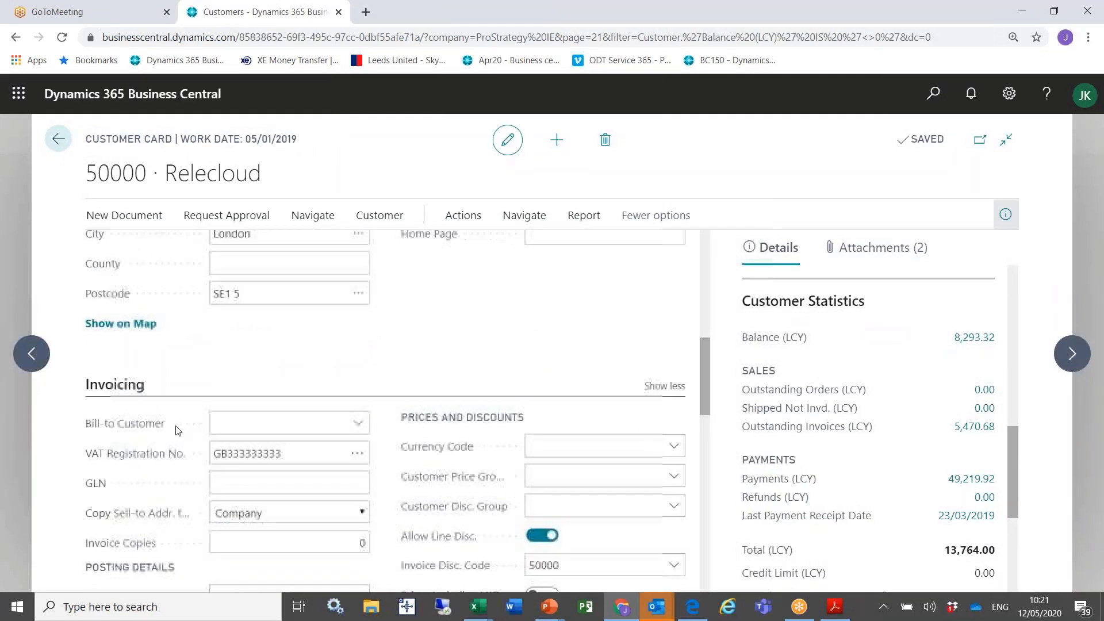
left_click(140, 331)
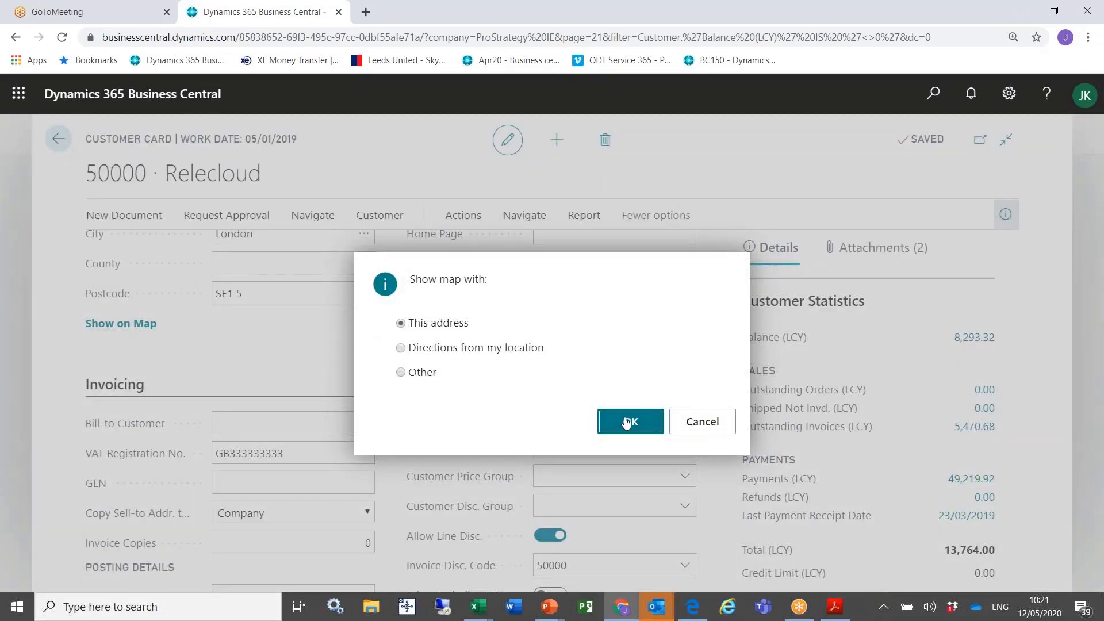
left_click(628, 422)
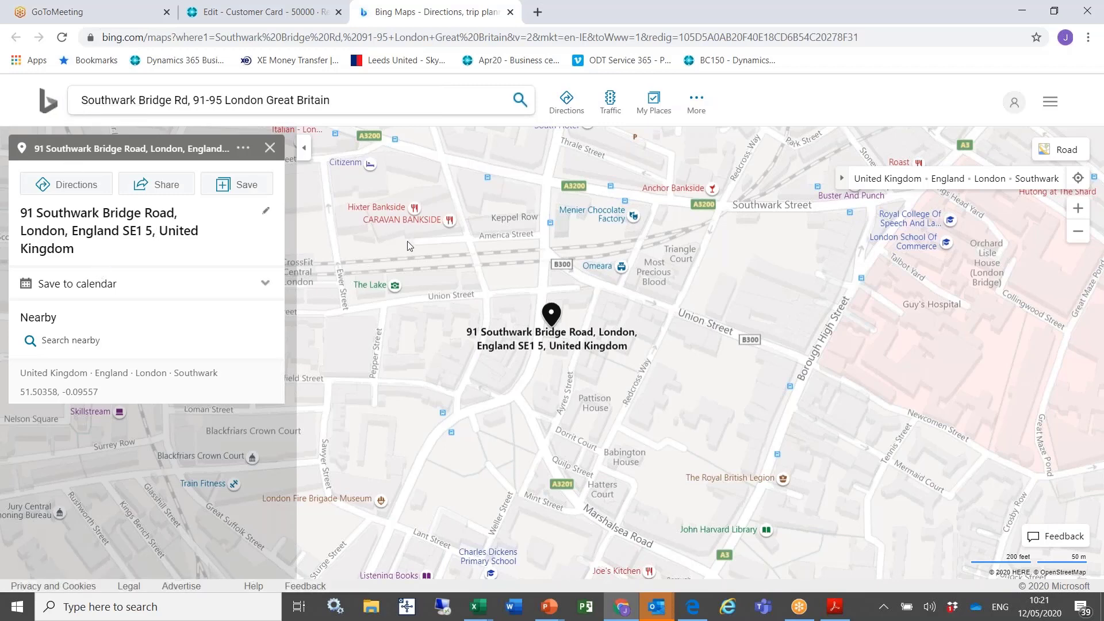
left_click(119, 286)
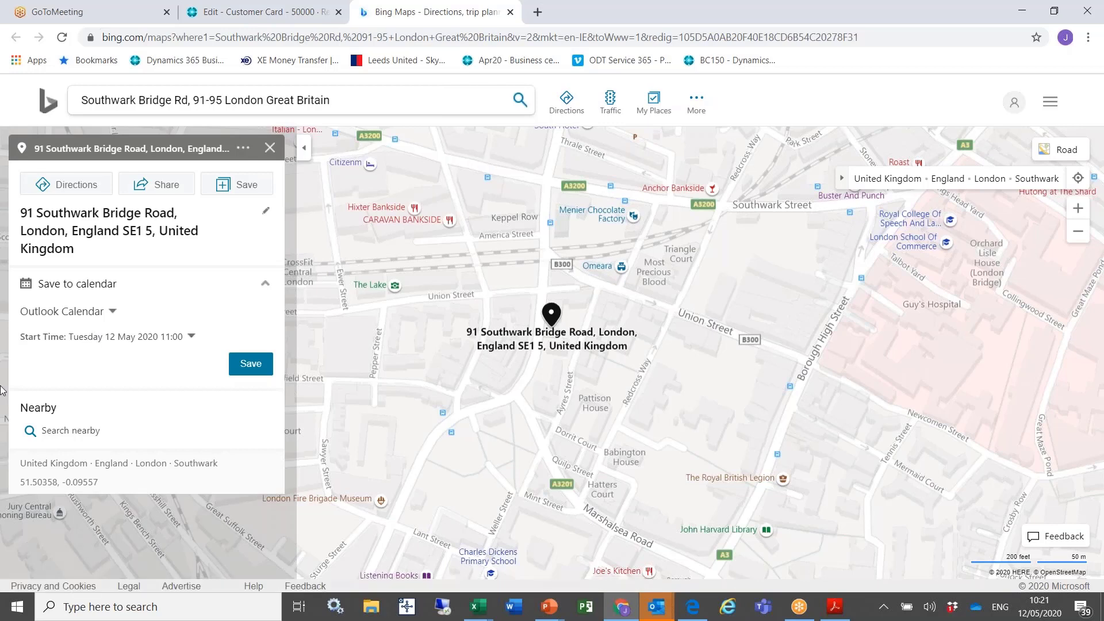
Step: Close the Bing Maps page, return to the Accountant role centre and open the Chart of Accounts
key("ctrl+w")
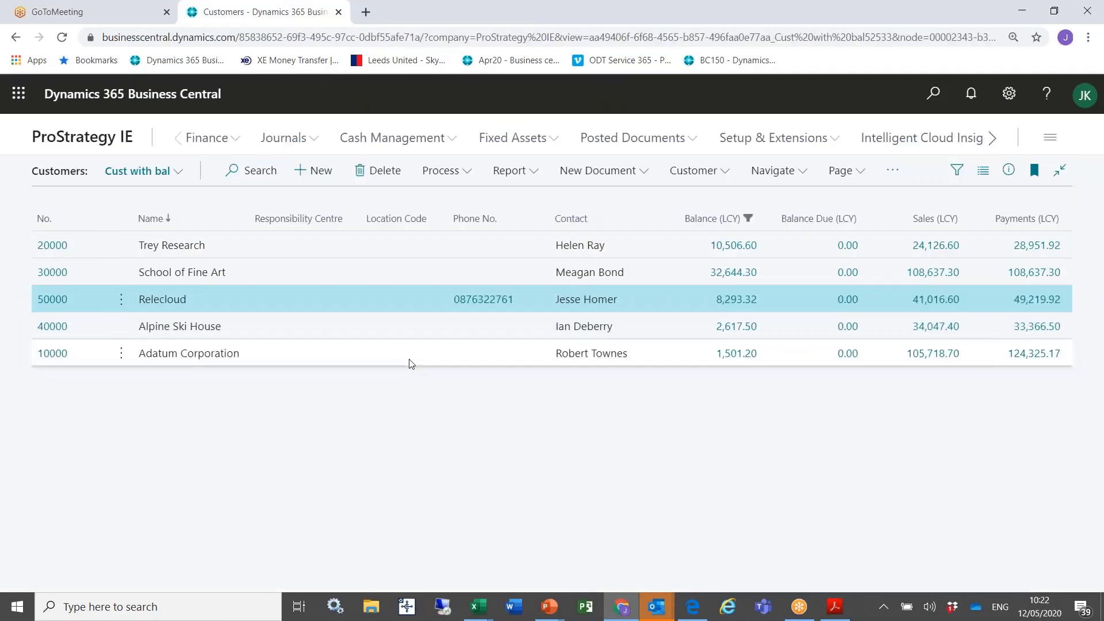
key("alt+Left")
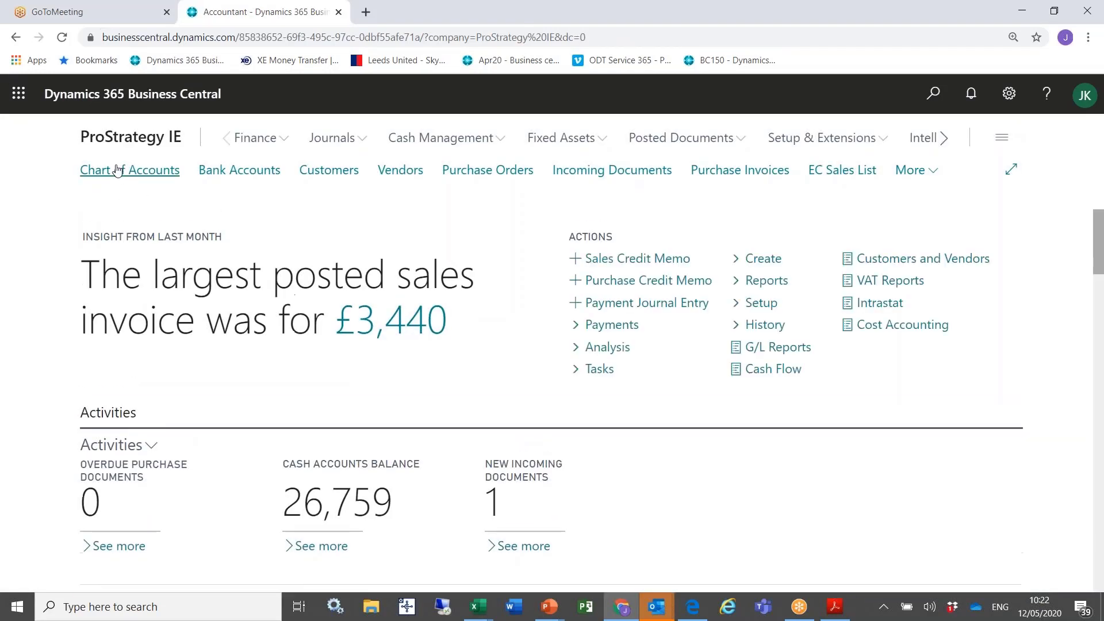
left_click(117, 170)
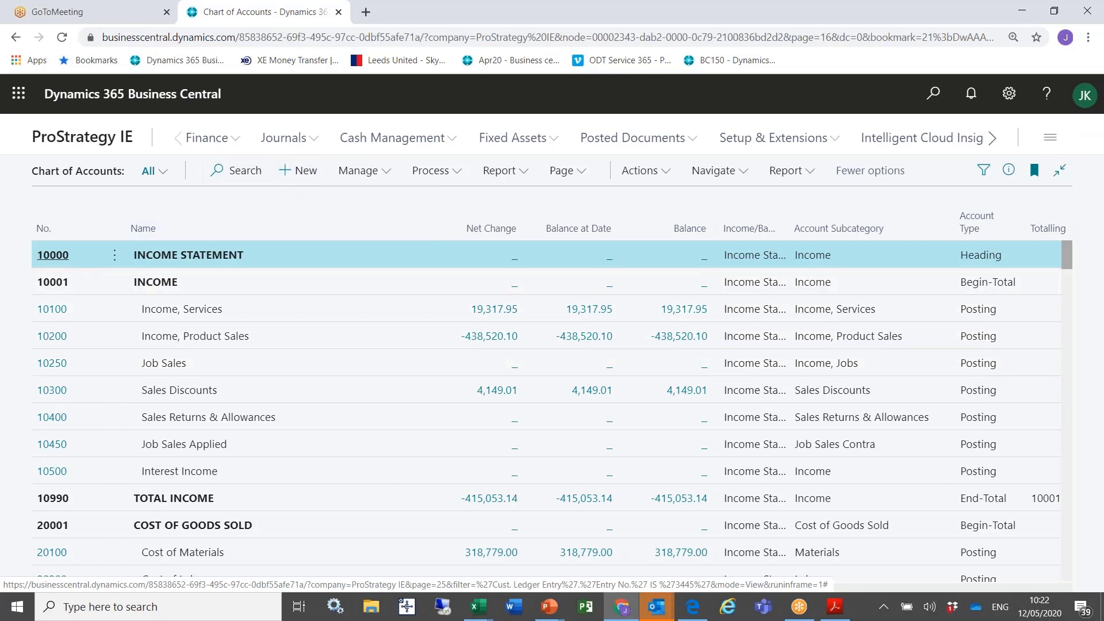
Step: Filter the Chart of Accounts by Income/Balance to Income Statement accounts only
left_click(161, 174)
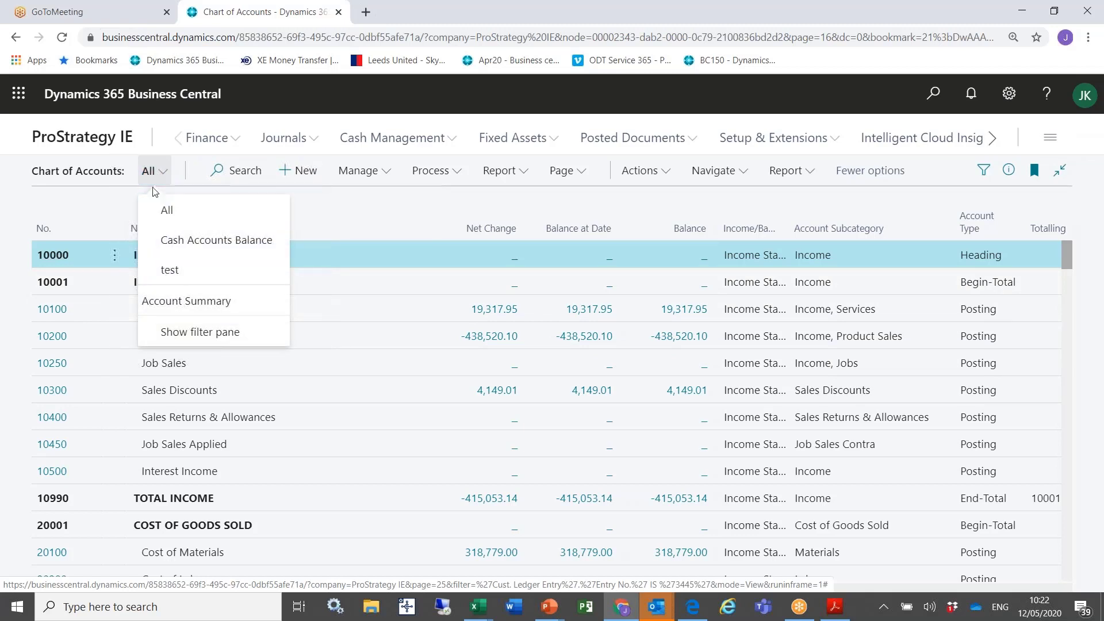
left_click(984, 170)
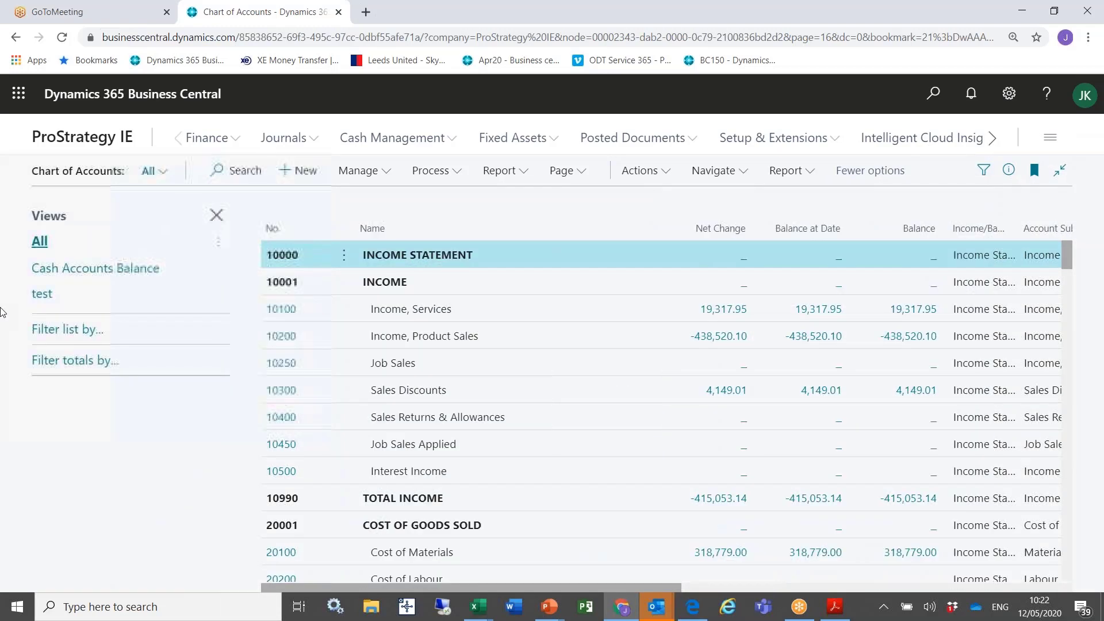
left_click(67, 361)
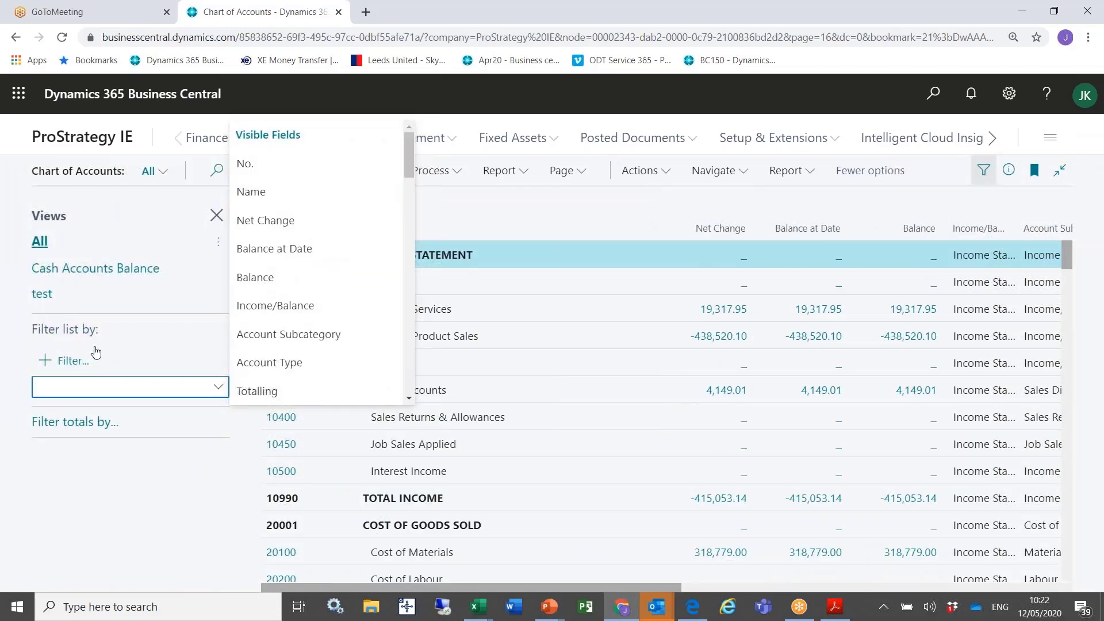
left_click(270, 306)
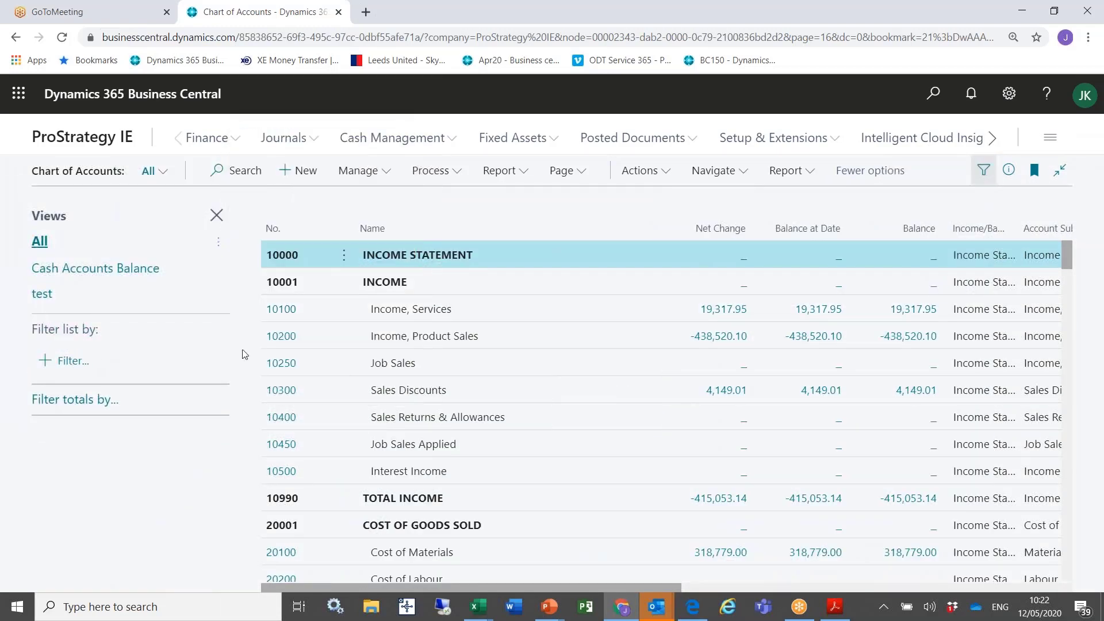
left_click(222, 378)
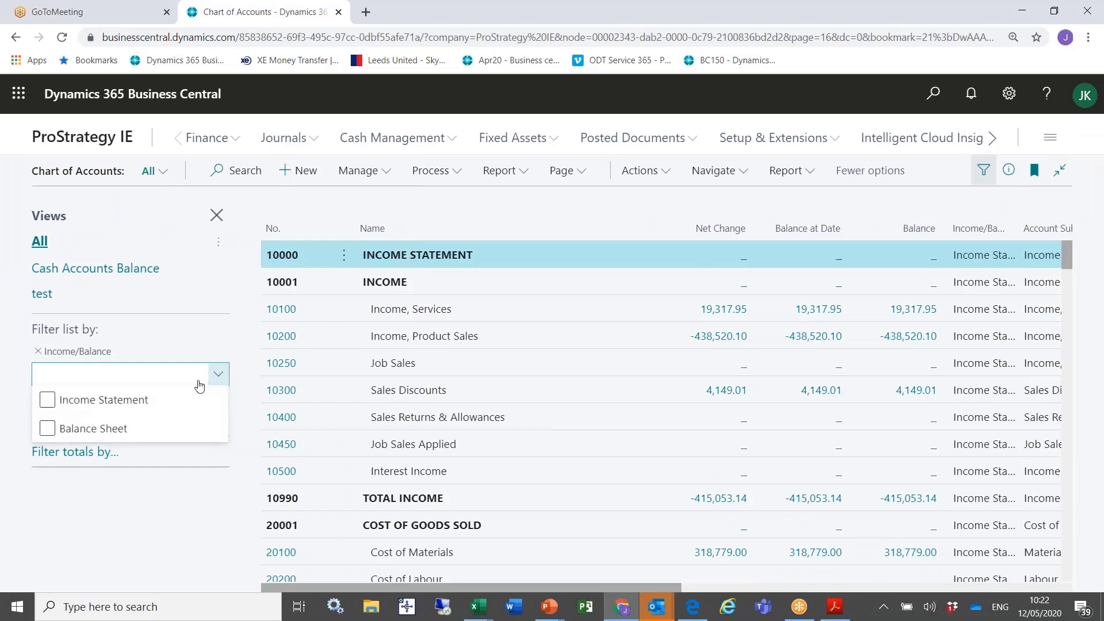
left_click(47, 400)
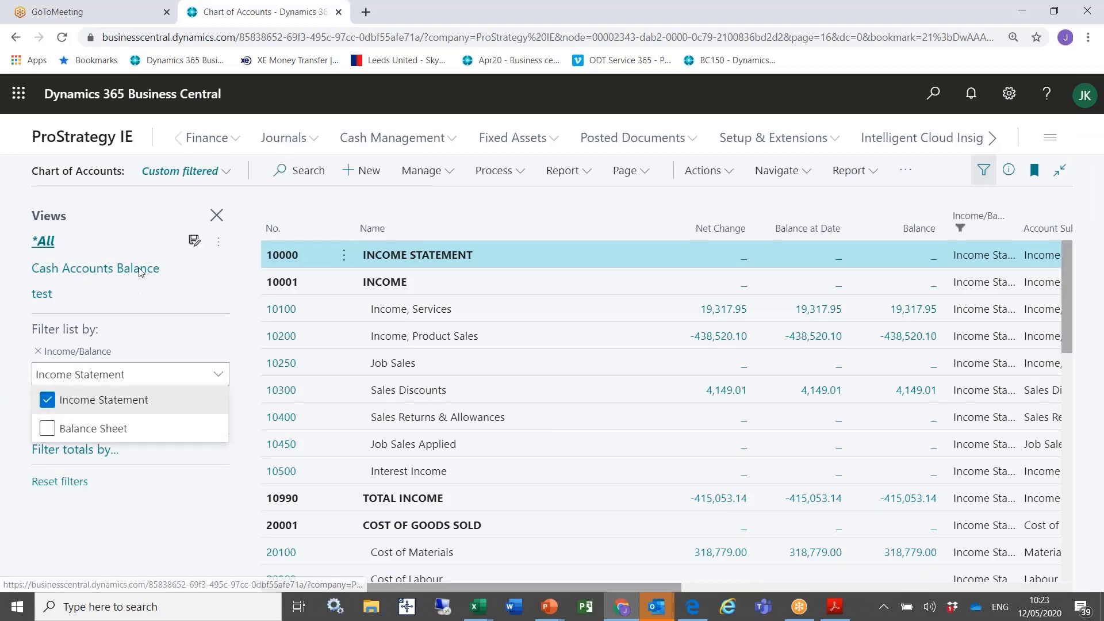
Step: Save the Income Statement filter as a view named PandL and close the filter pane
left_click(195, 241)
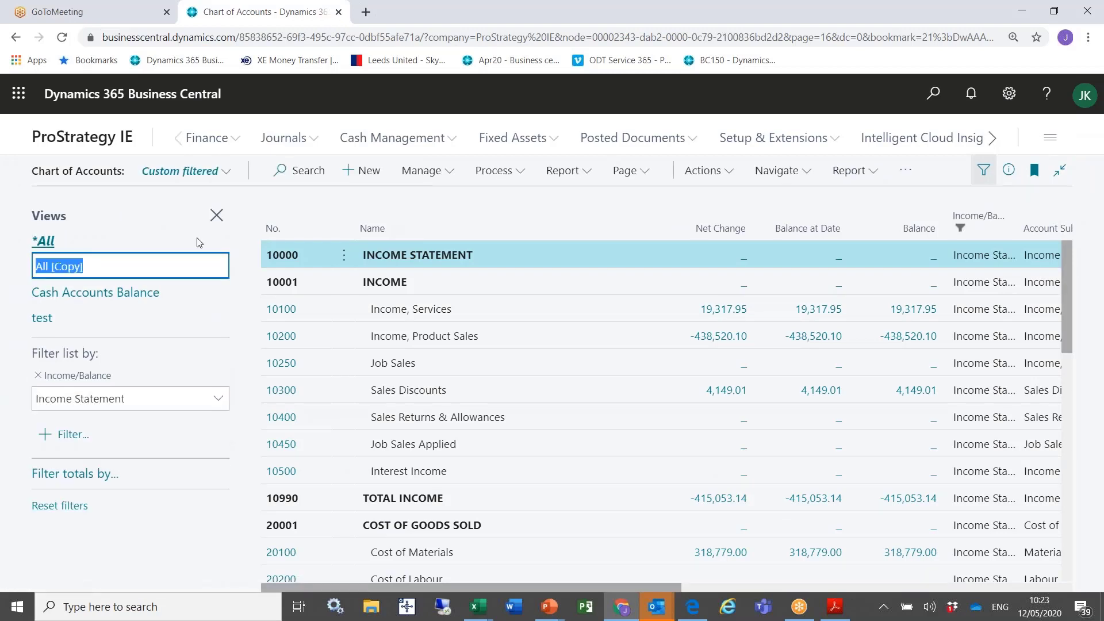
type("Pand")
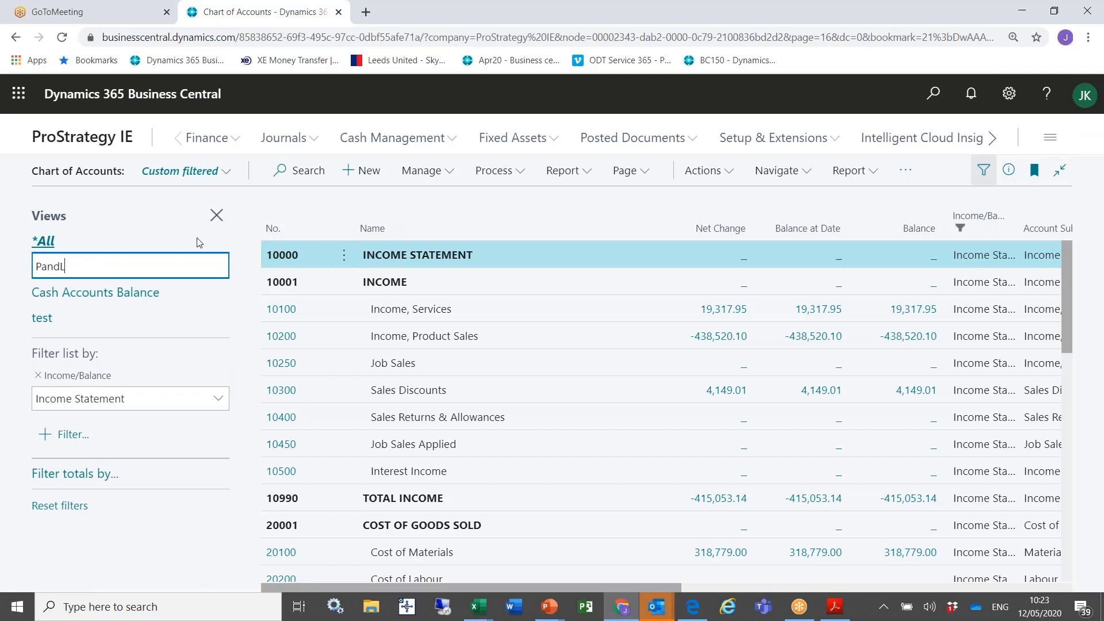
type("L")
key("Return")
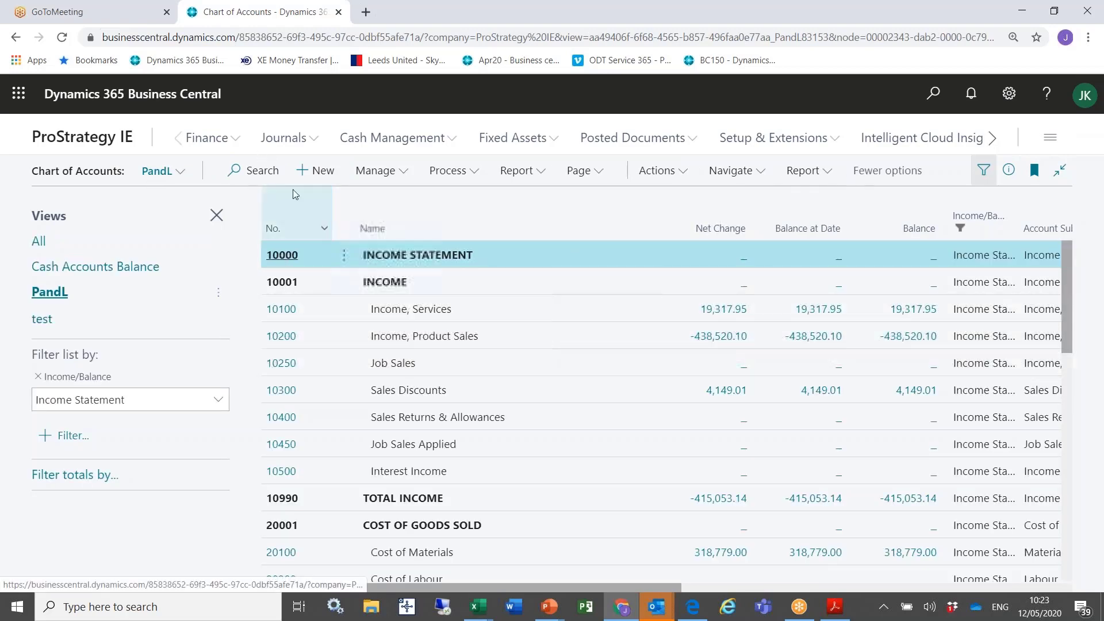
left_click(216, 215)
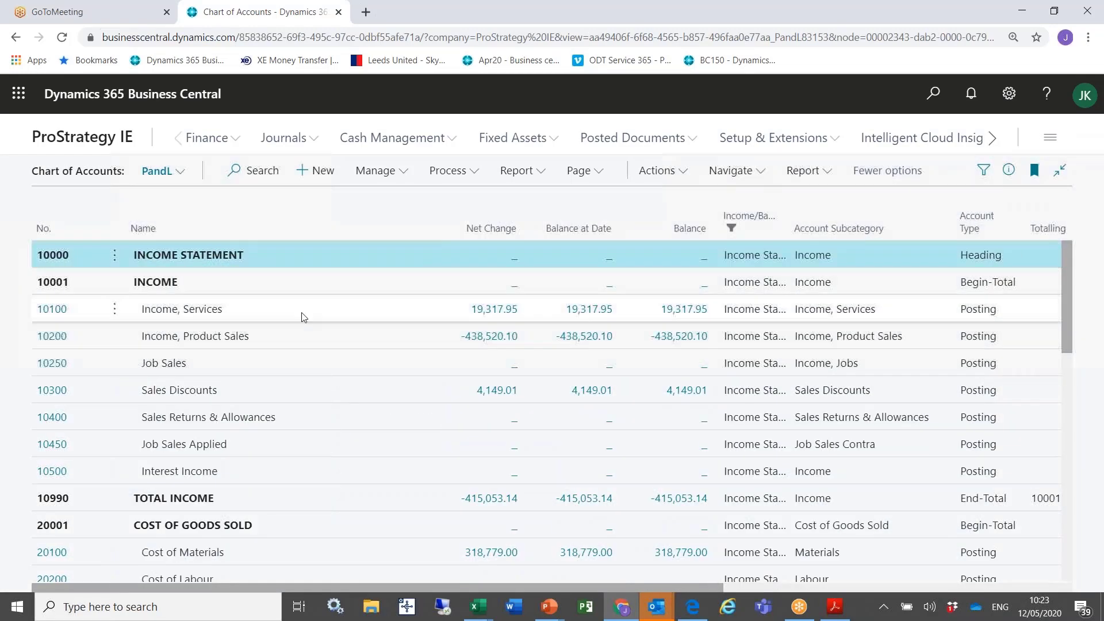
Step: Search the PandL account list for 101, then clear the search
left_click(258, 172)
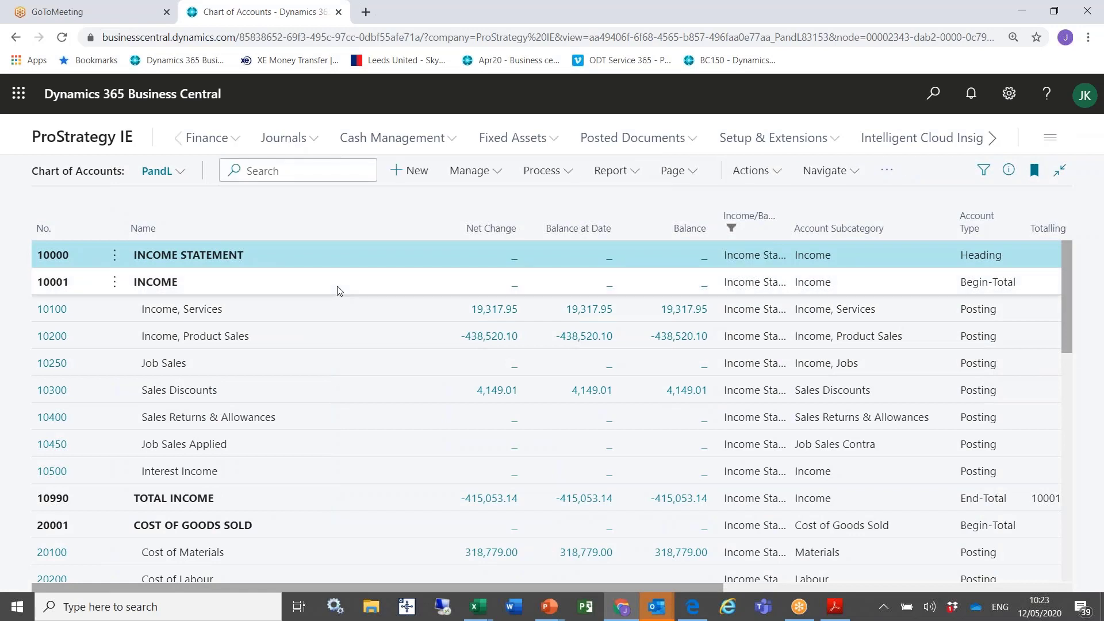
type("101")
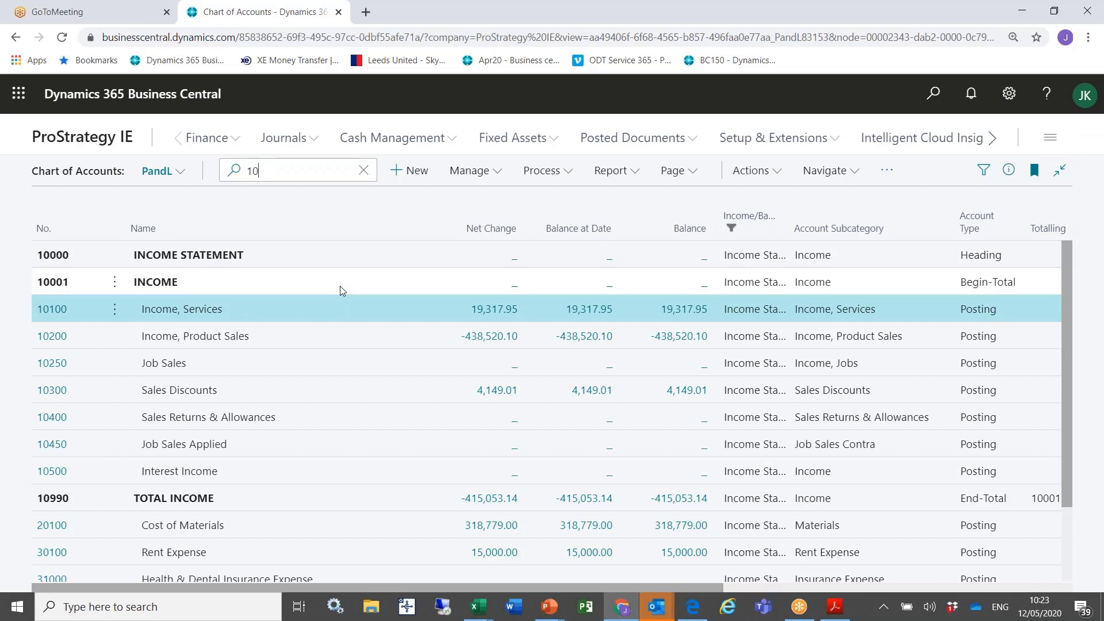
key("BackSpace")
key("BackSpace")
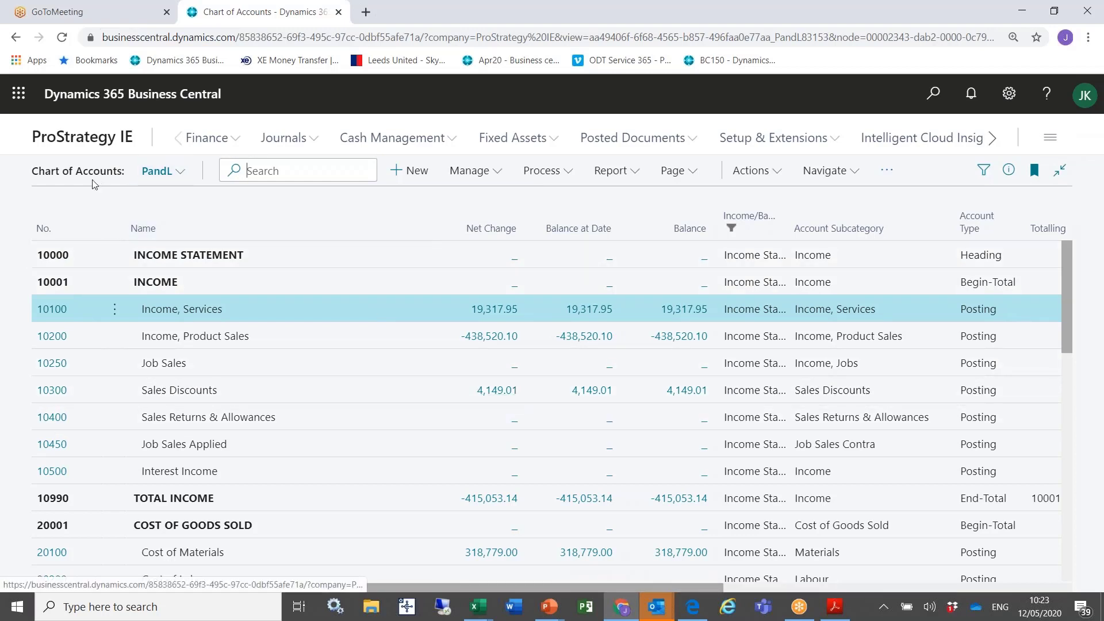
Step: Filter the PandL view's totals with a Date Filter of 01/12/18..31/12/18 and close the filter pane
left_click(984, 169)
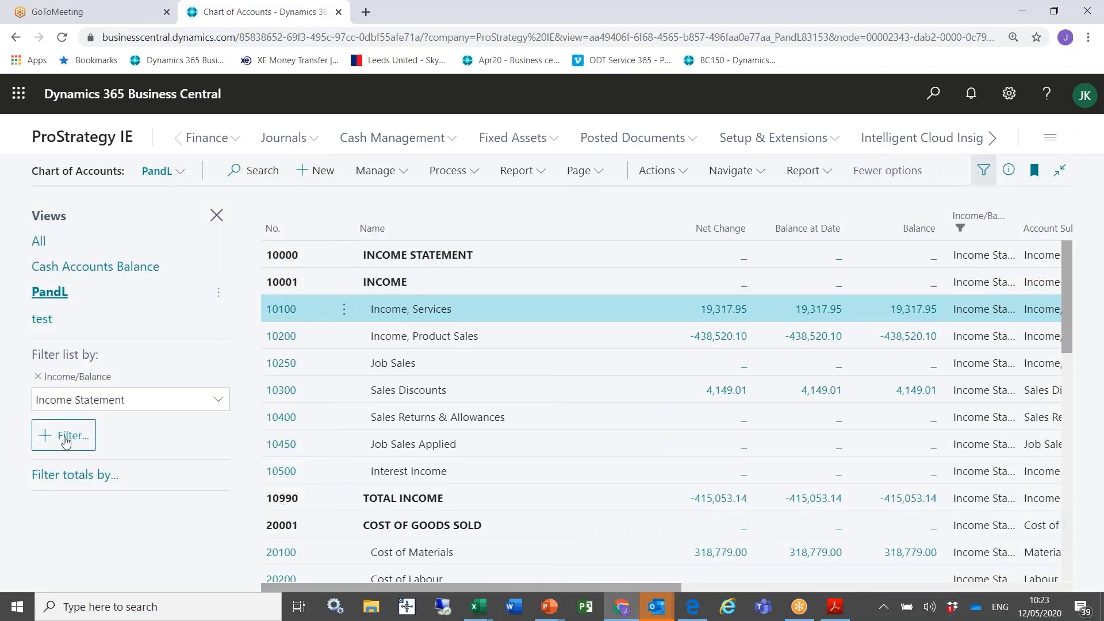
left_click(57, 477)
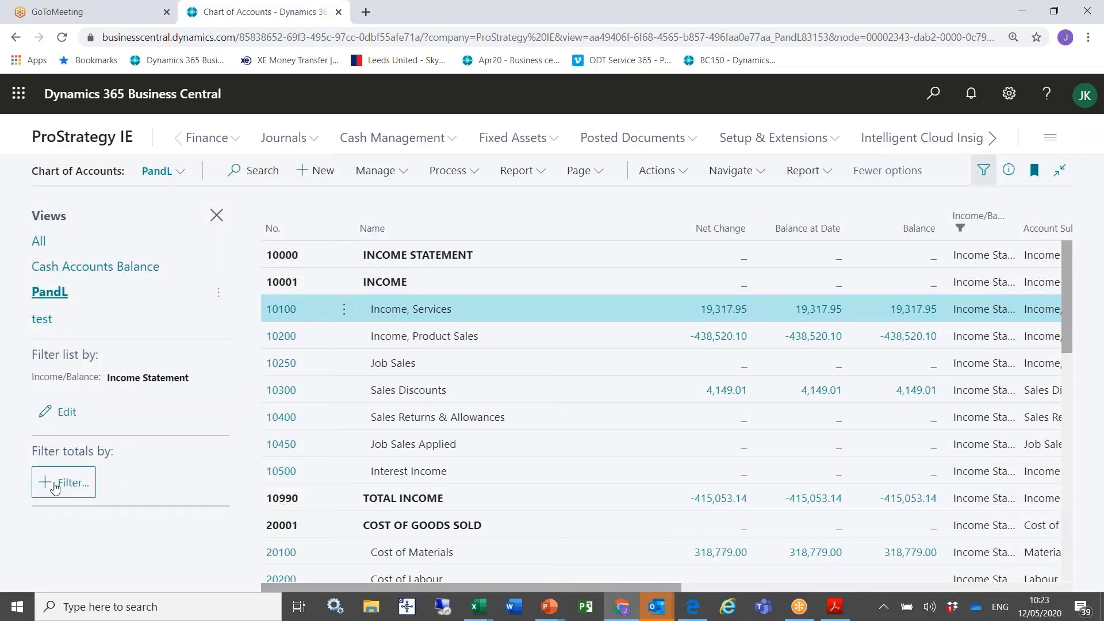
left_click(55, 486)
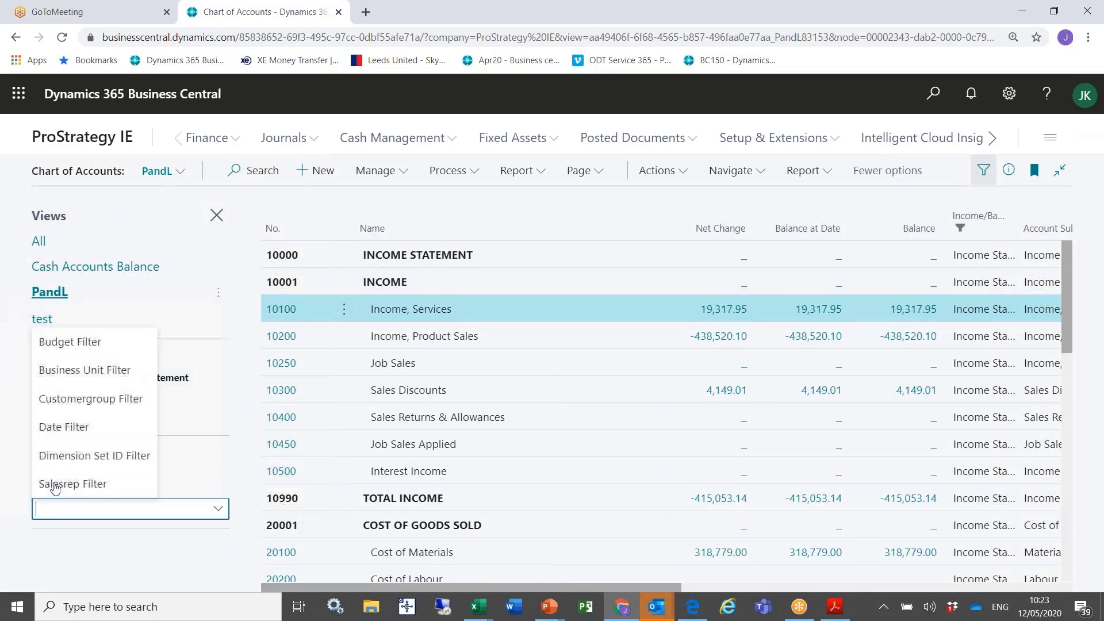
left_click(54, 435)
type("01/12/18")
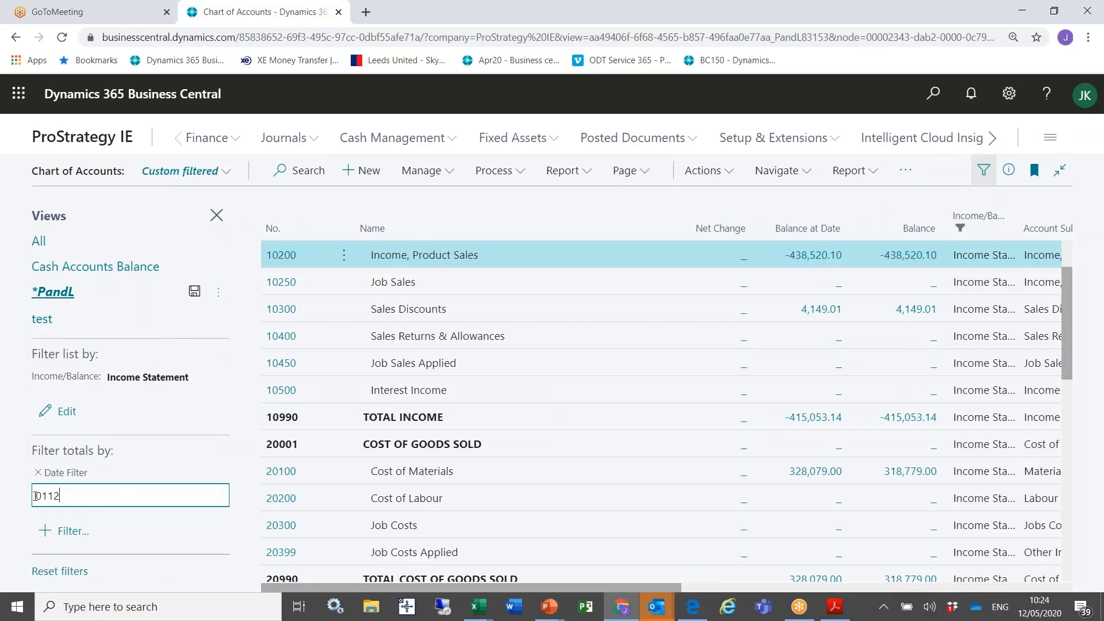
type("..31/12/18")
key("Tab")
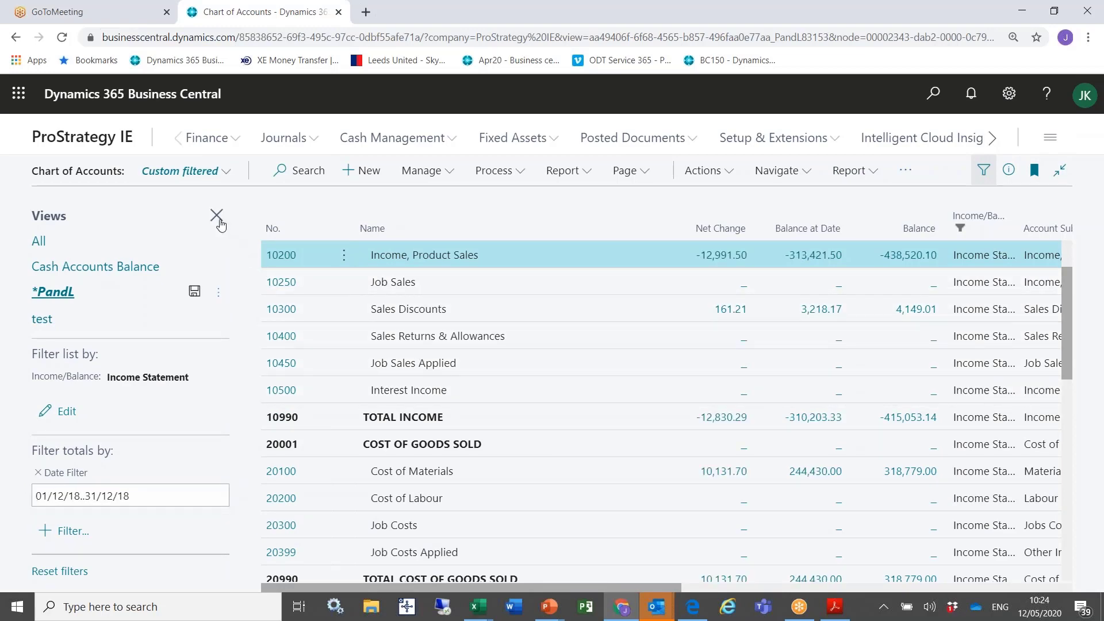
left_click(216, 216)
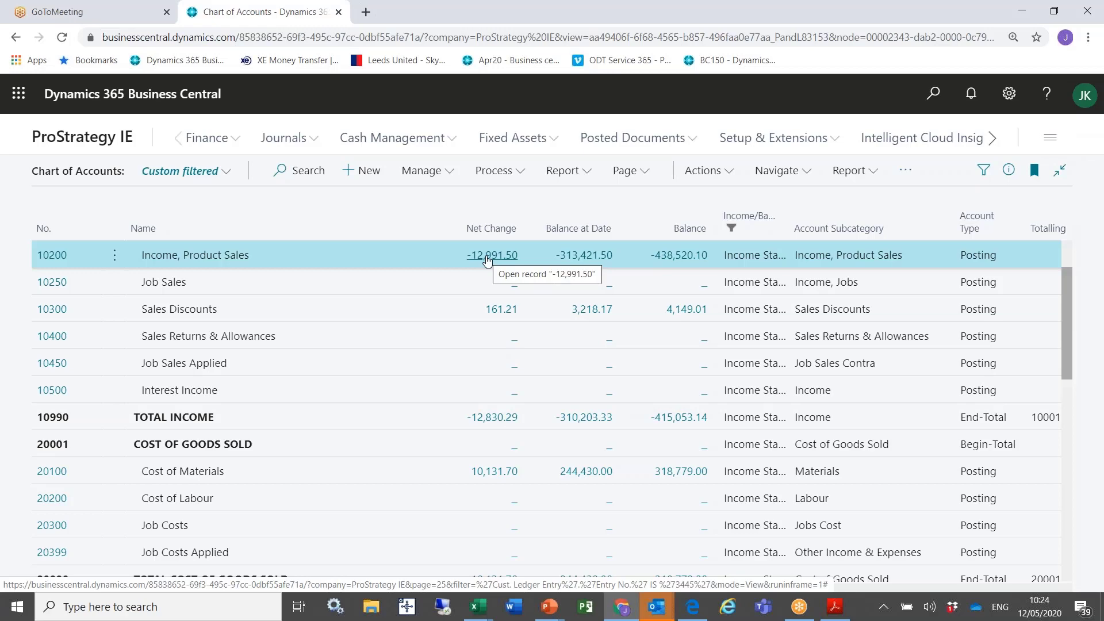
Step: Drill into the Balance at Date of Income, Product Sales and find the entries related to the 31/12/2018 invoice with Navigate
left_click(590, 257)
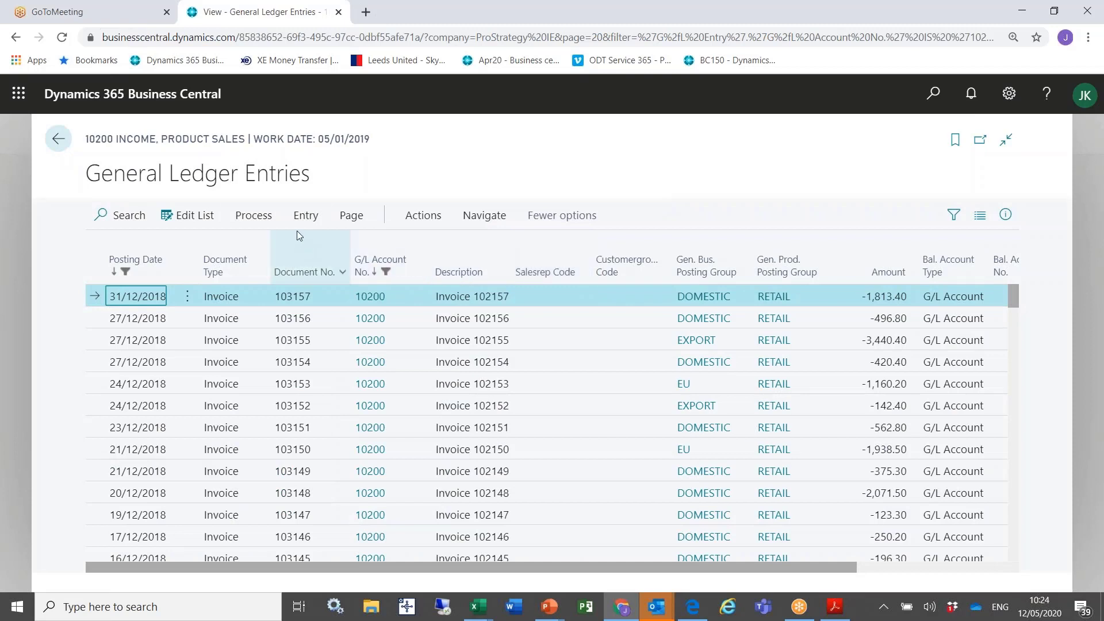
left_click(306, 215)
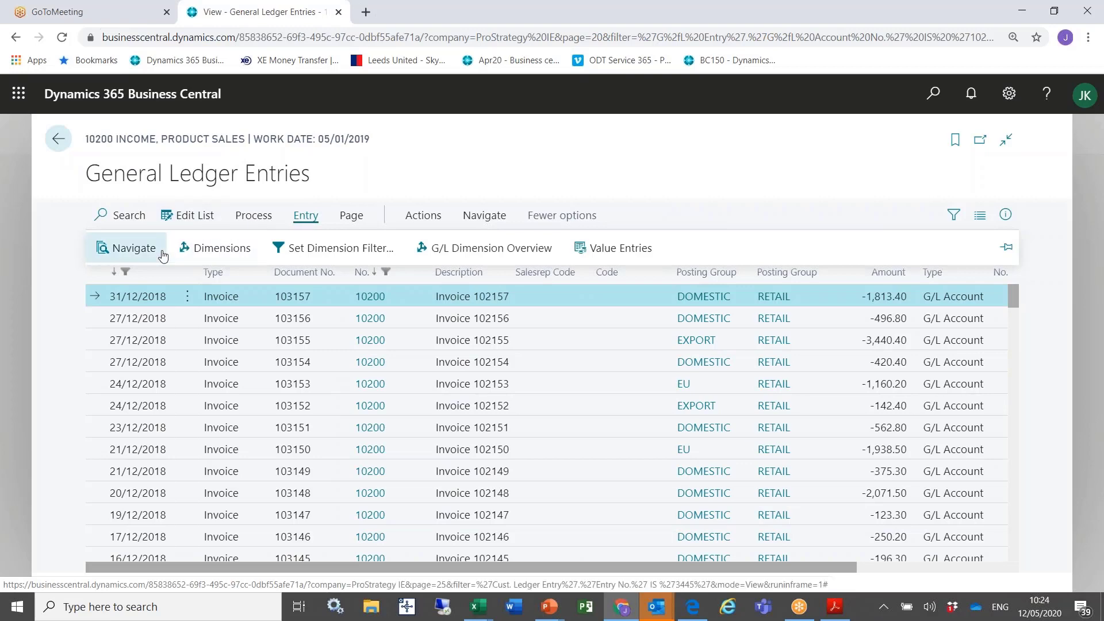
left_click(134, 248)
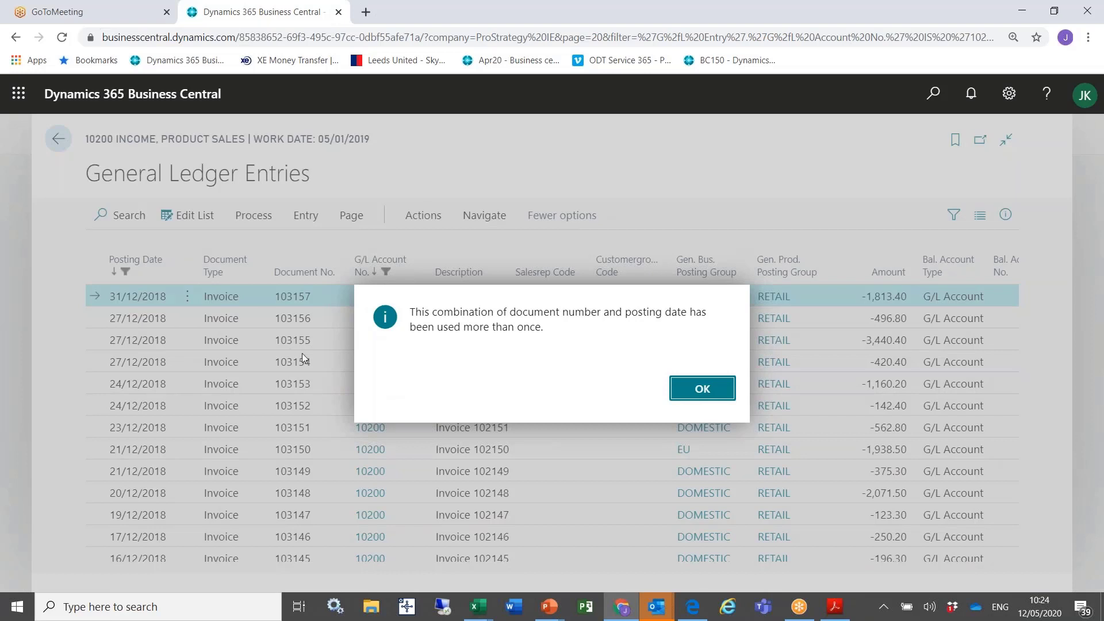
left_click(693, 396)
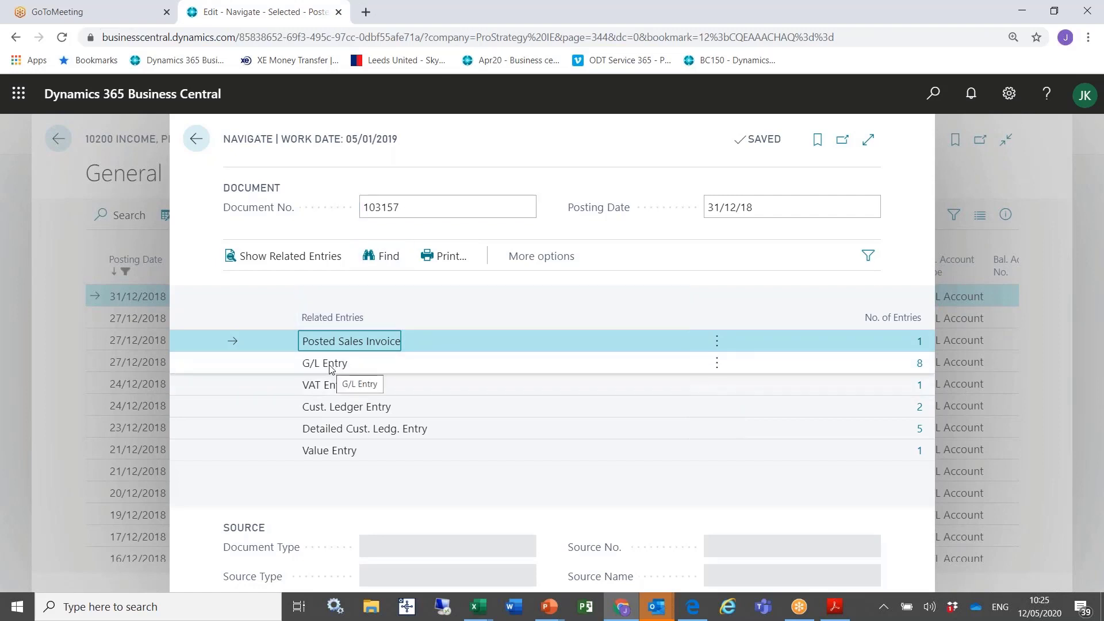
Step: Show the invoice's G/L entries, look up the accounts on the 10200, 10300 and 56100 lines, and return to the related entries
left_click(920, 368)
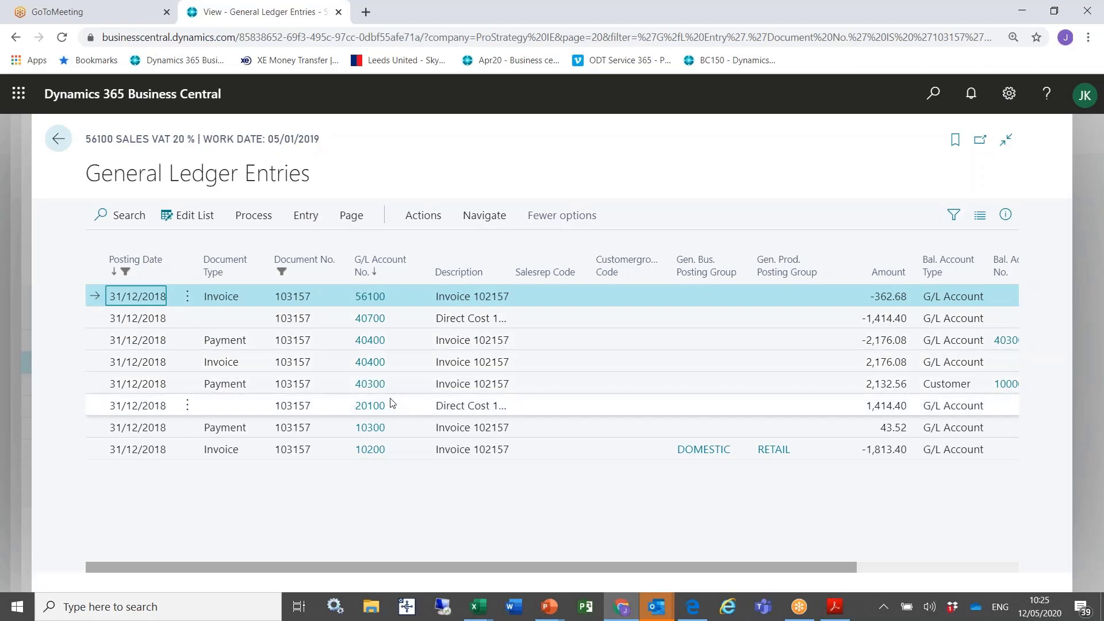
left_click(370, 449)
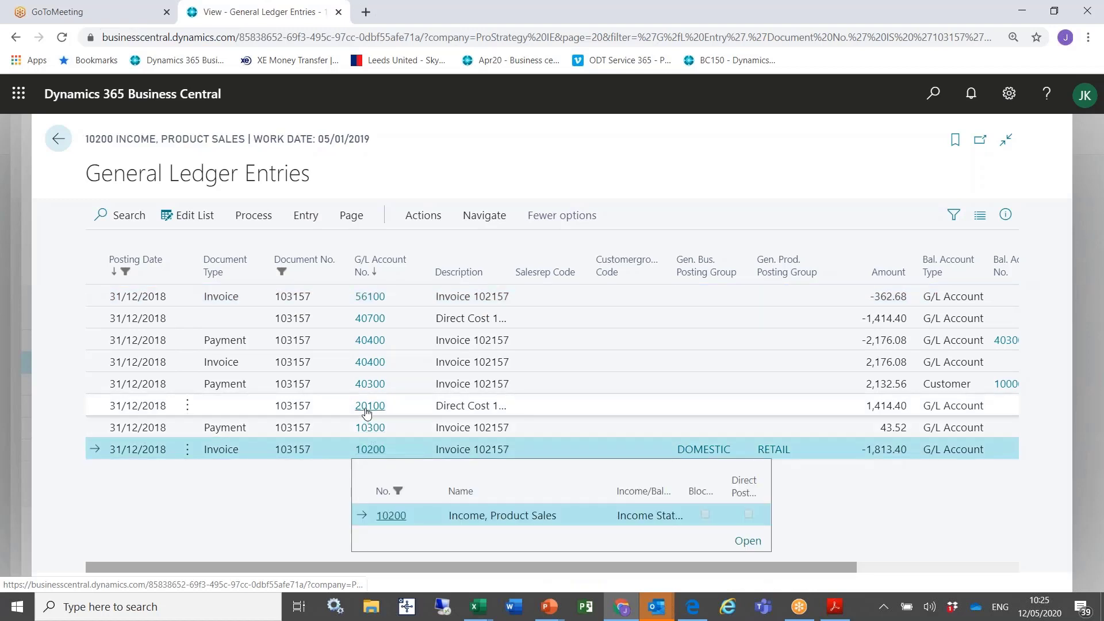
left_click(366, 431)
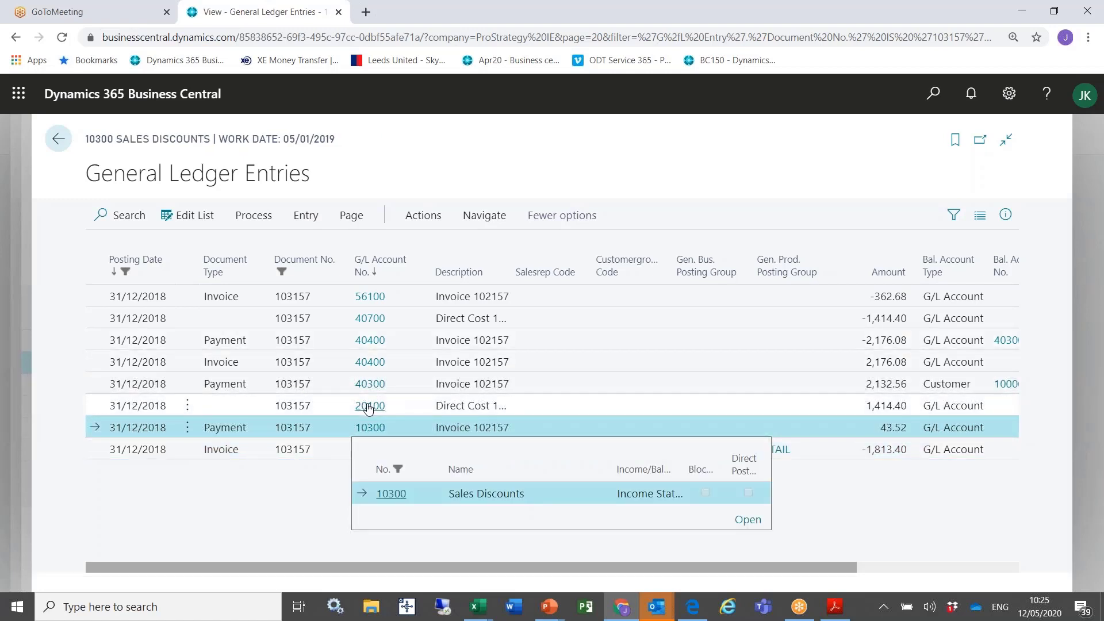
left_click(370, 296)
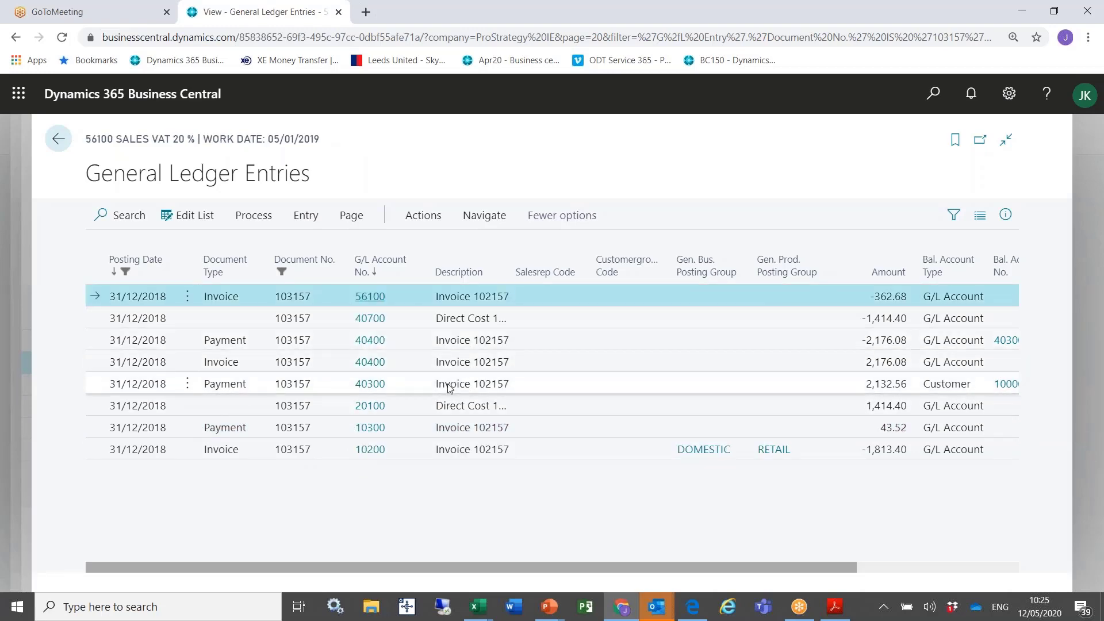
key("Escape")
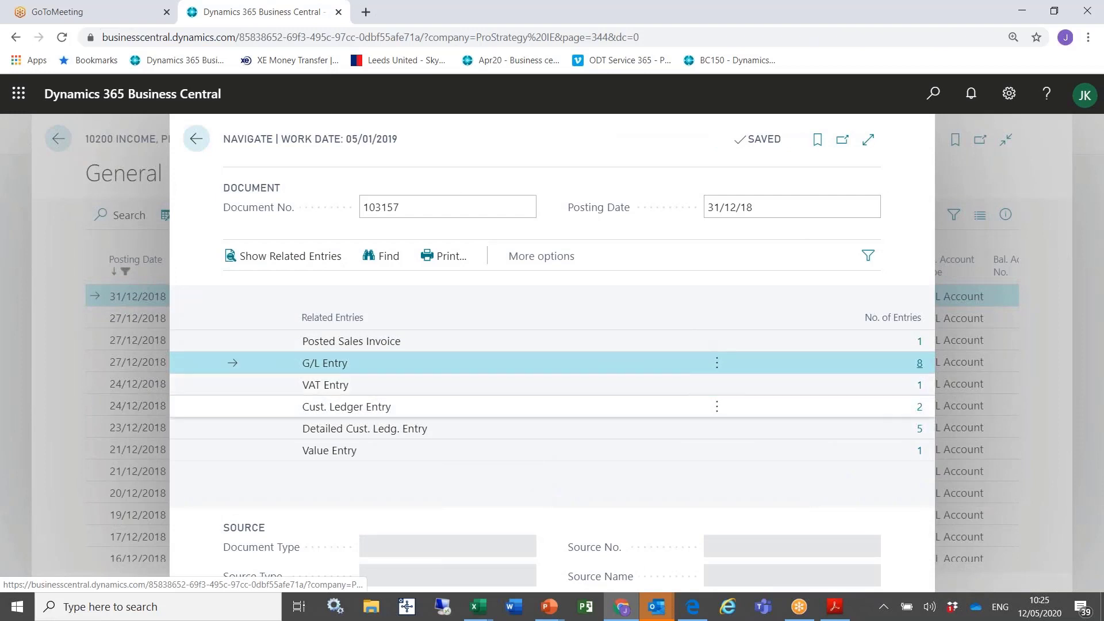
Step: View the invoice's VAT entry, then close the drill-down pages back to the Chart of Accounts
left_click(920, 385)
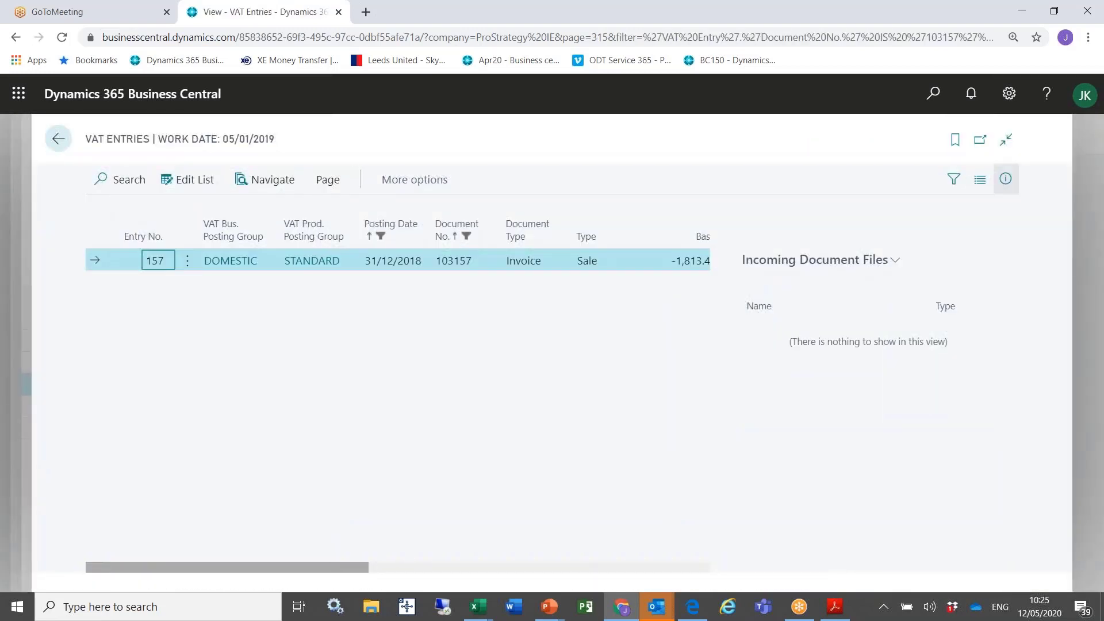
key("Escape")
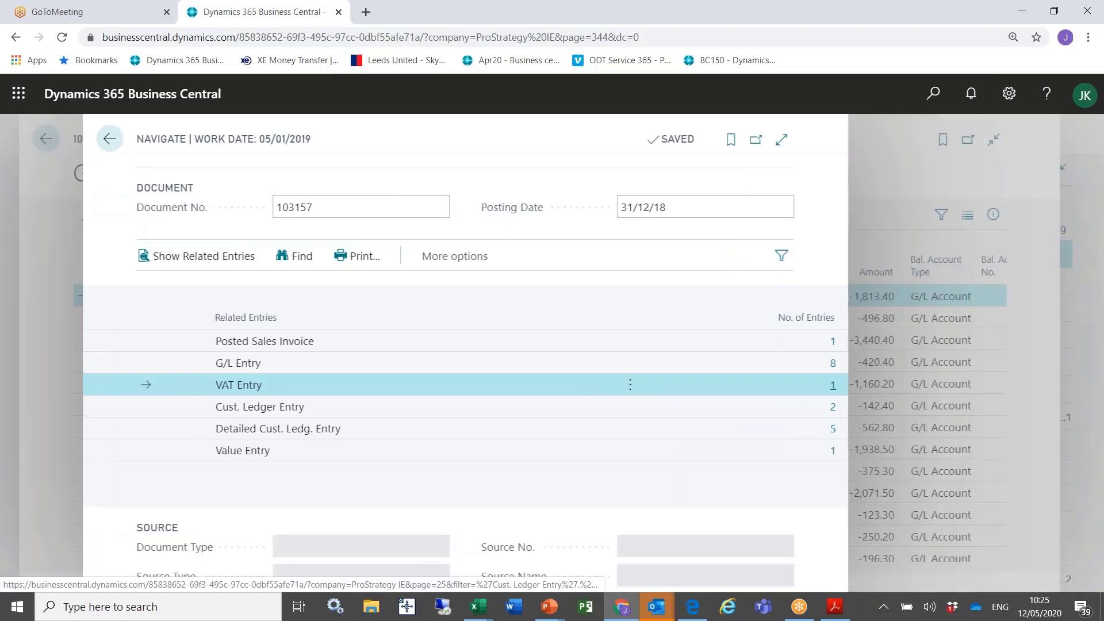
key("Escape")
key("Escape")
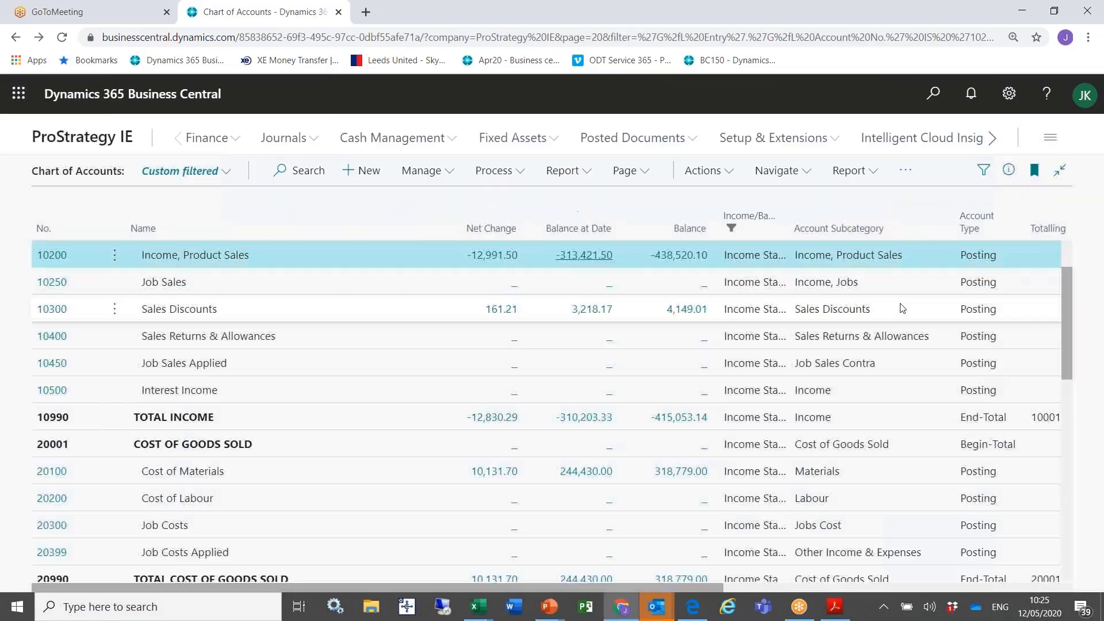
Step: Show the G/L Account Balance/Budget for account 10200, Income, Product Sales, with a Date Filter of 010119..311219
left_click(773, 172)
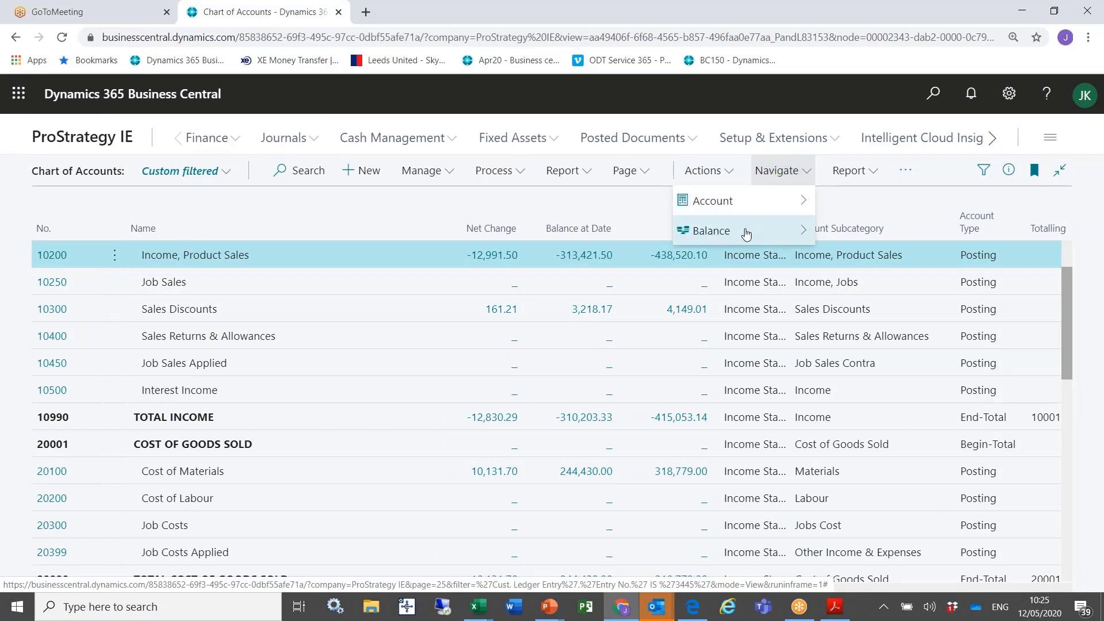
mouse_move(746, 231)
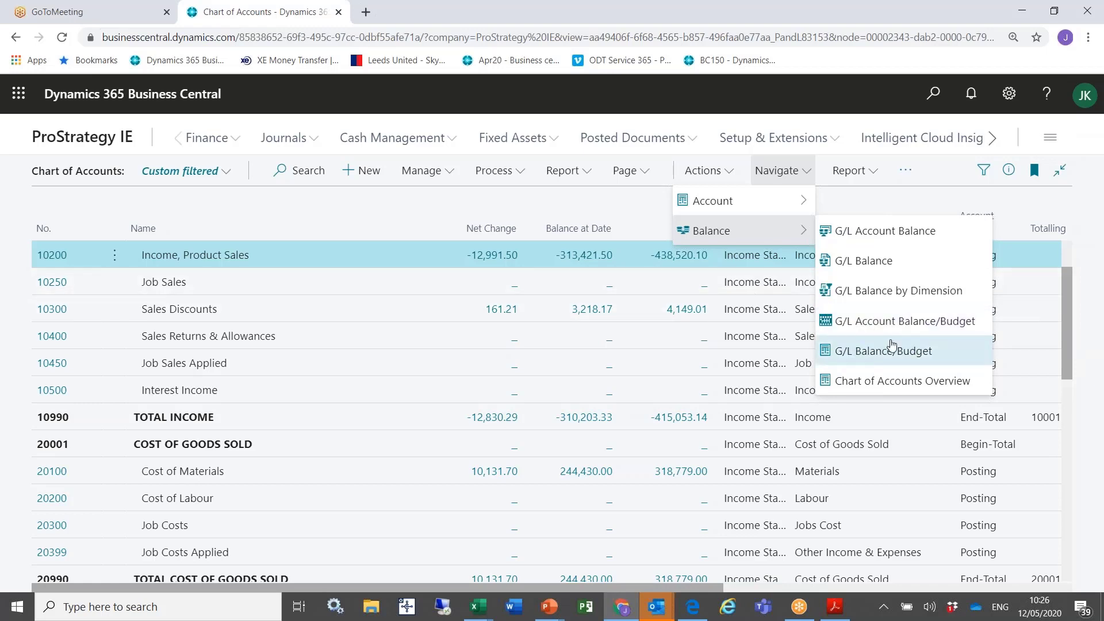
left_click(892, 322)
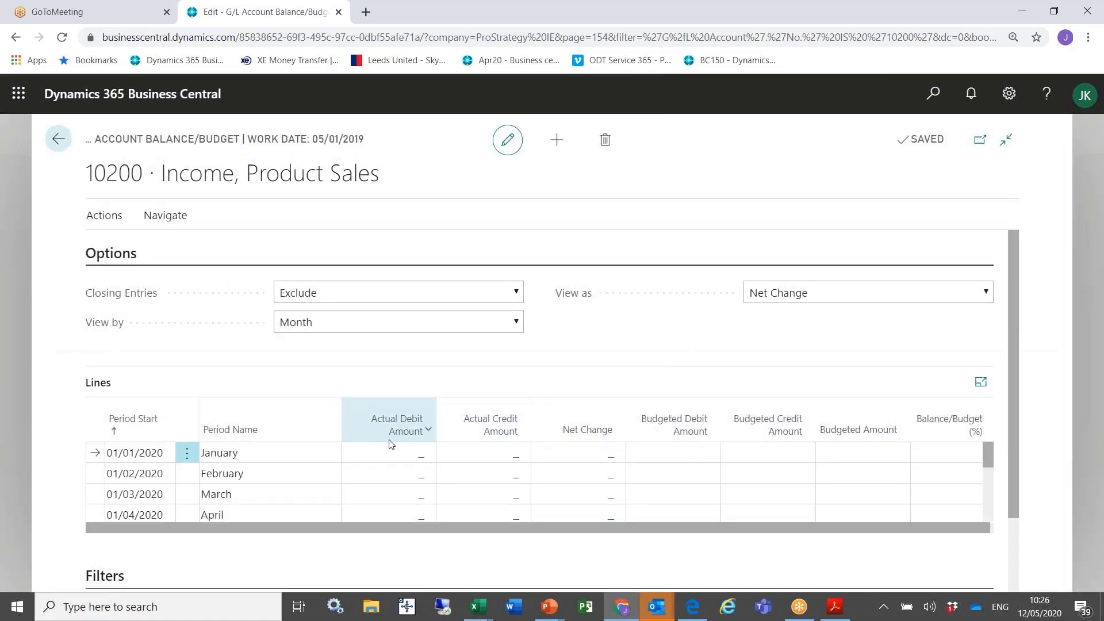
scroll(389, 444, "down", 5)
left_click_drag(375, 521, 243, 525)
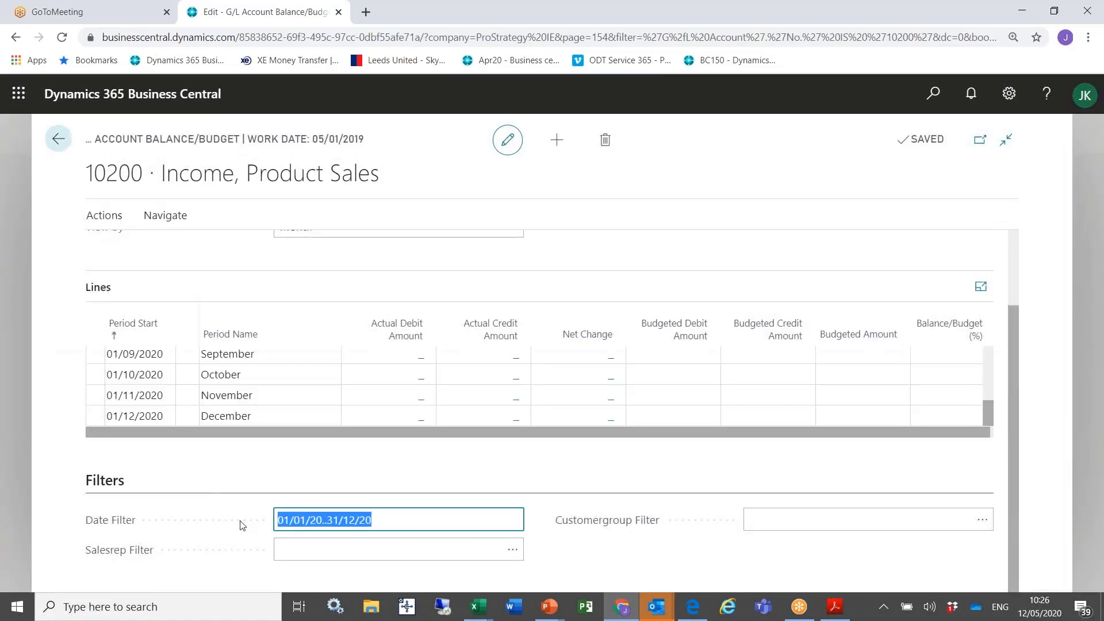
type("011")
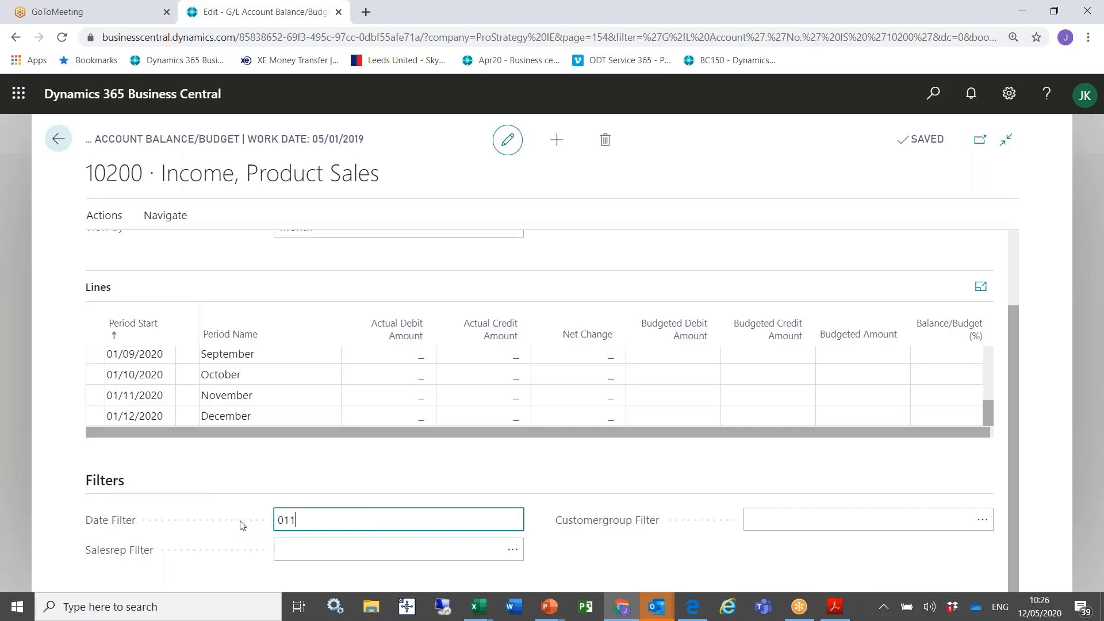
type("0119..311219")
key("Tab")
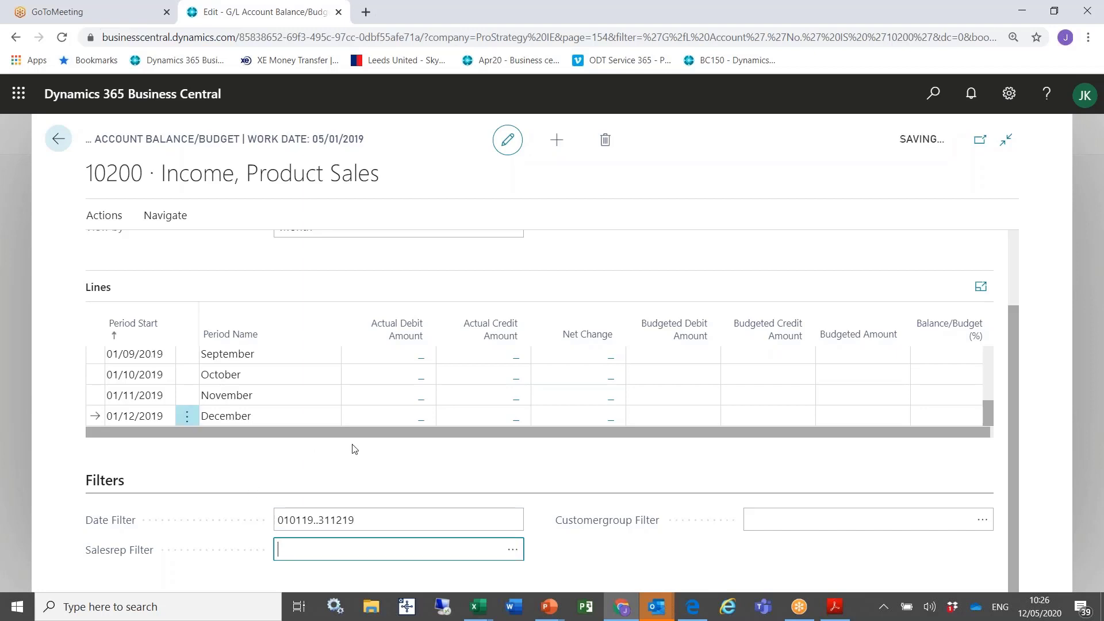
Step: Drill into January 2019's Actual Credit Amount to view its ledger entries, then return to the Chart of Accounts
left_click(426, 361)
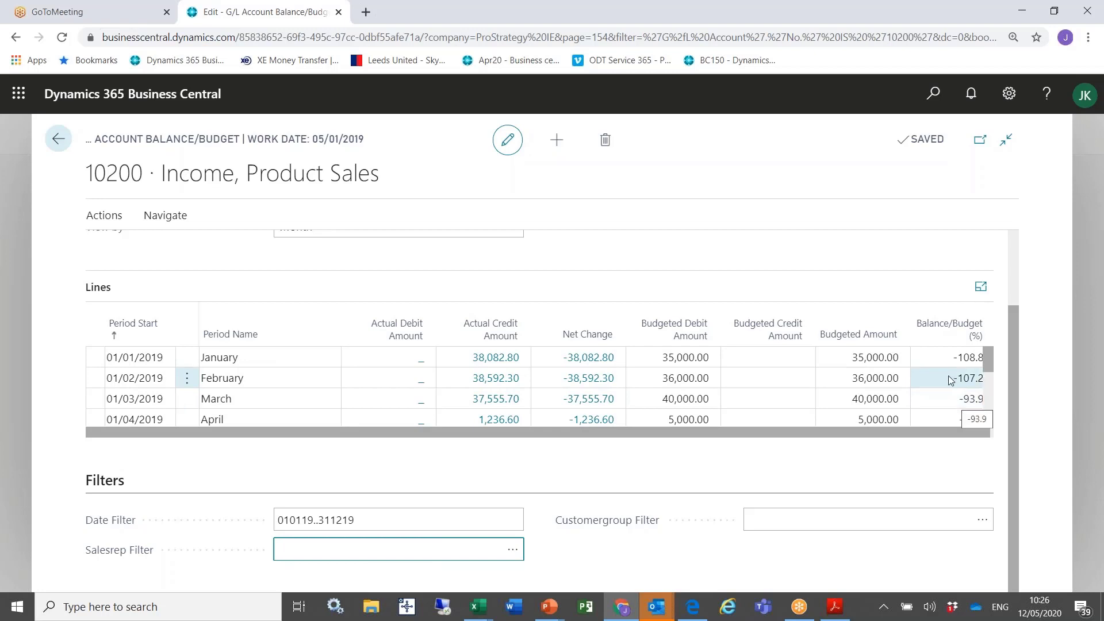
left_click(490, 362)
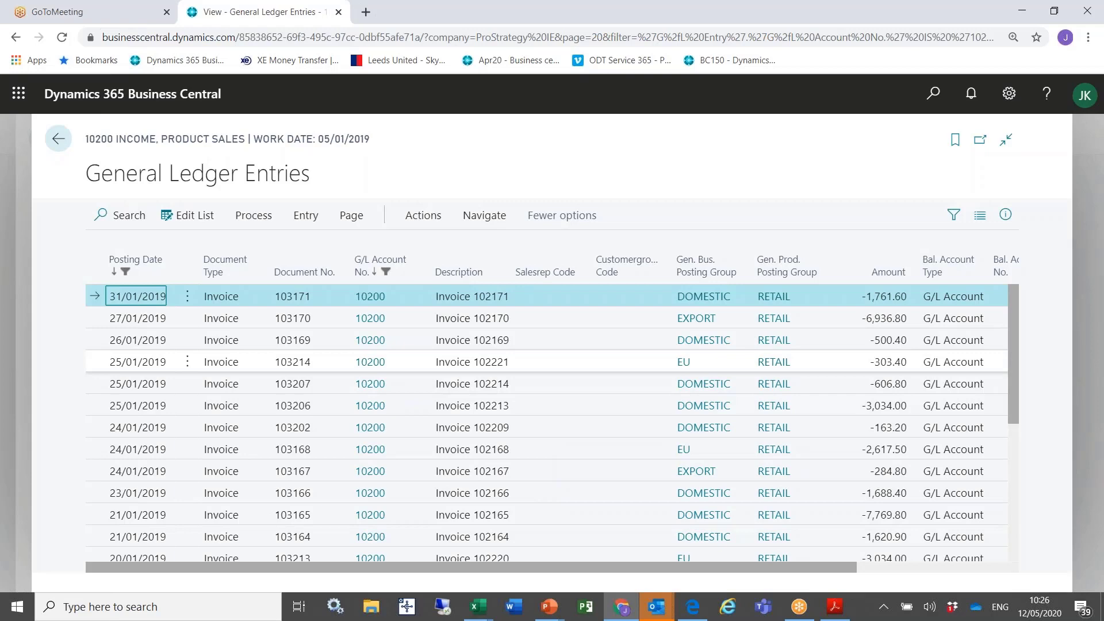
key("Escape")
key("Escape")
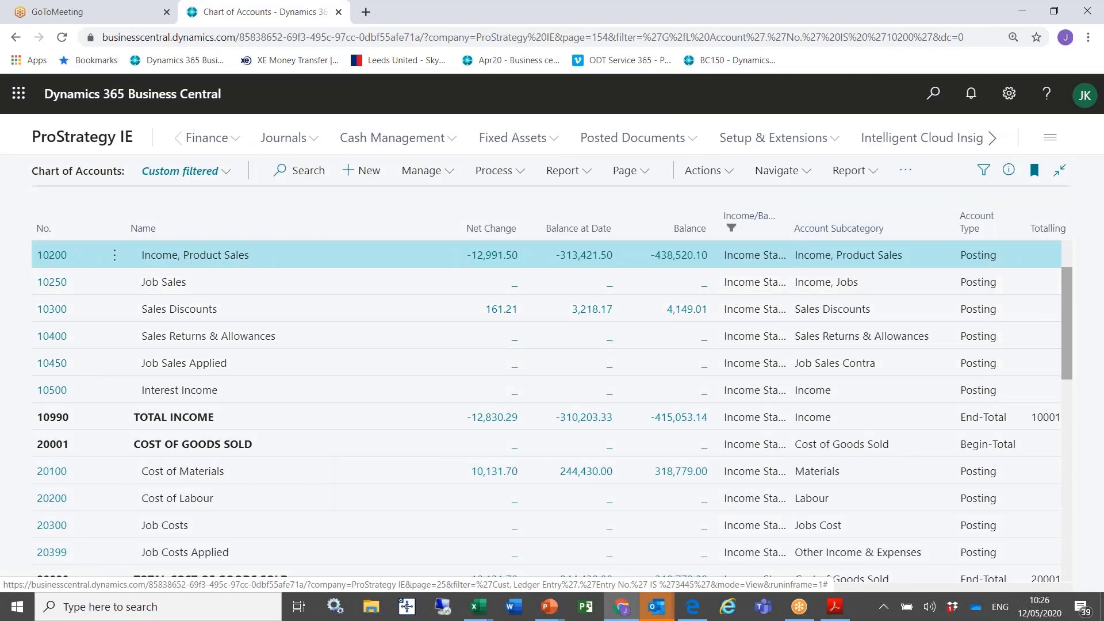
Step: Go to the Account Schedules from the home page and open the M-INCOME schedule without making a copy
left_click(86, 138)
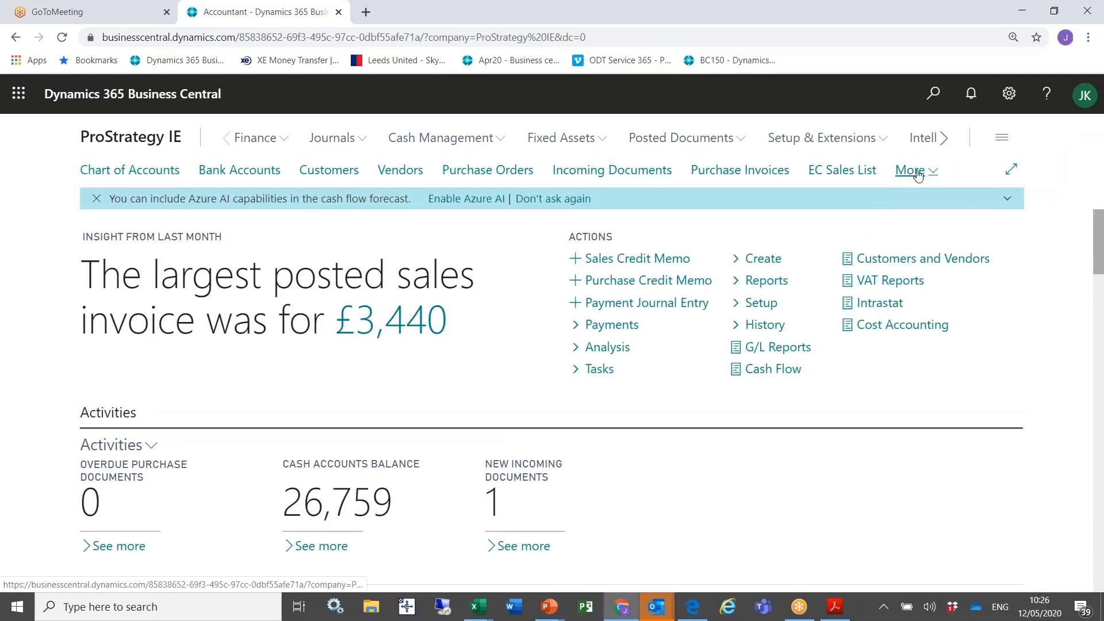
left_click(920, 171)
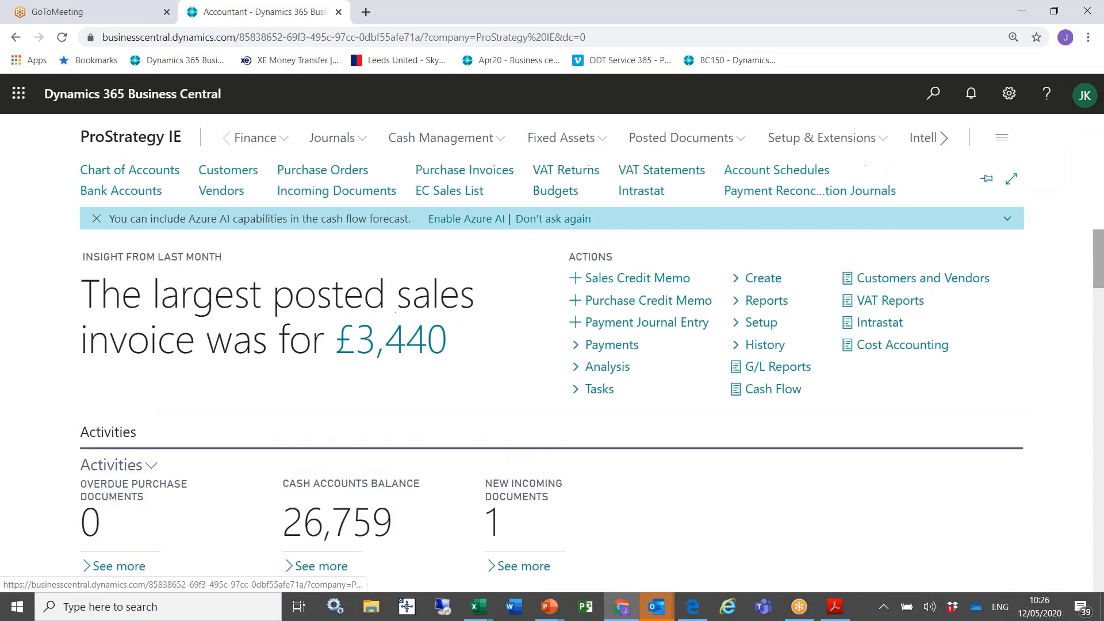
left_click(767, 170)
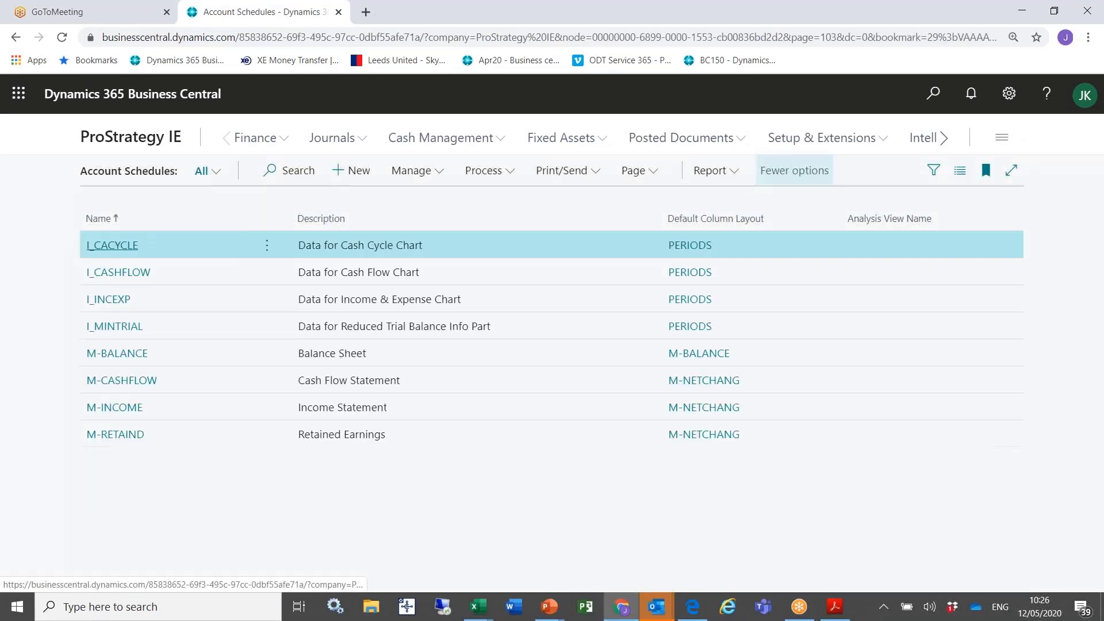
left_click(107, 412)
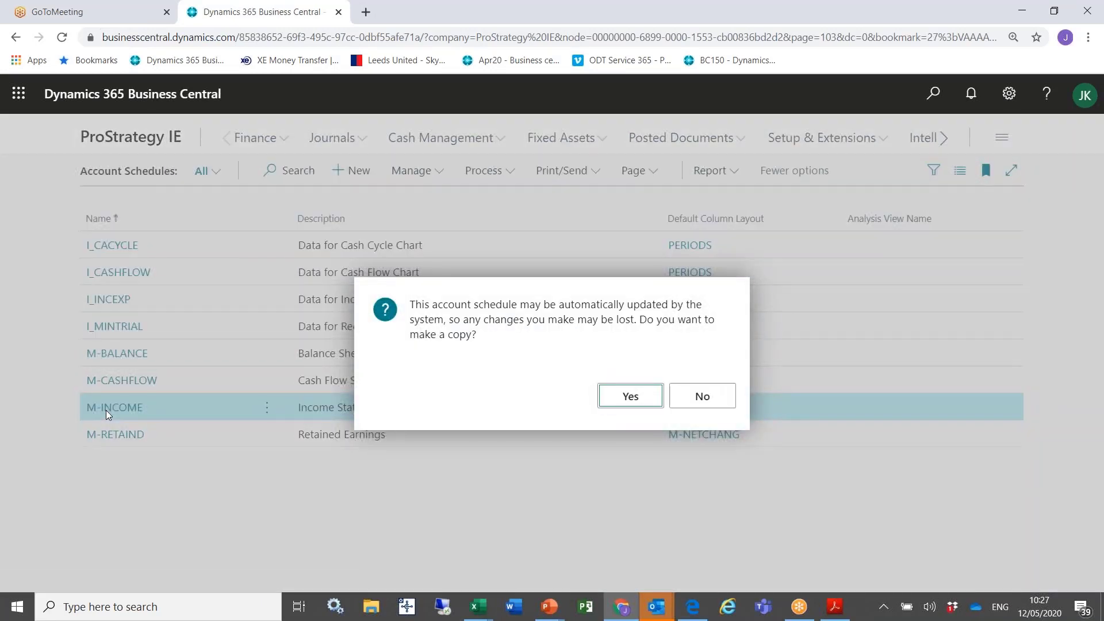
left_click(702, 398)
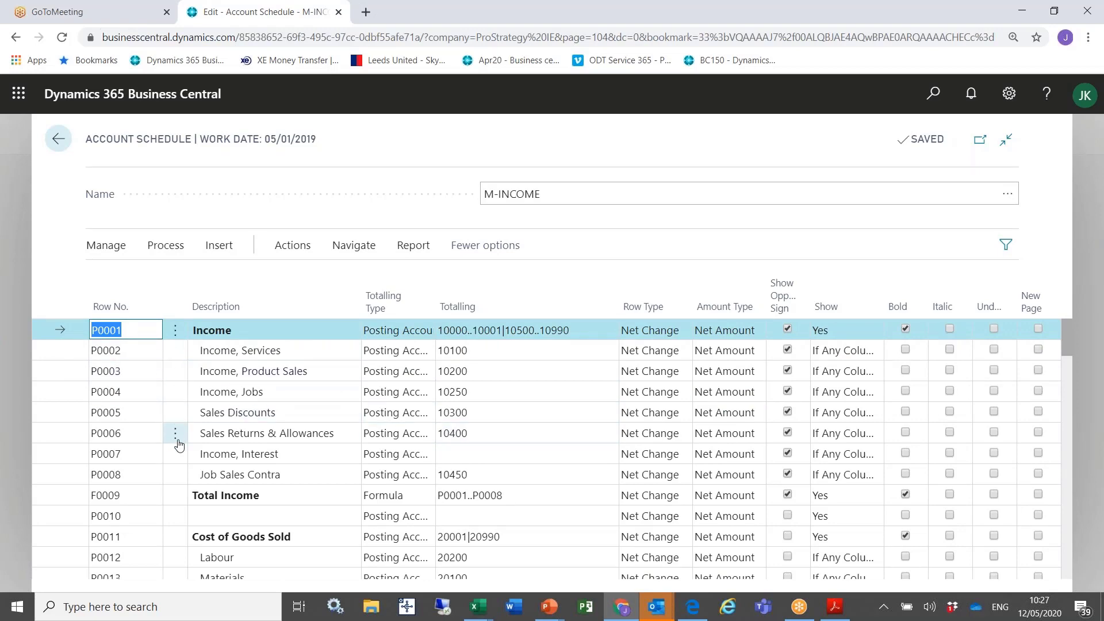
Step: Examine the M-INCOME schedule's rows from Income to Total Expense, including their totalling accounts and formulas
scroll(179, 445, "down", 7)
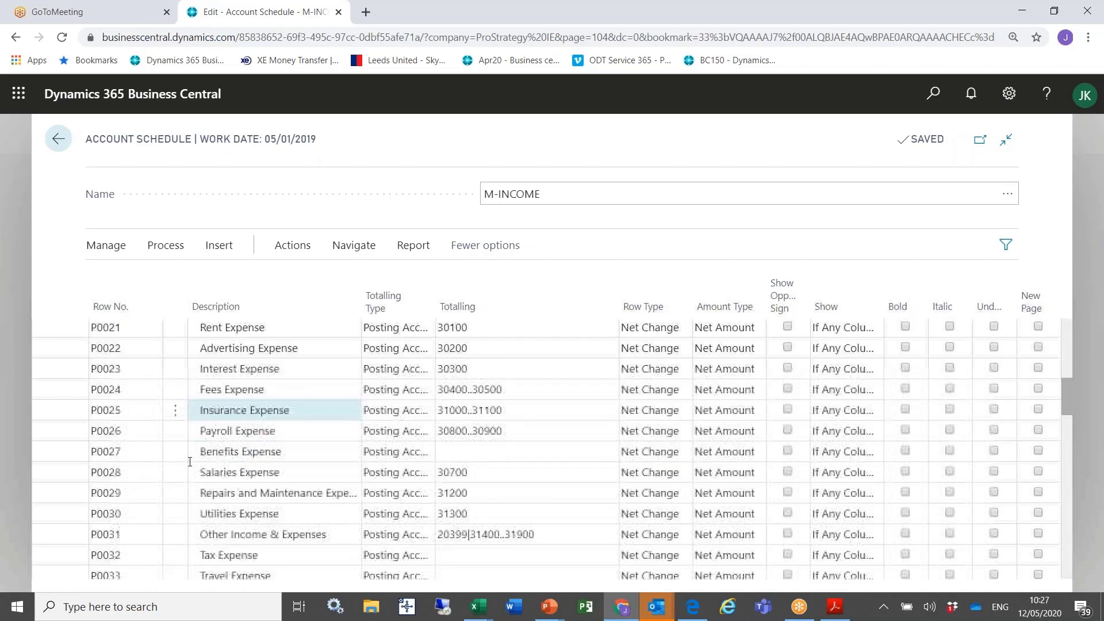
scroll(190, 462, "down", 3)
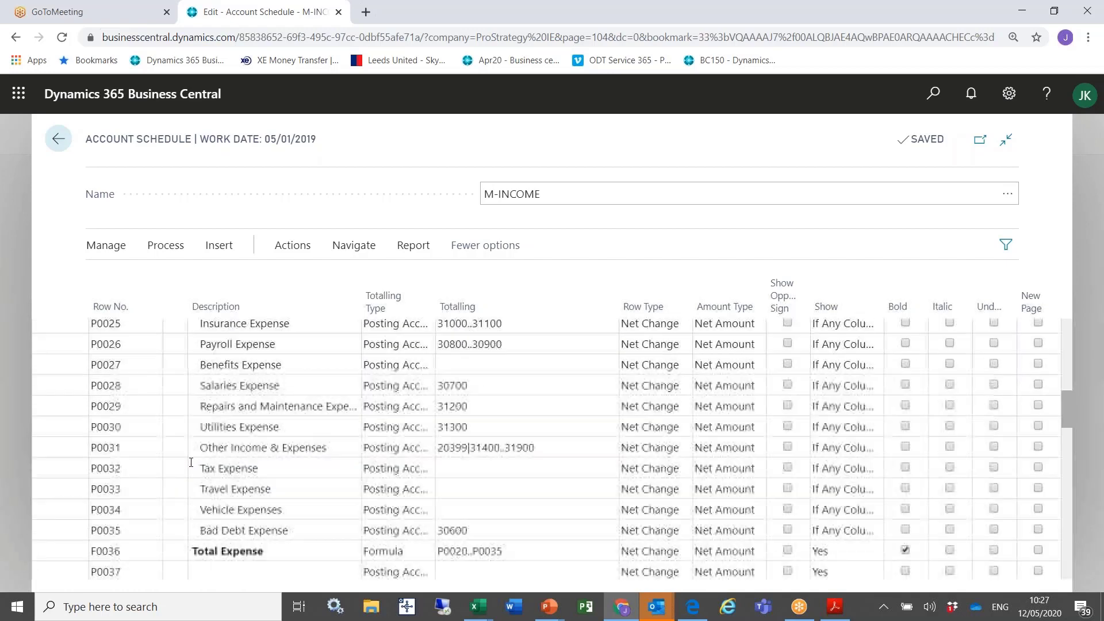
scroll(191, 462, "up", 8)
scroll(191, 462, "down", 7)
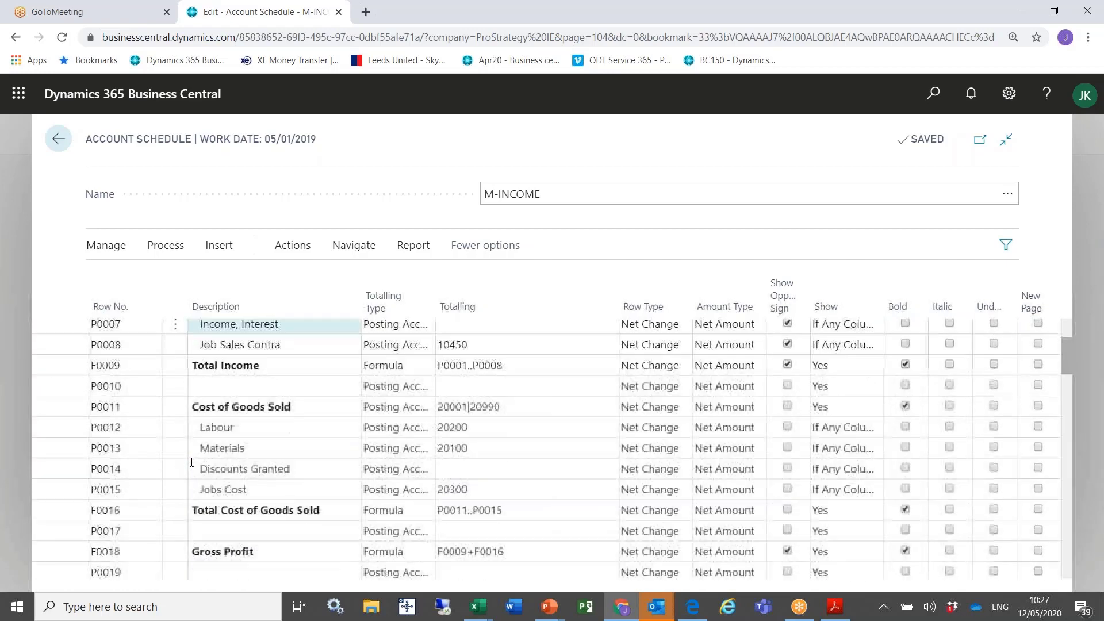
scroll(191, 462, "up", 3)
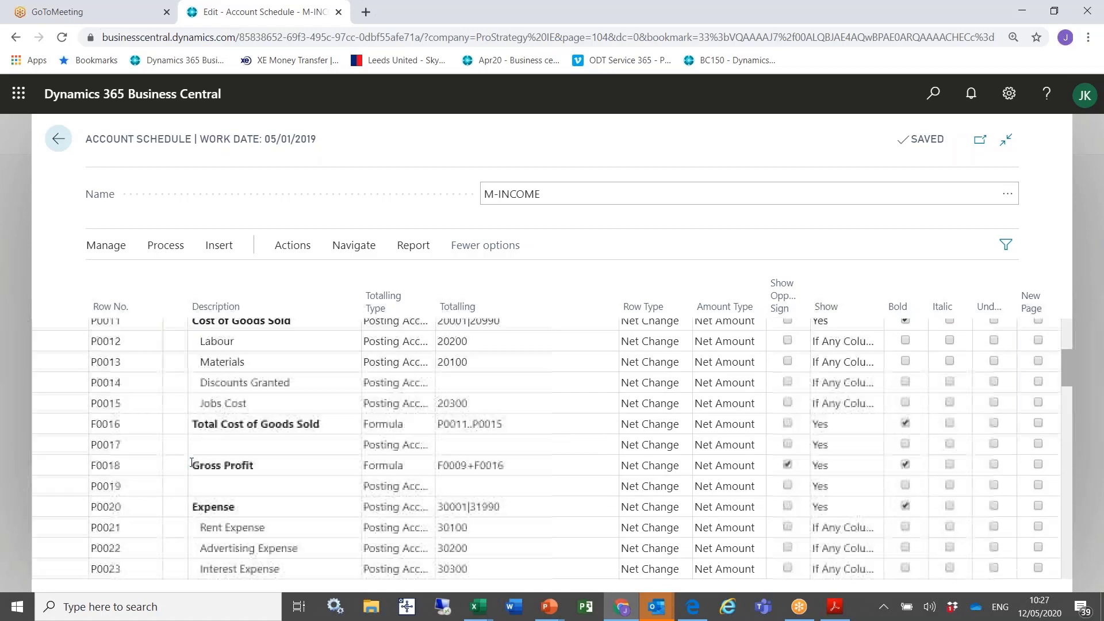
scroll(192, 465, "down", 1)
scroll(192, 465, "down", 8)
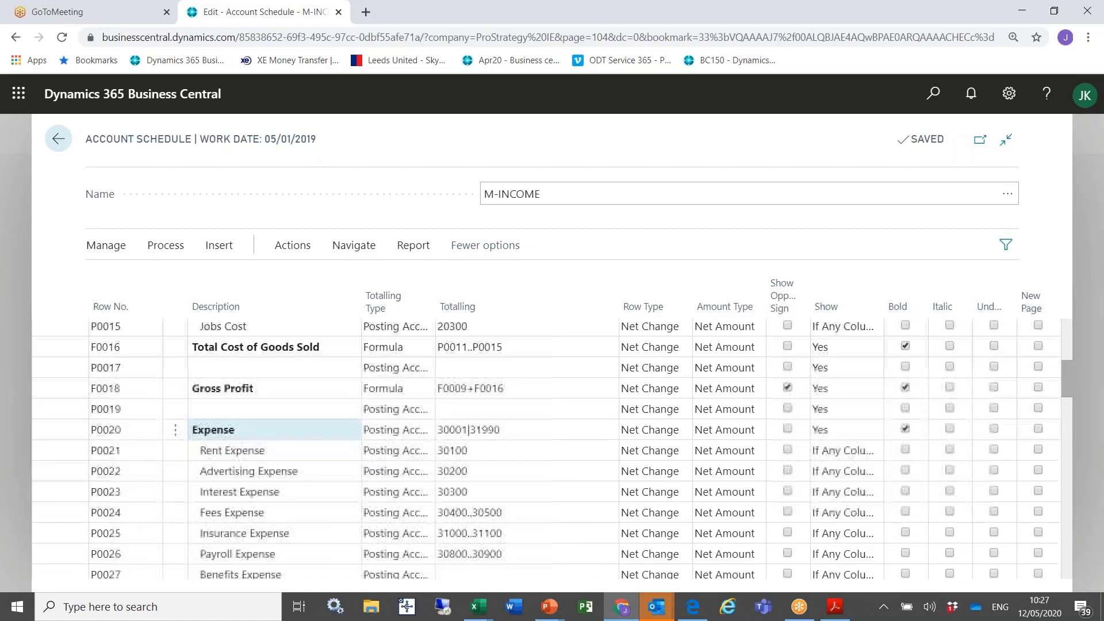
scroll(194, 463, "up", 12)
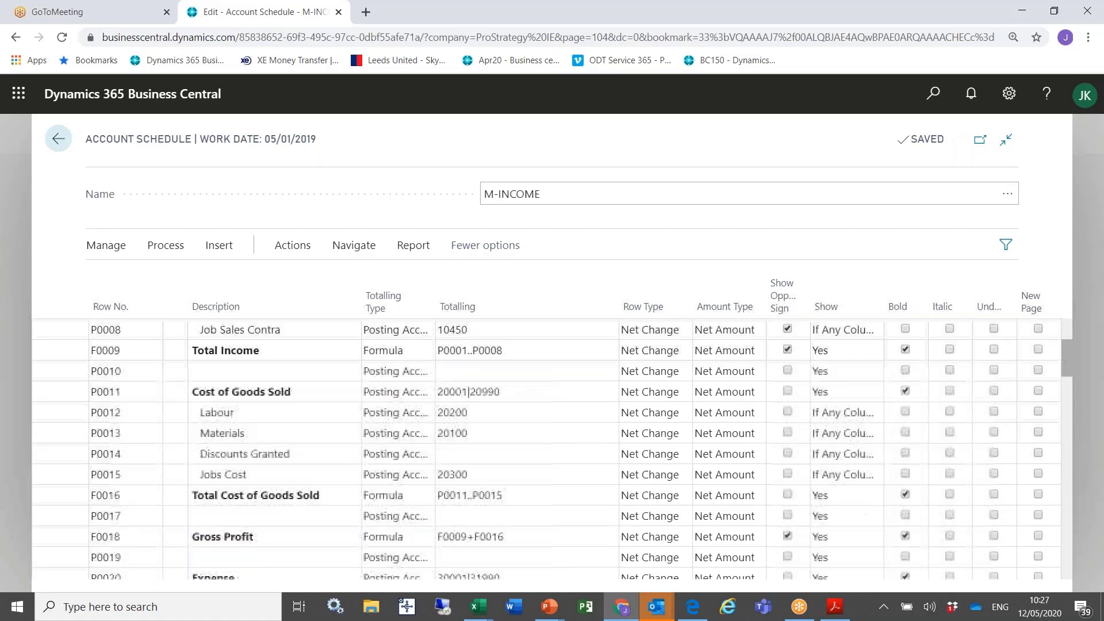
left_click(151, 329)
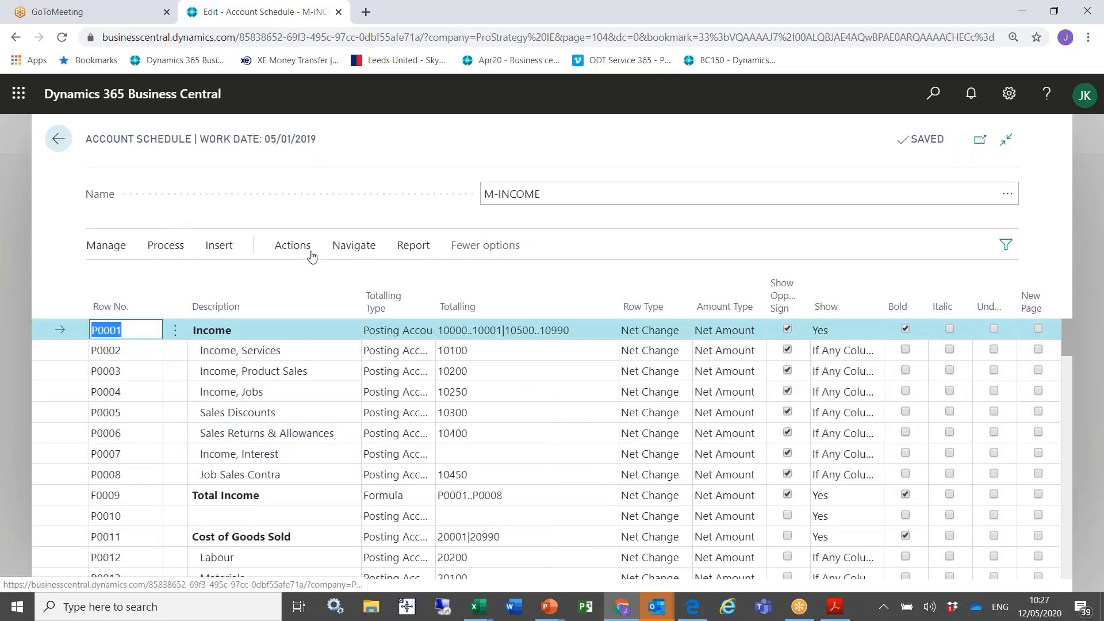
Step: Show the M-INCOME schedule's overview and advance it to the next monthly period, 01/02/19..28/02/19
left_click(288, 253)
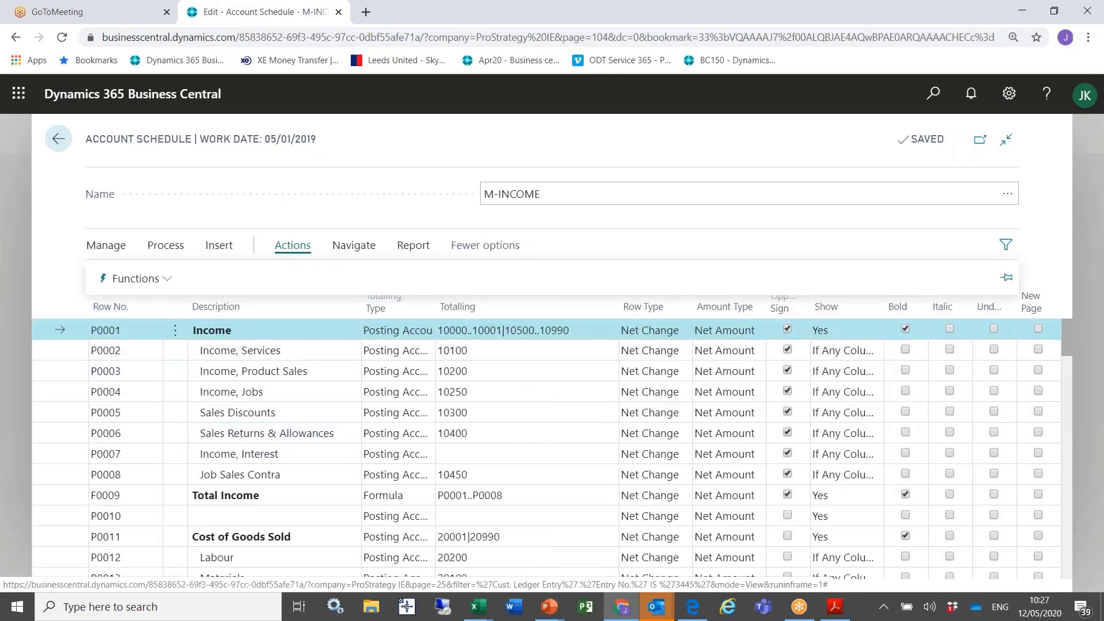
left_click(151, 280)
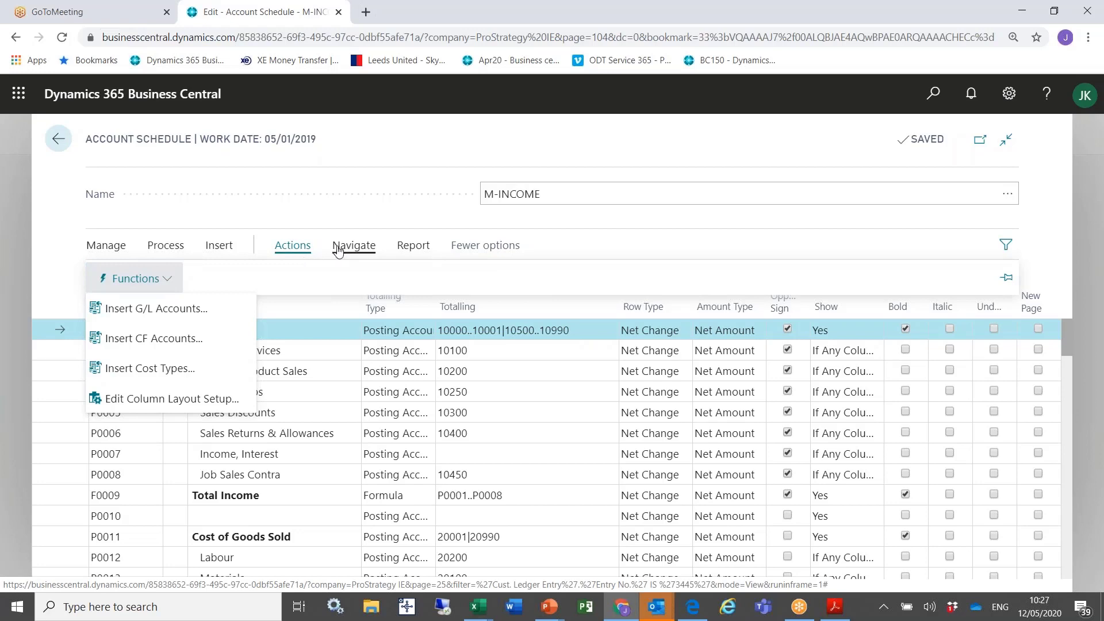
left_click(345, 247)
left_click(127, 279)
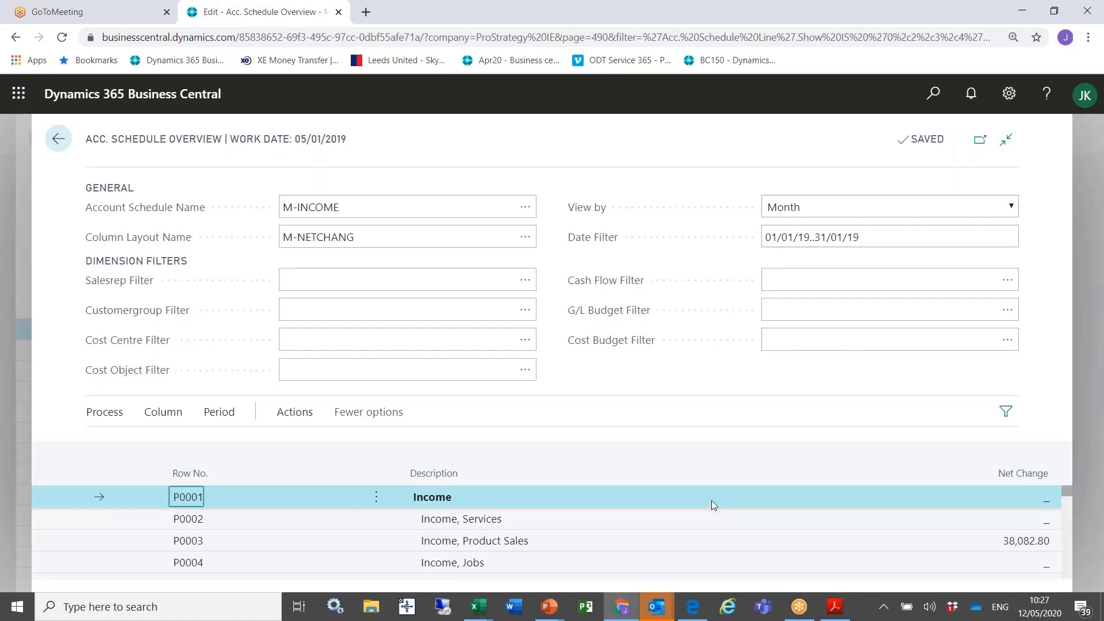
scroll(825, 515, "down", 2)
scroll(838, 513, "up", 2)
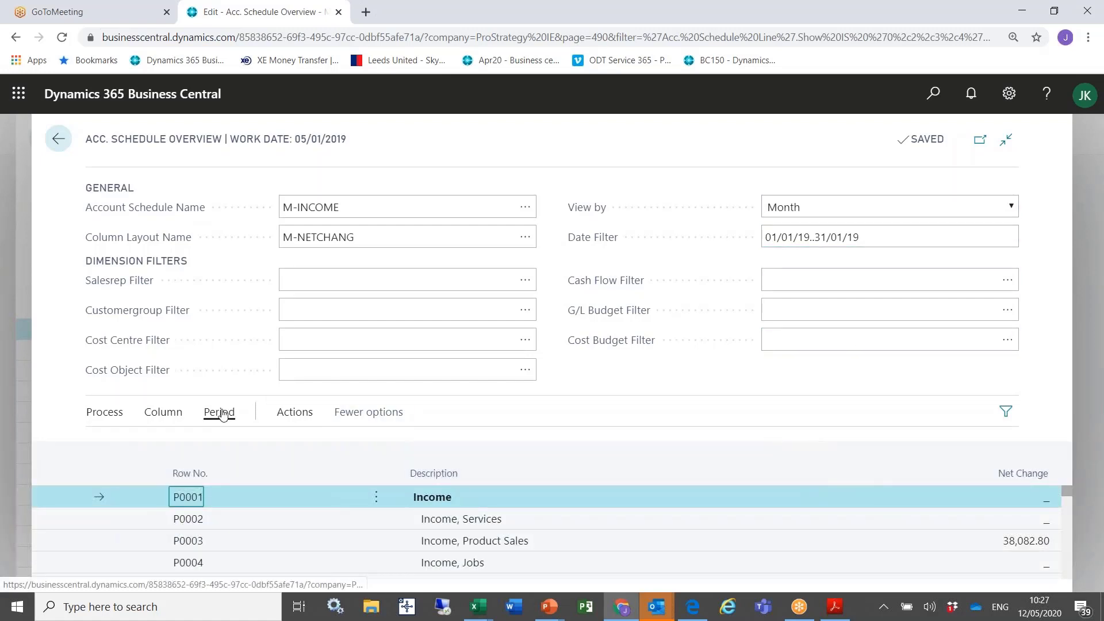
left_click(222, 413)
left_click(230, 445)
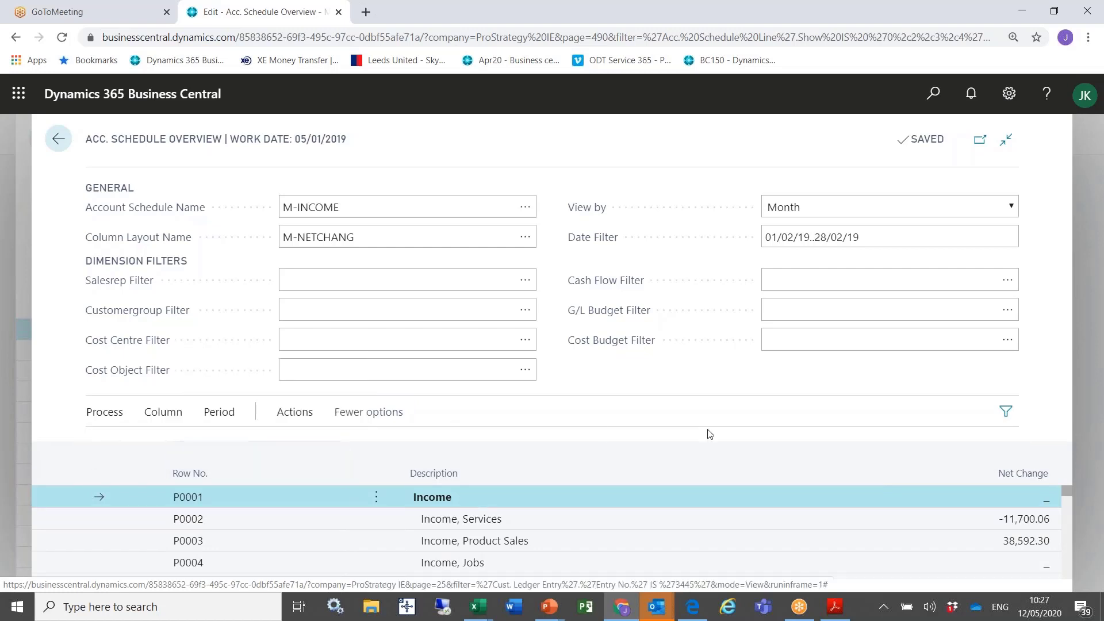
Step: Check the overview's Export to Excel options without exporting, then close back to the Account Schedules list
left_click(295, 413)
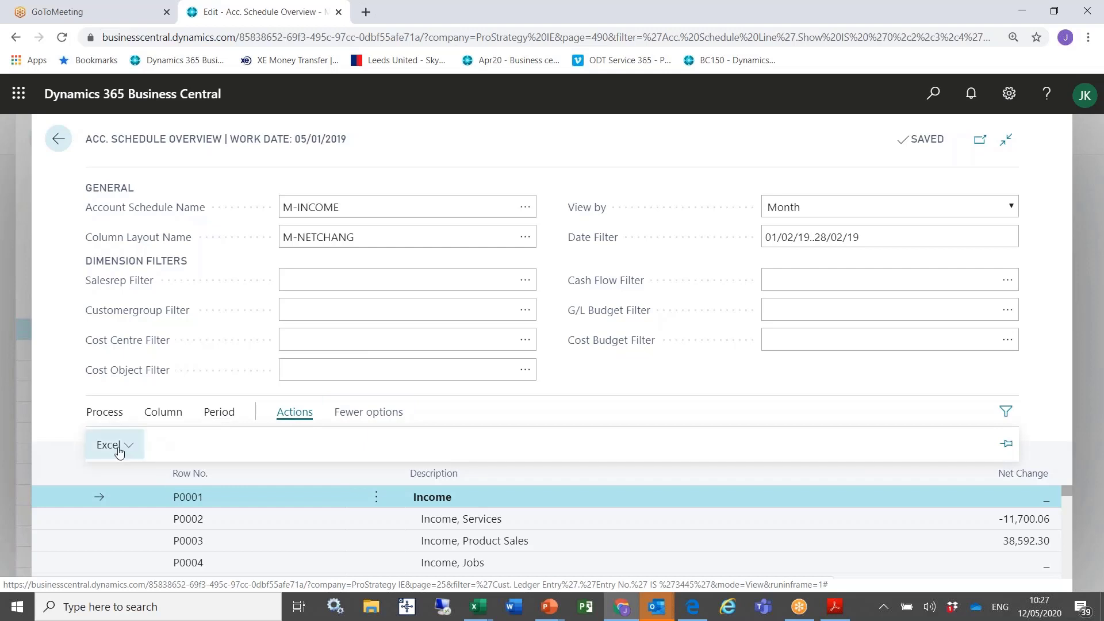
left_click(117, 447)
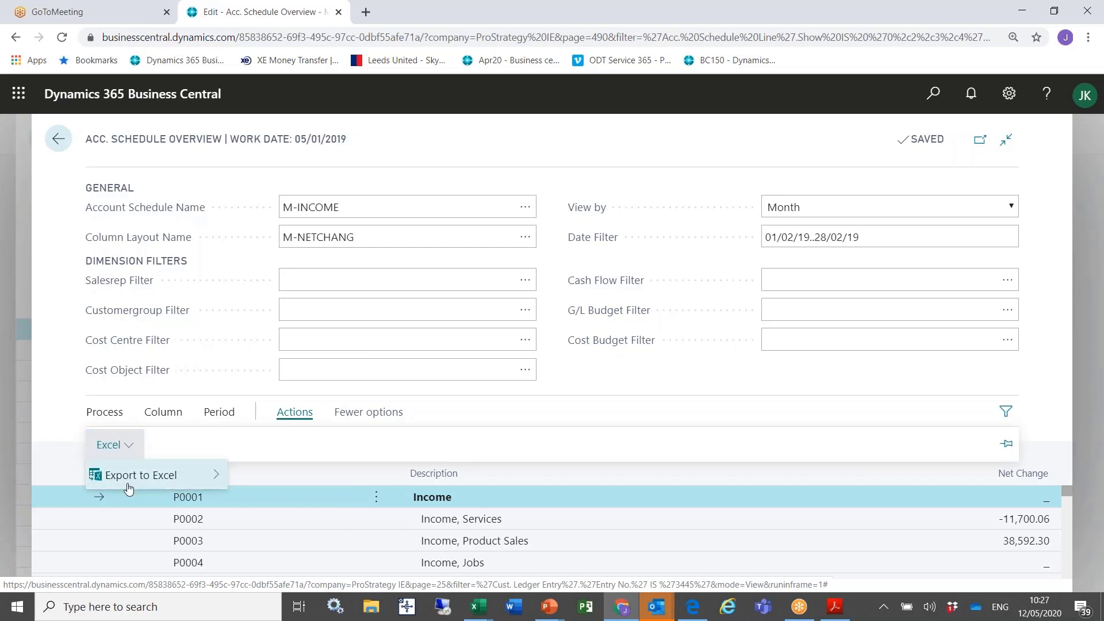
mouse_move(132, 479)
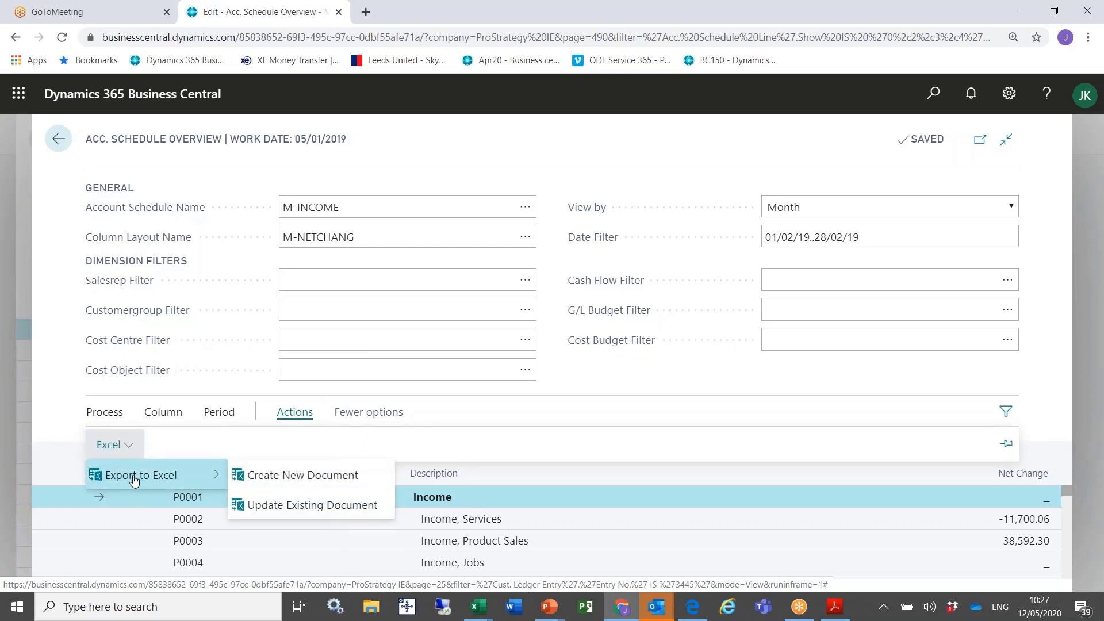
left_click(251, 230)
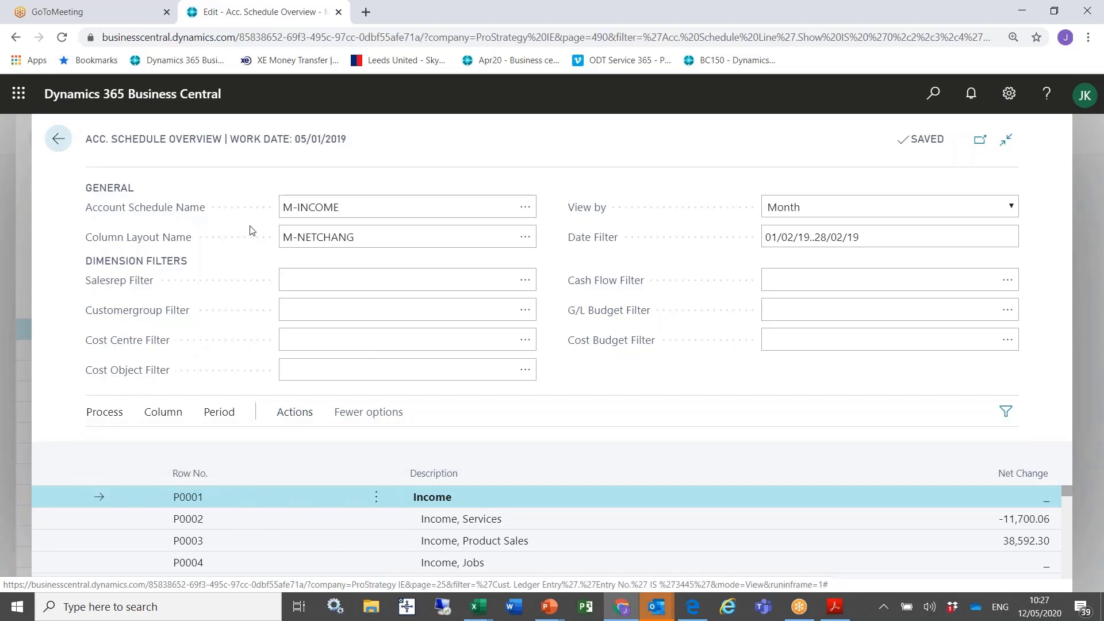
key("Escape")
key("Escape")
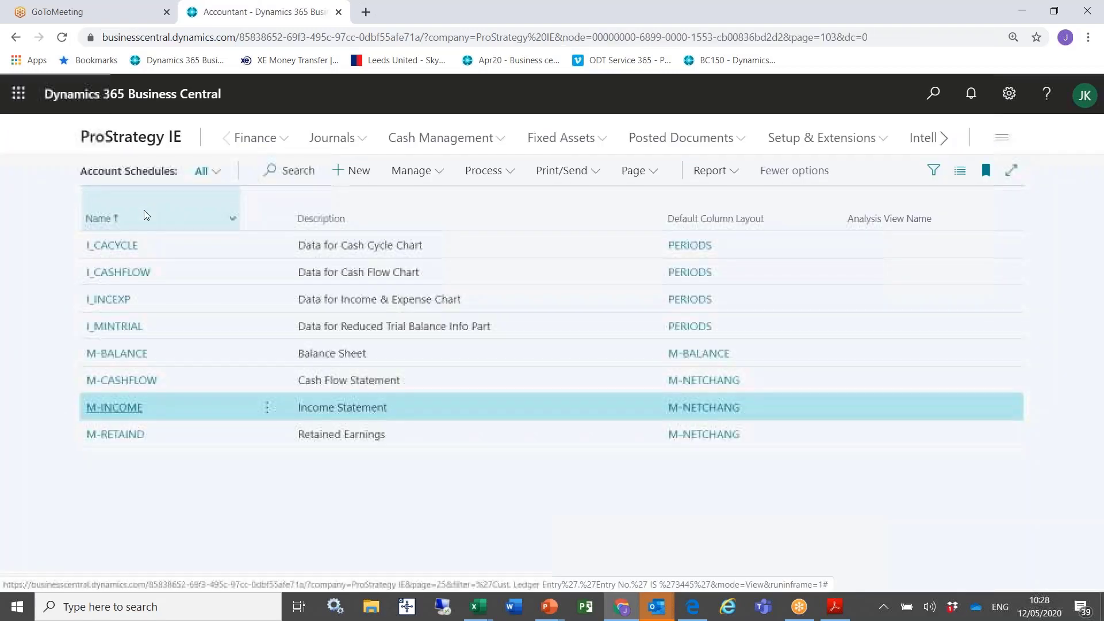
Step: Return to the home page and examine its My Accounts, Business Assistance, Cash Flow Forecast, Report Inbox and Power BI Reports sections
left_click(127, 143)
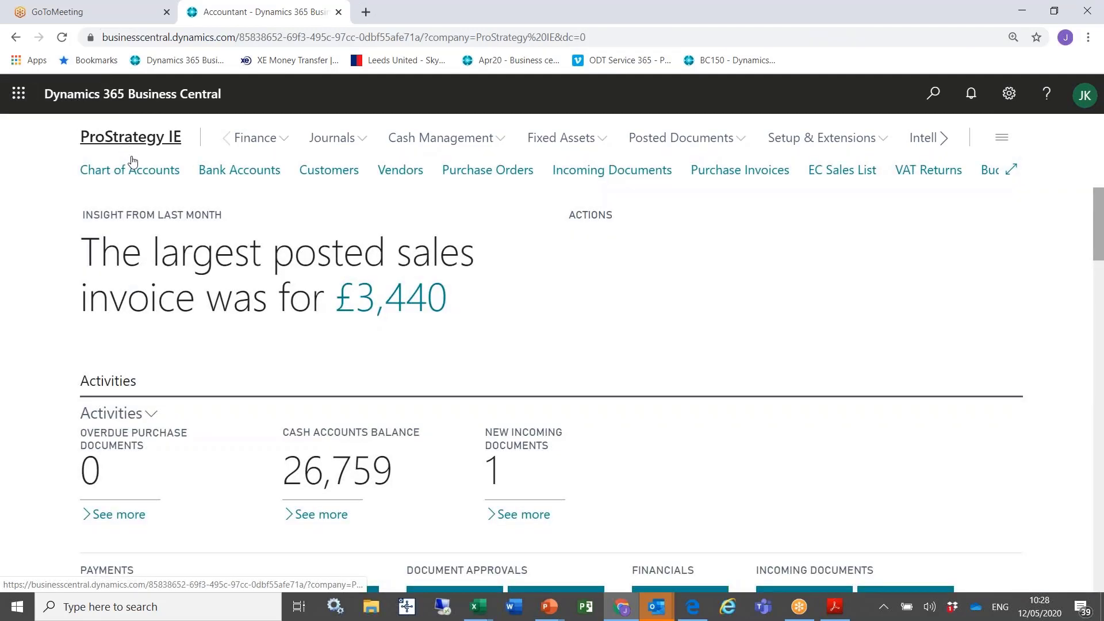
scroll(200, 506, "down", 5)
scroll(200, 506, "down", 12)
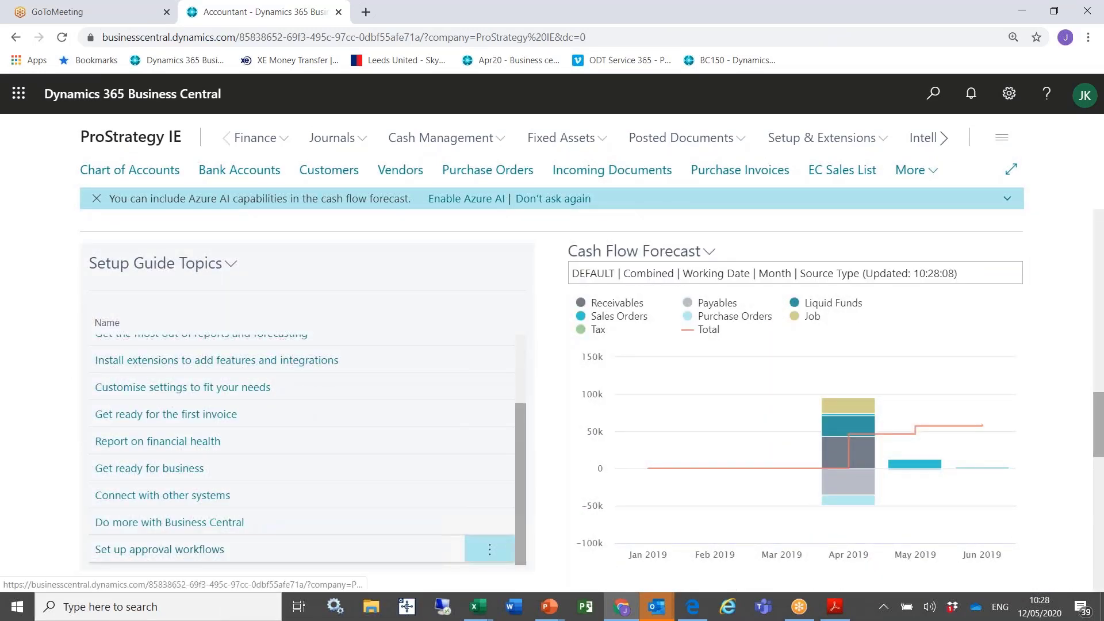
scroll(172, 524, "up", 3)
scroll(199, 516, "up", 7)
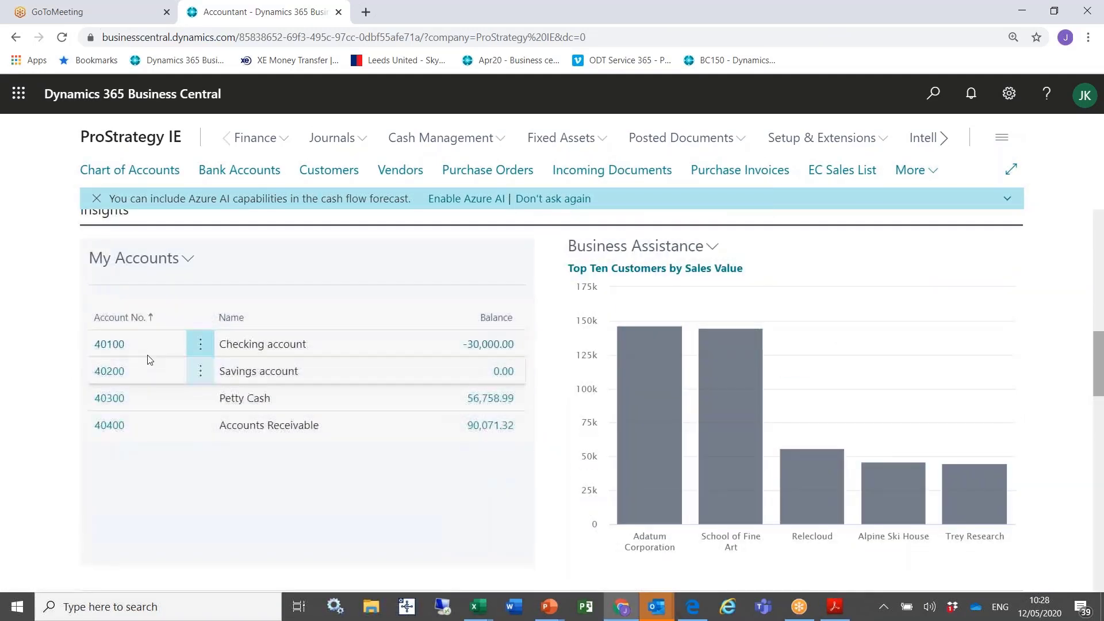
scroll(150, 376, "down", 8)
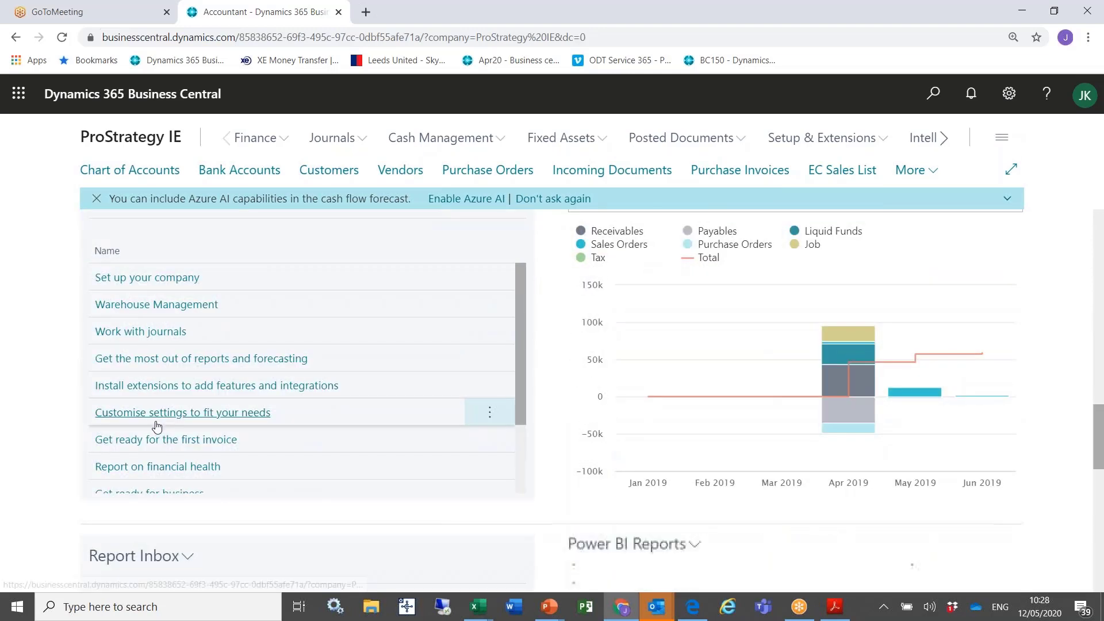
scroll(150, 544, "down", 3)
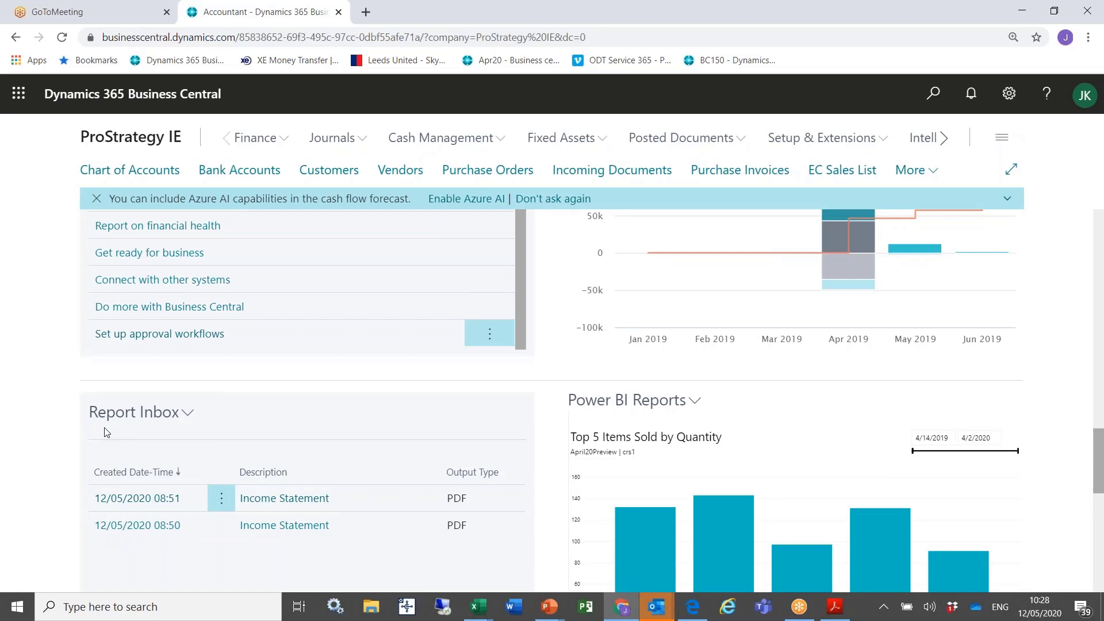
Step: Switch to the 3 Aged Debtors.xlsx workbook in Excel and run its Jet report
key("alt+Tab")
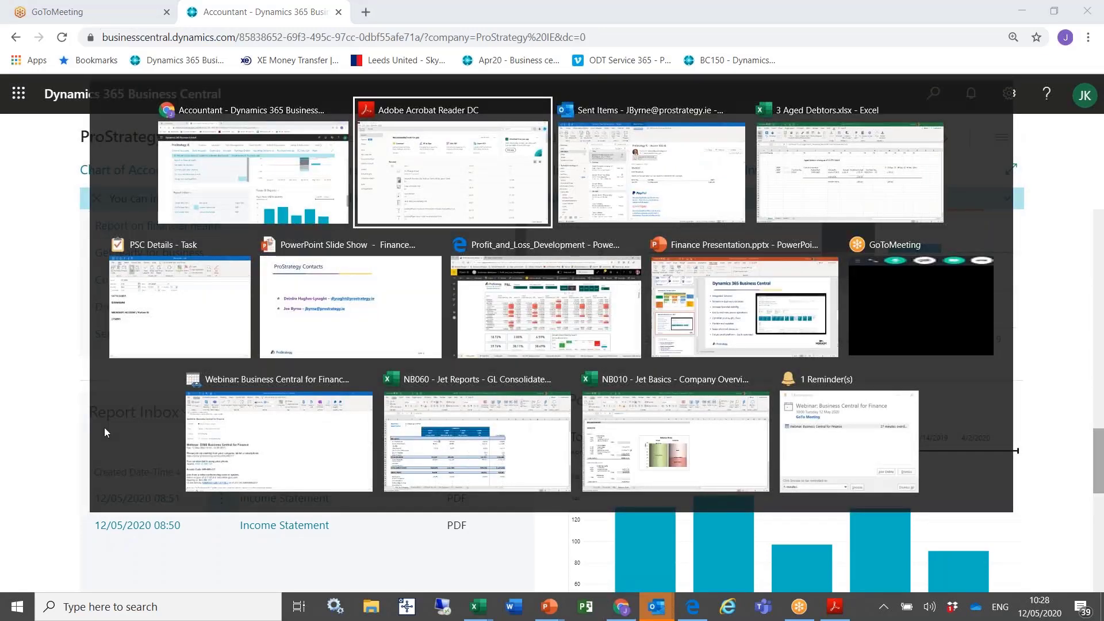
key("alt+Tab")
key("alt+Tab")
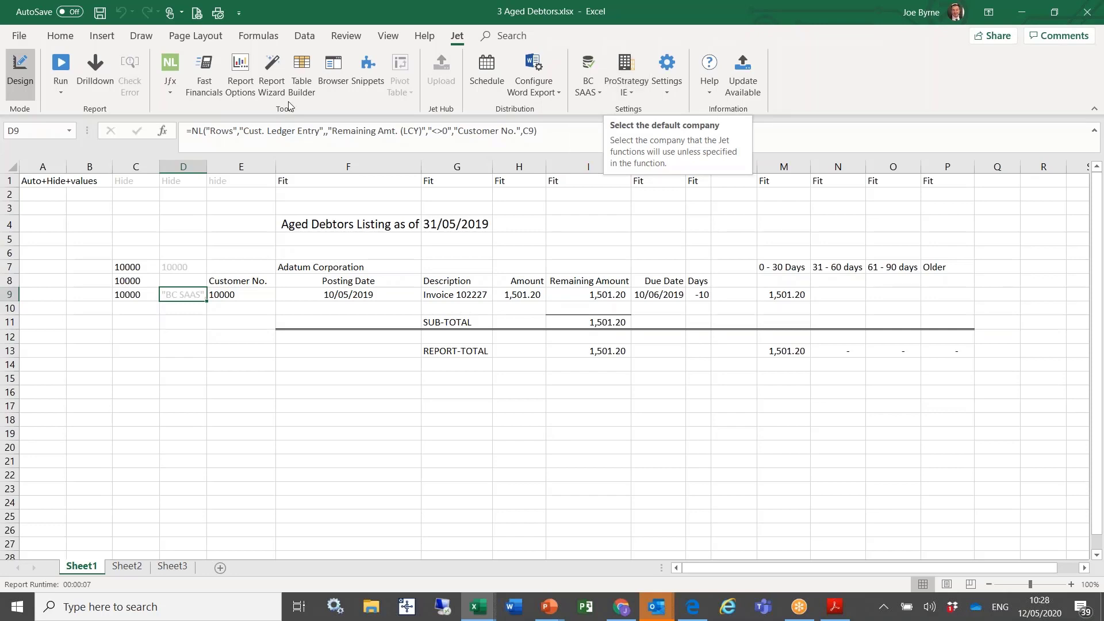
left_click(57, 85)
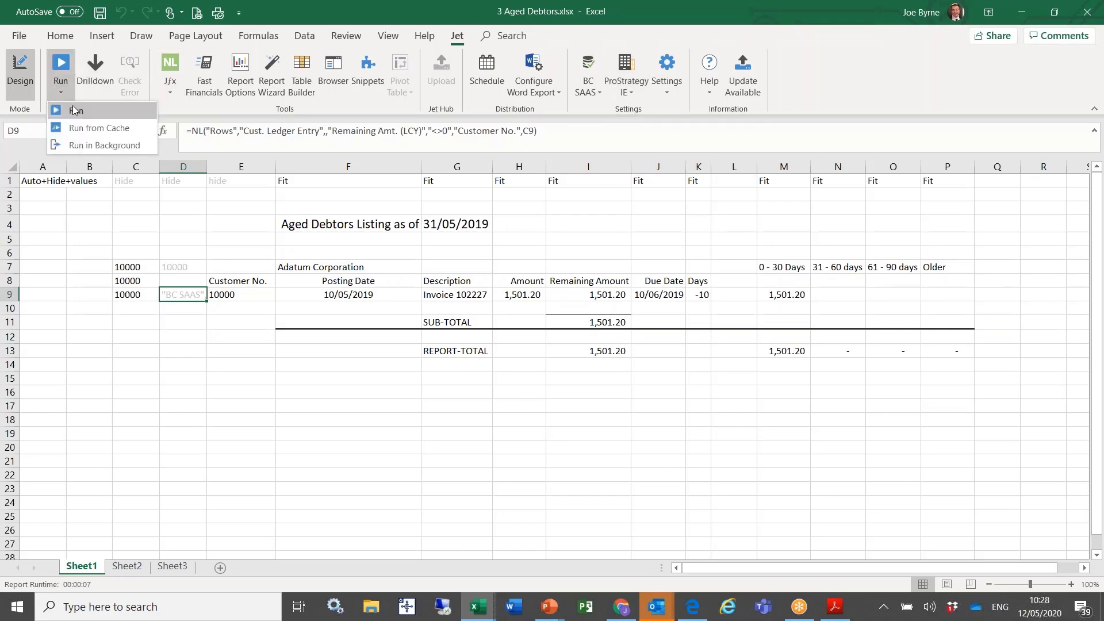
left_click(64, 111)
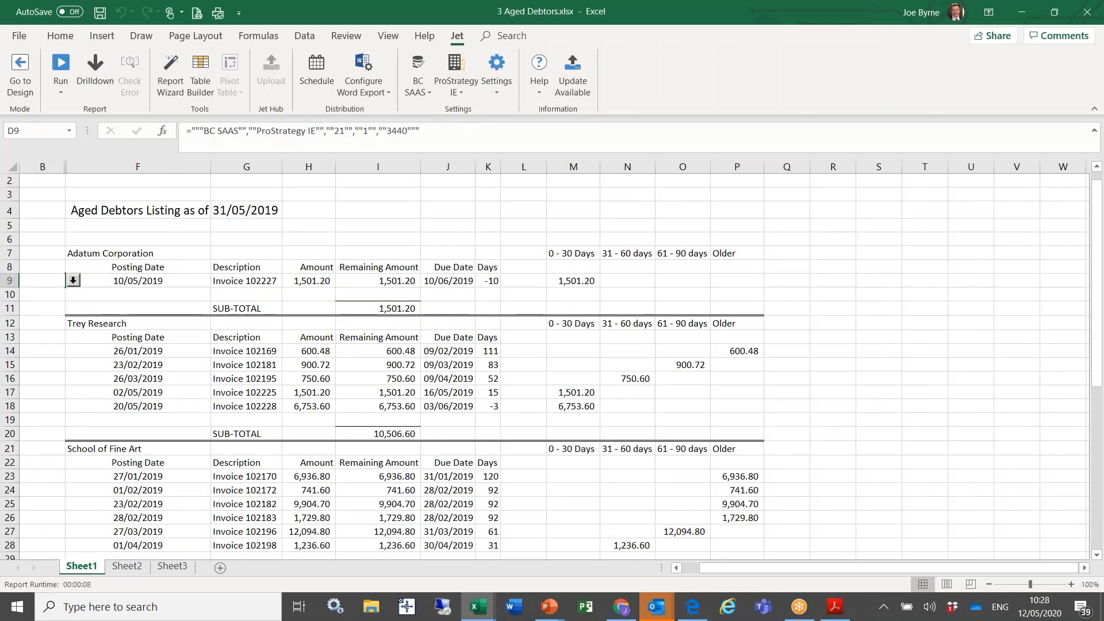
Step: Drill down from Trey Research's 20/05/2019 invoice amount to its customer ledger entry and show the posted sales invoice
left_click(318, 279)
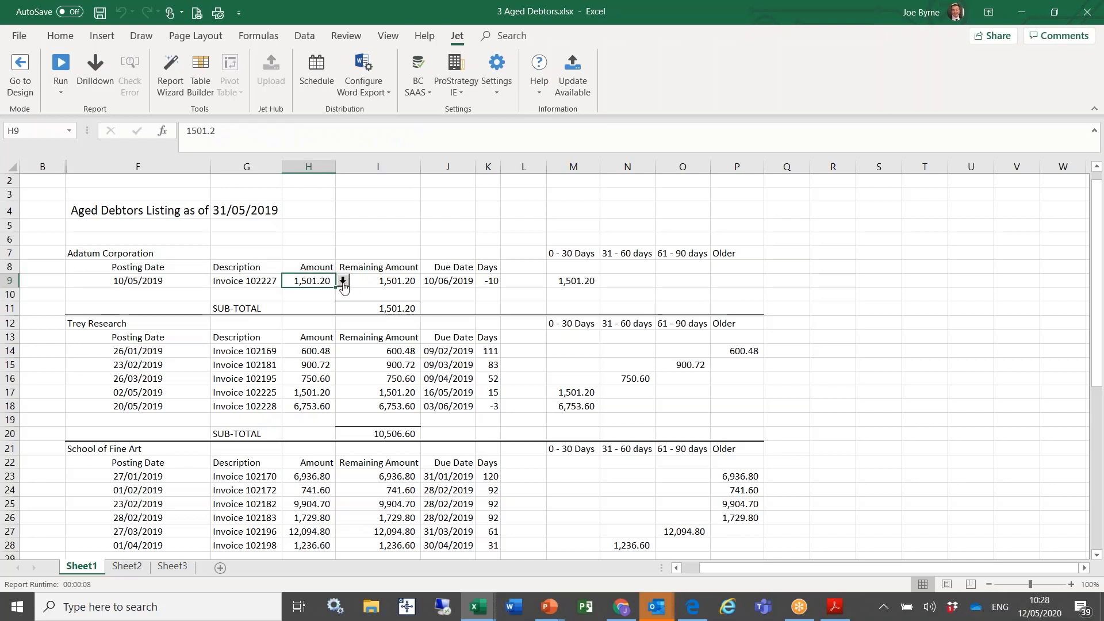
left_click(322, 407)
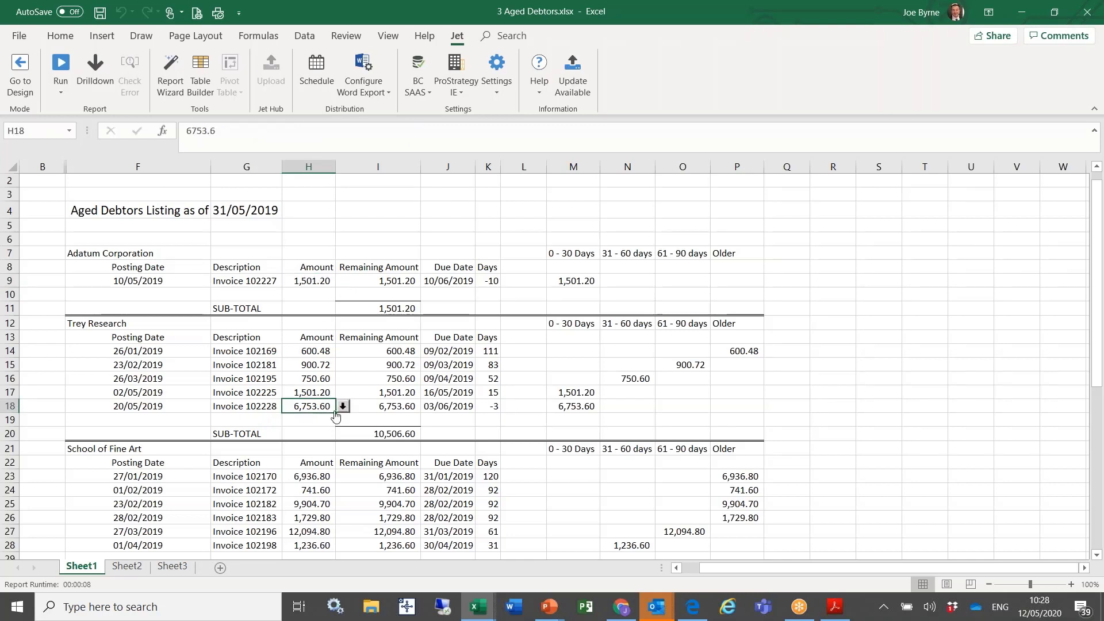
left_click(344, 406)
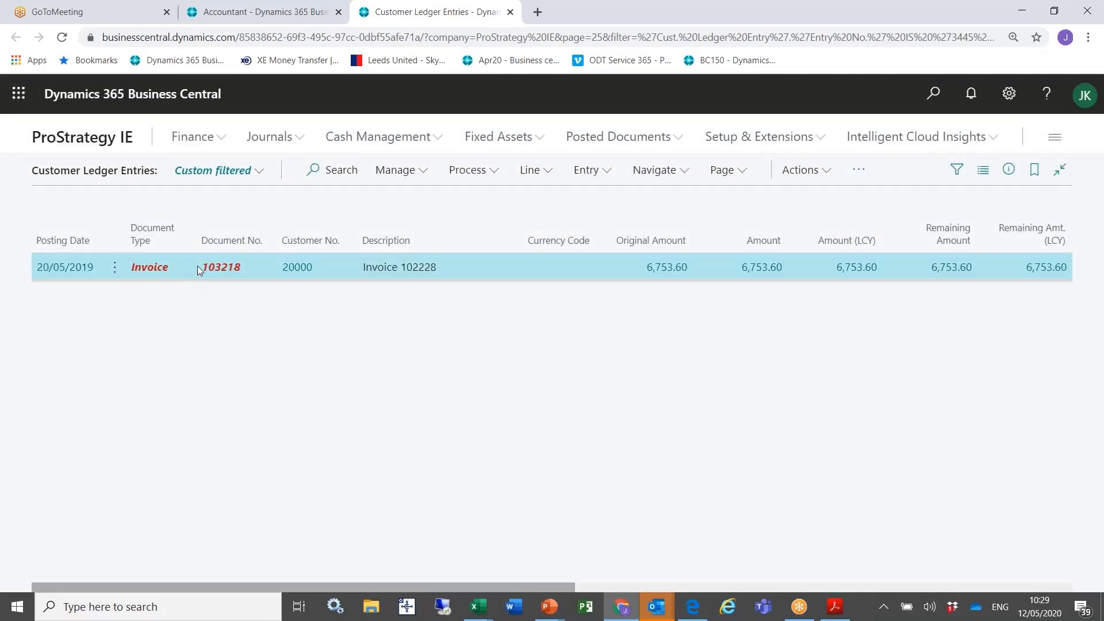
left_click(533, 171)
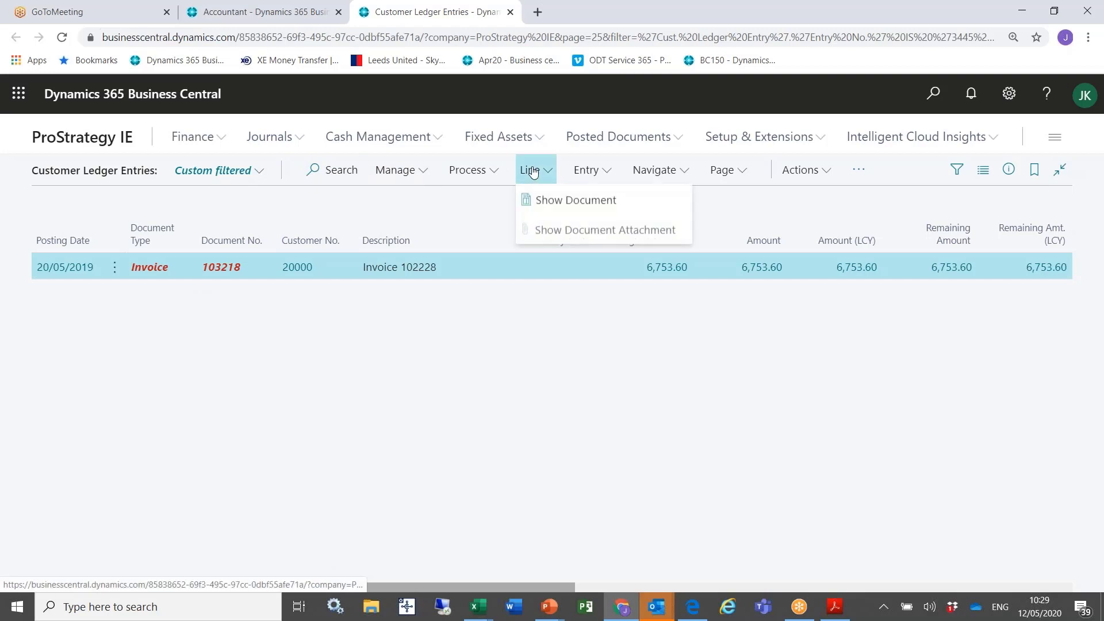
left_click(541, 199)
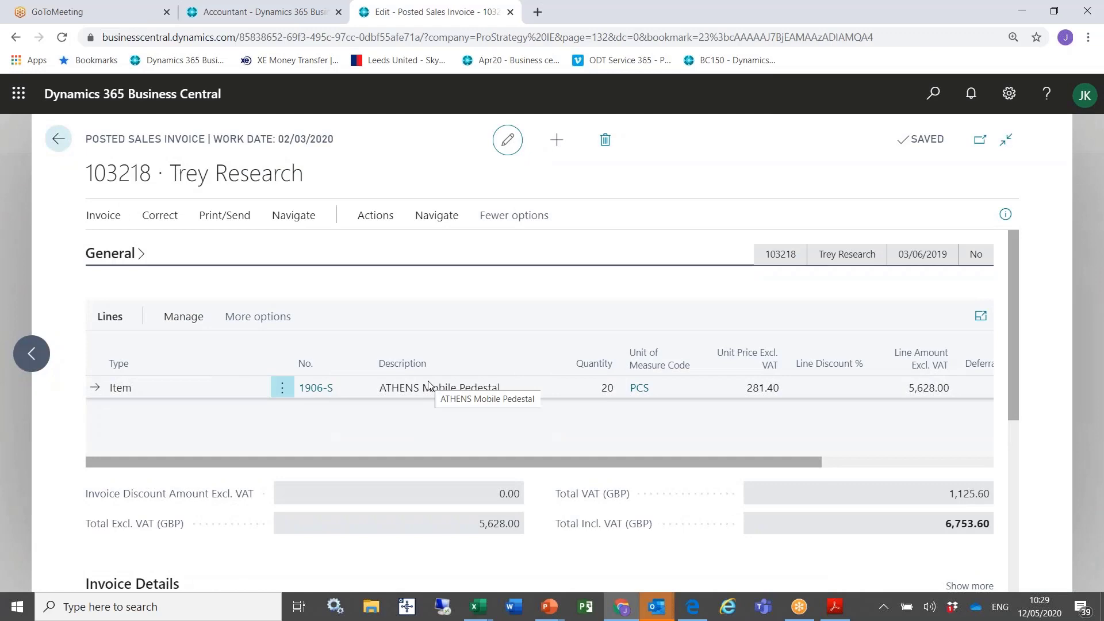
Step: Switch to the Profit_and_Loss_Development report in Power BI and show the CostCentre filter's choices on the Trading P&L page
key("alt+Tab")
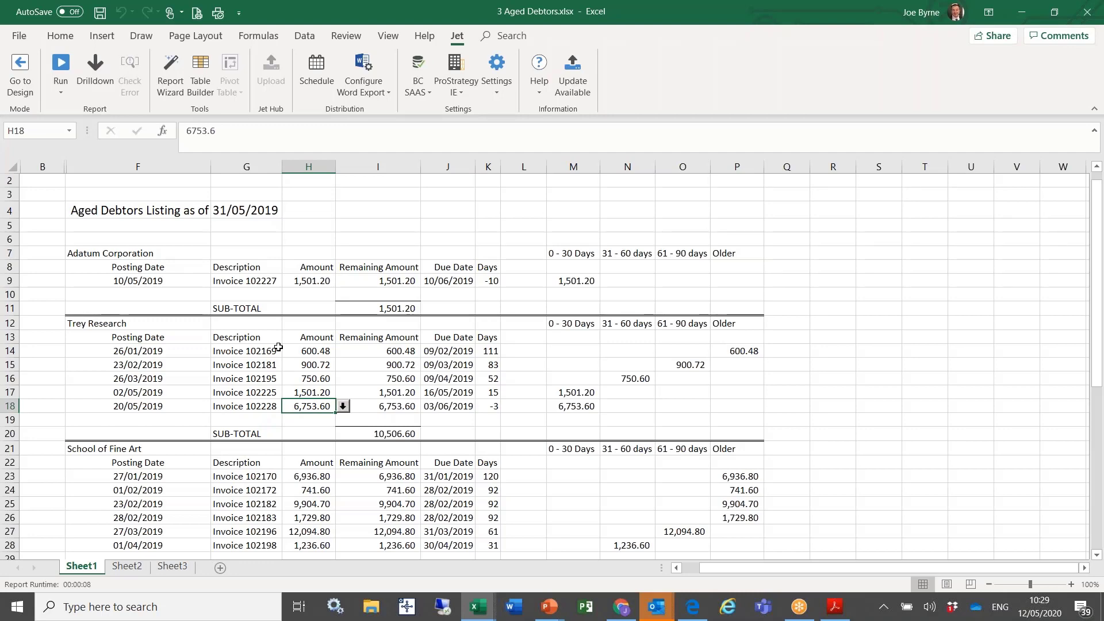
key("alt+Tab")
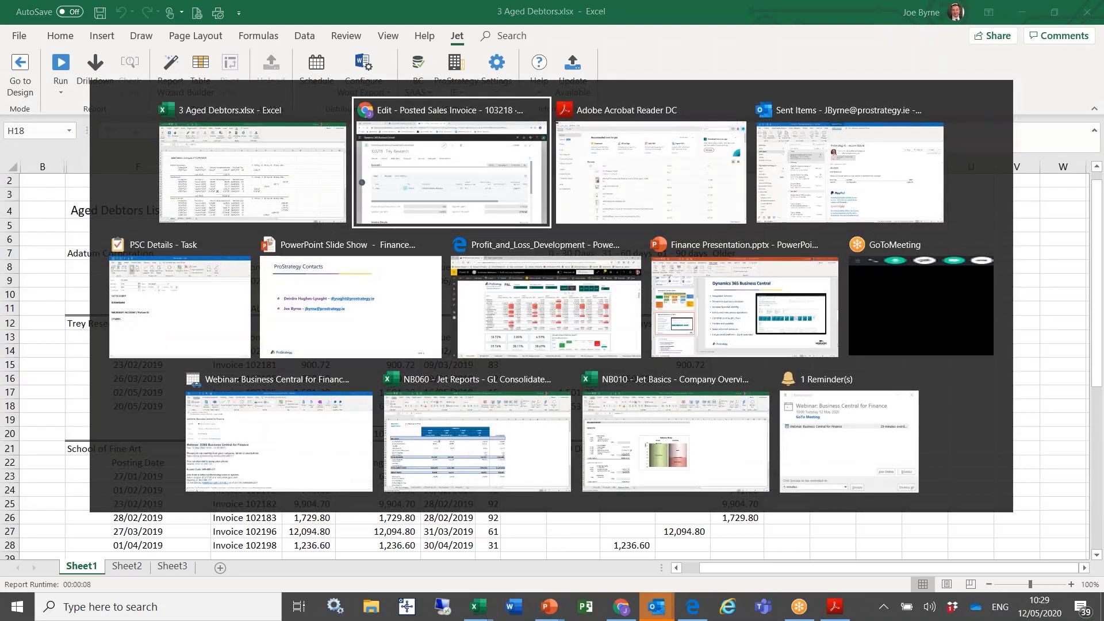
key("alt+Tab")
key("alt+Tab")
key("alt+Tab")
key("alt+Tab")
key("alt+Tab")
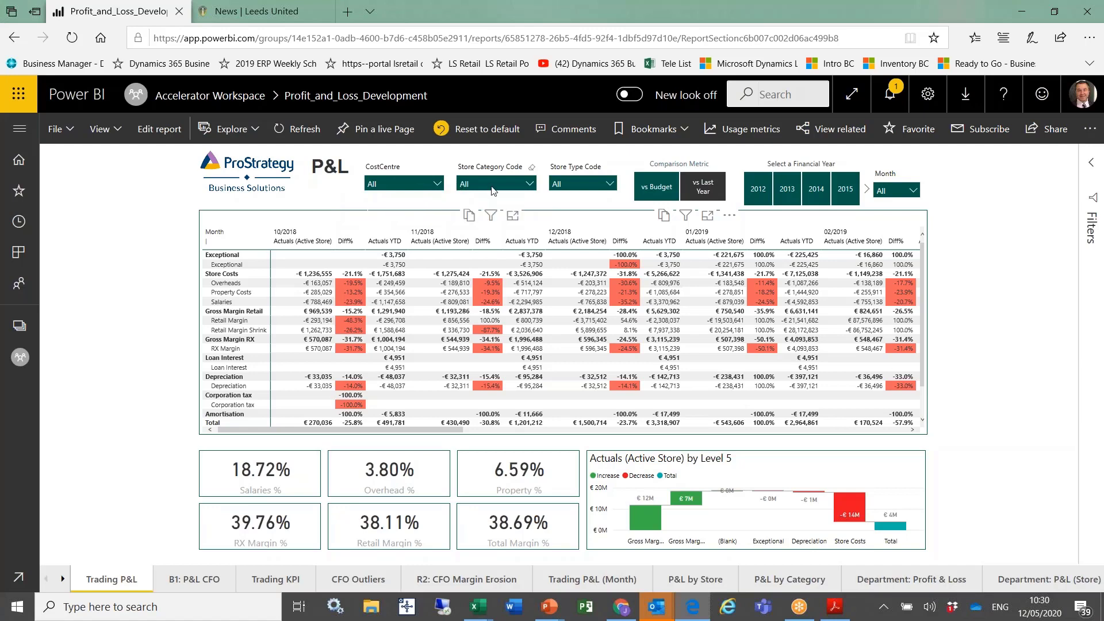
left_click(396, 191)
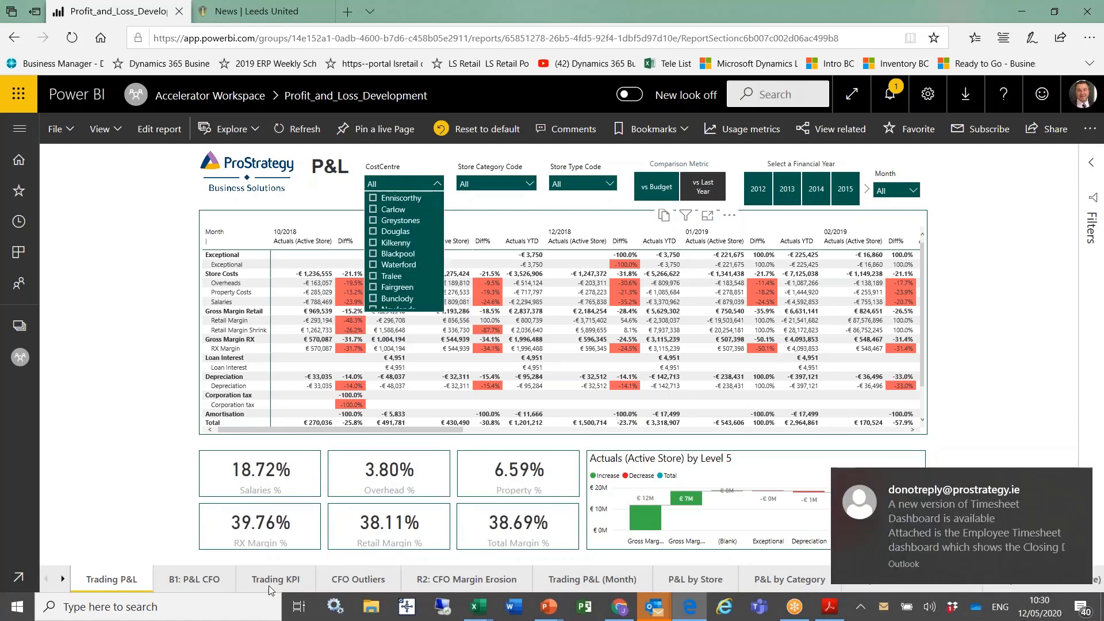
Step: Show the CFO Outliers page and inspect the Retail Ratio % chart's clustered and outlying cost centres, including Mahon
left_click(336, 582)
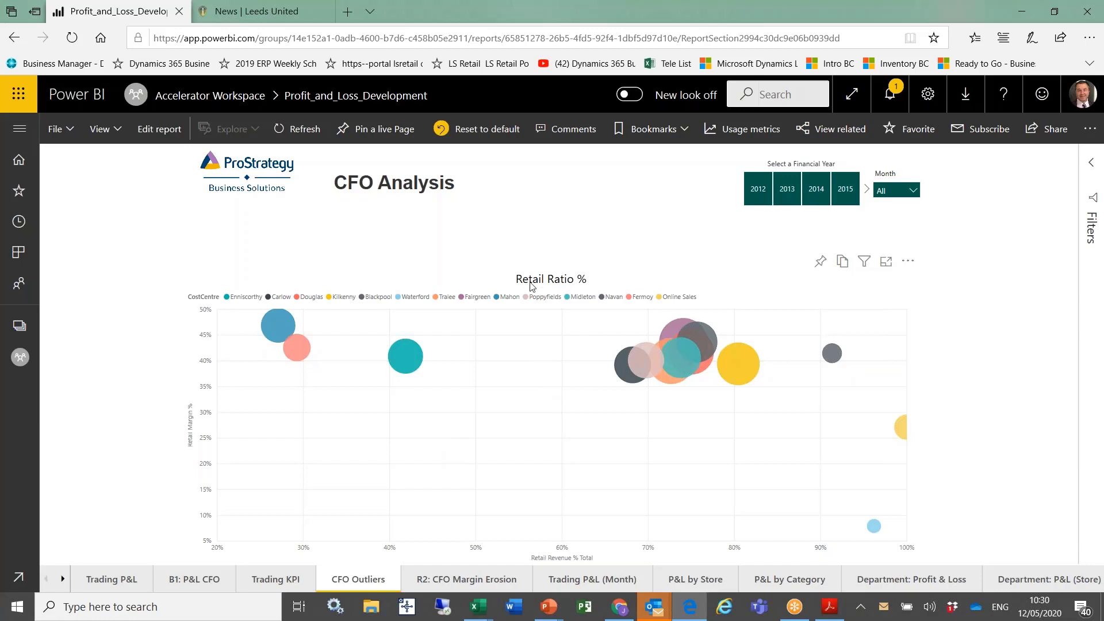
mouse_move(676, 344)
mouse_move(277, 325)
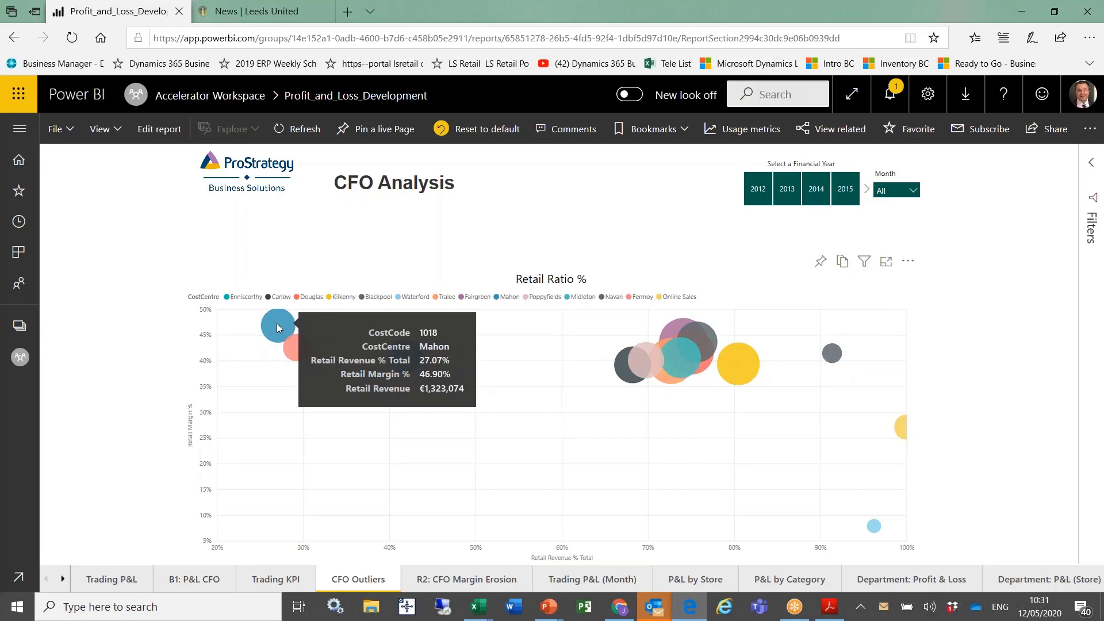
mouse_move(901, 430)
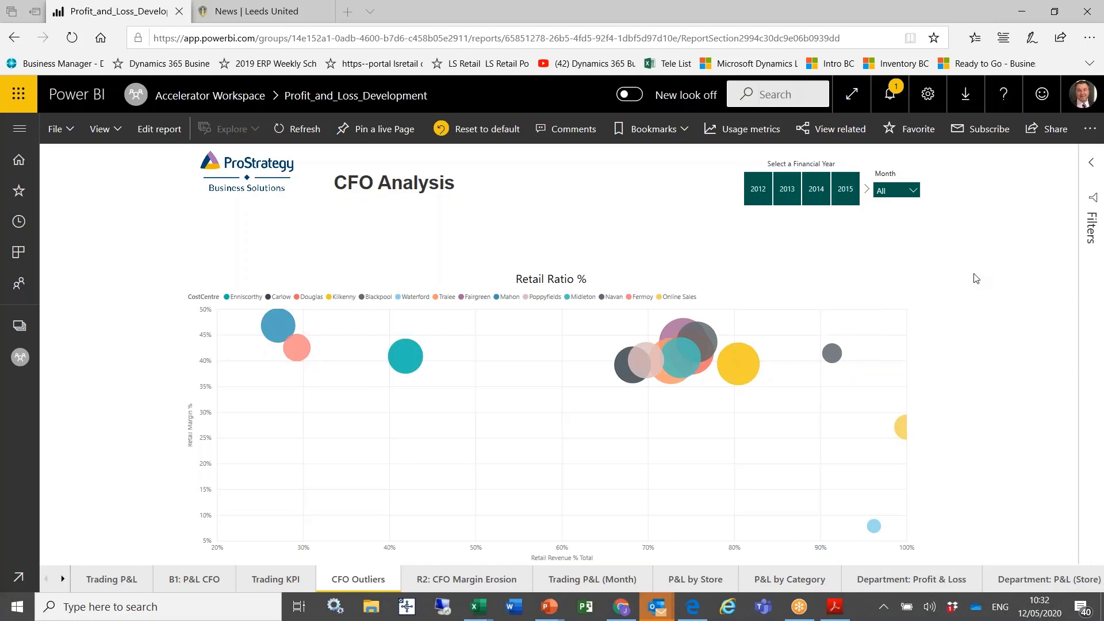
Step: Switch back to Business Central, leave the posted sales invoice for the home page and open the General Journals
key("alt+Tab")
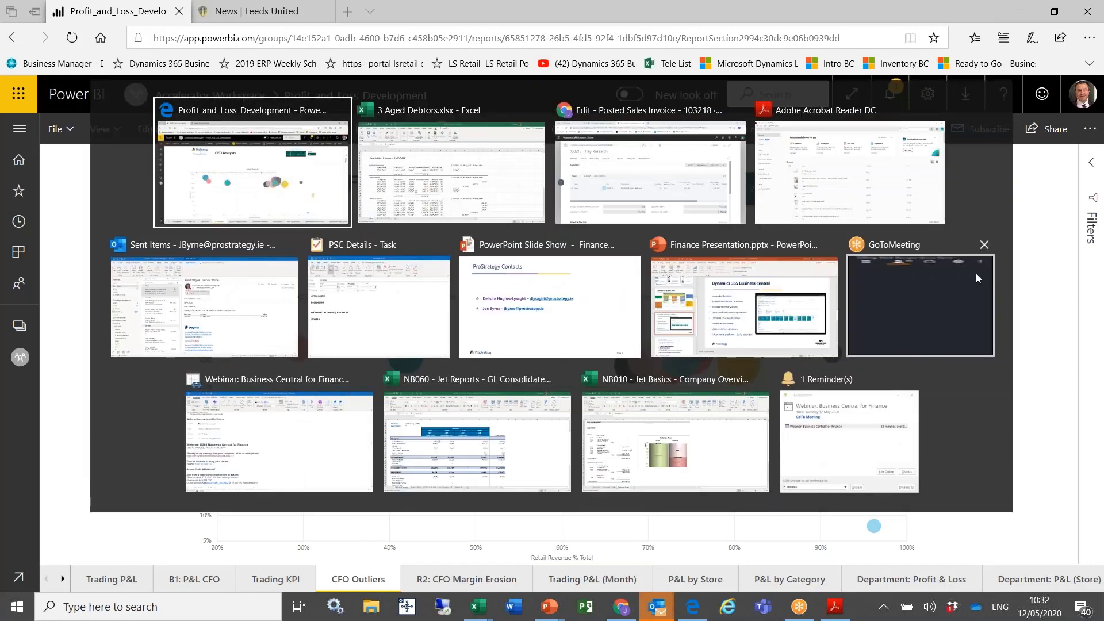
key("Tab")
key("Tab")
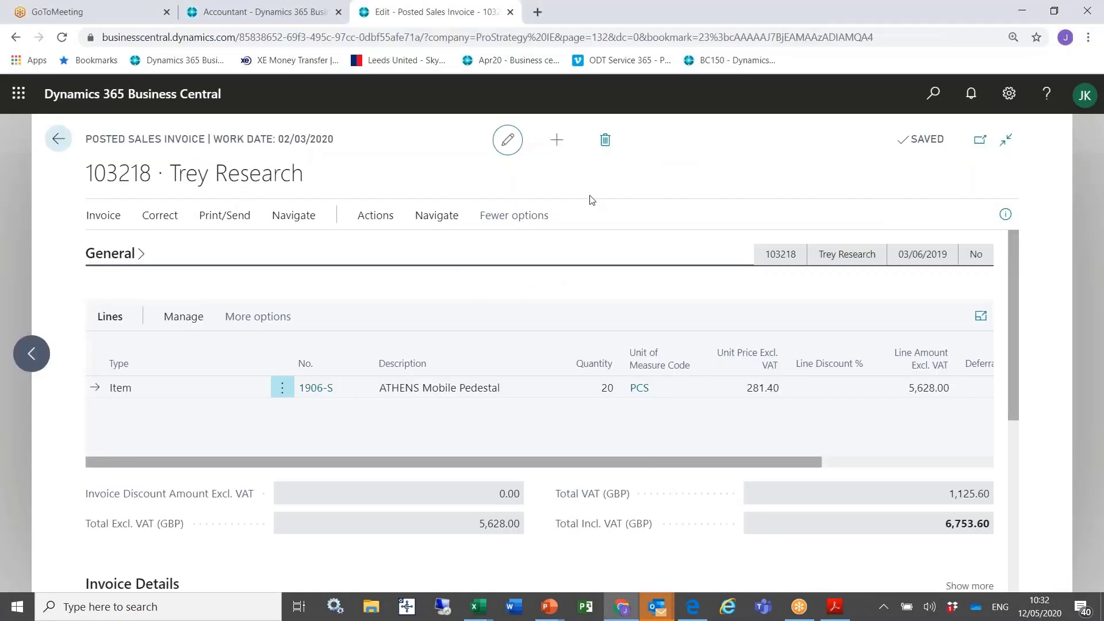
left_click(58, 139)
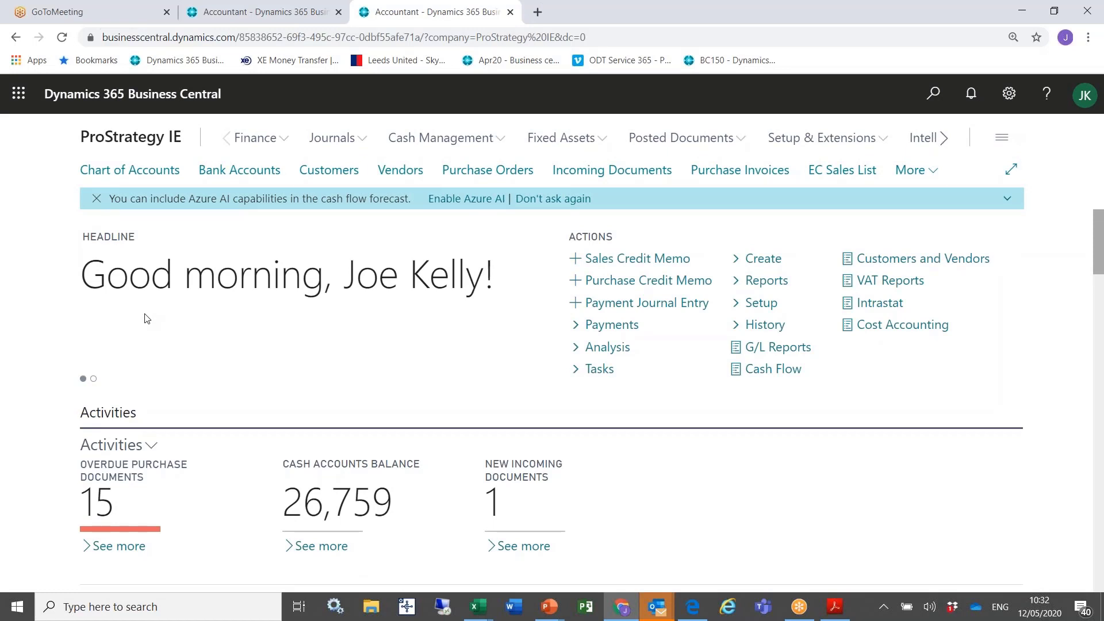
left_click(333, 145)
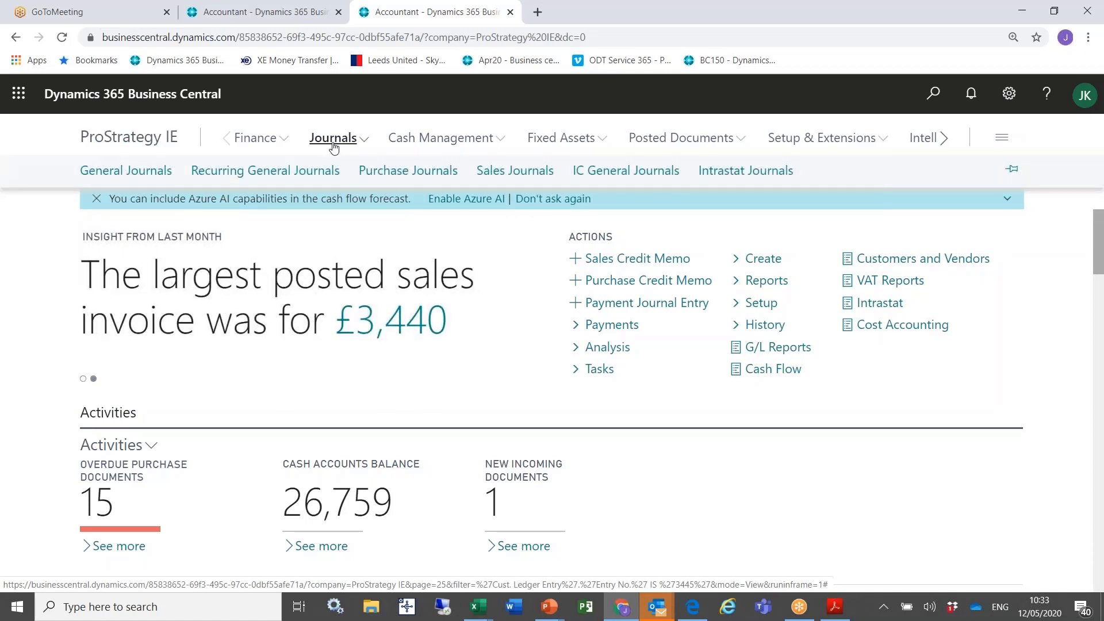
left_click(95, 178)
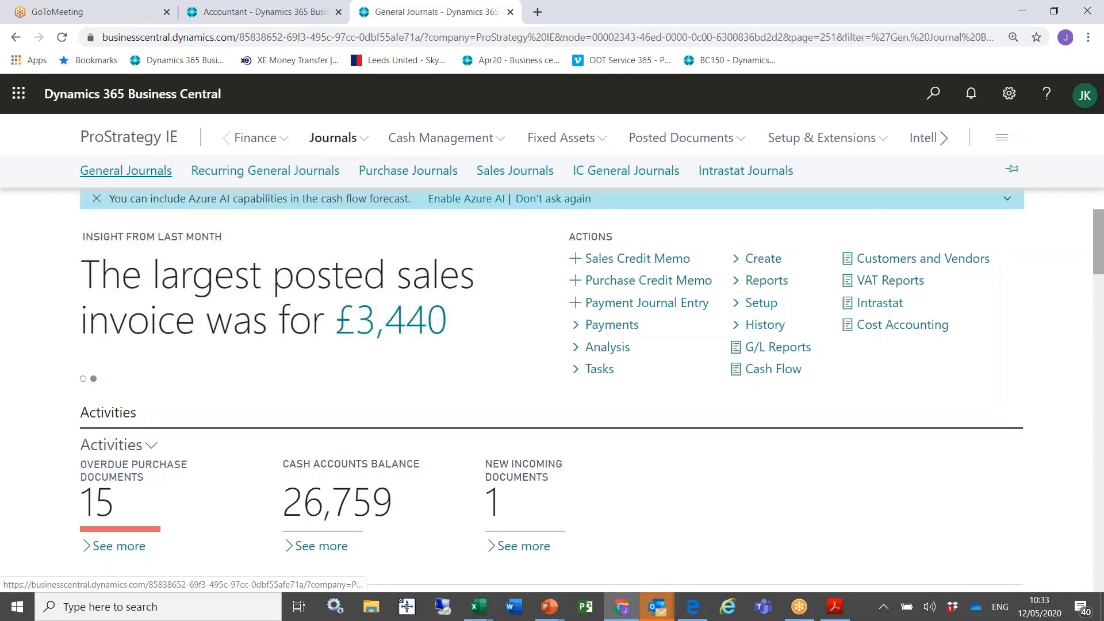